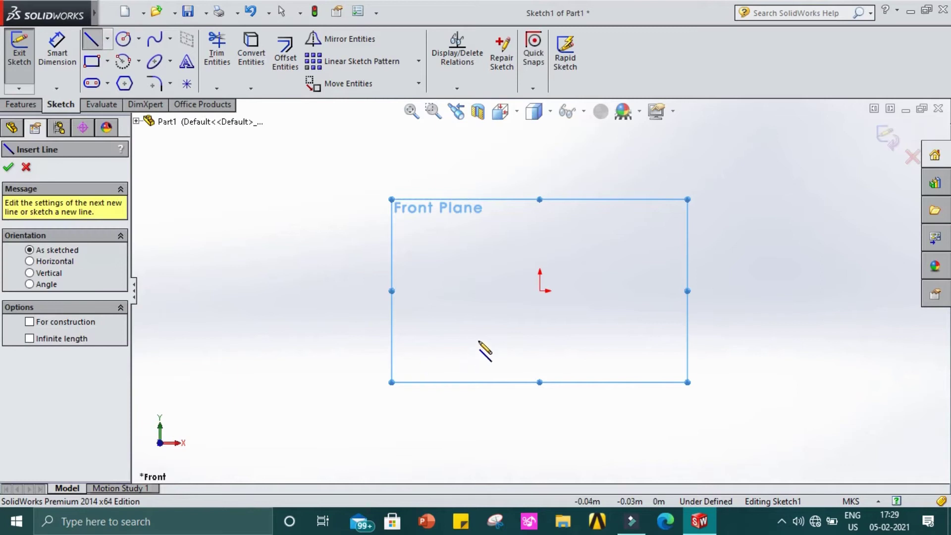
# - Sketch a line about 0.16 m long from the origin along the X direction and give it a Horizontal relation
pyautogui.click(540, 291)
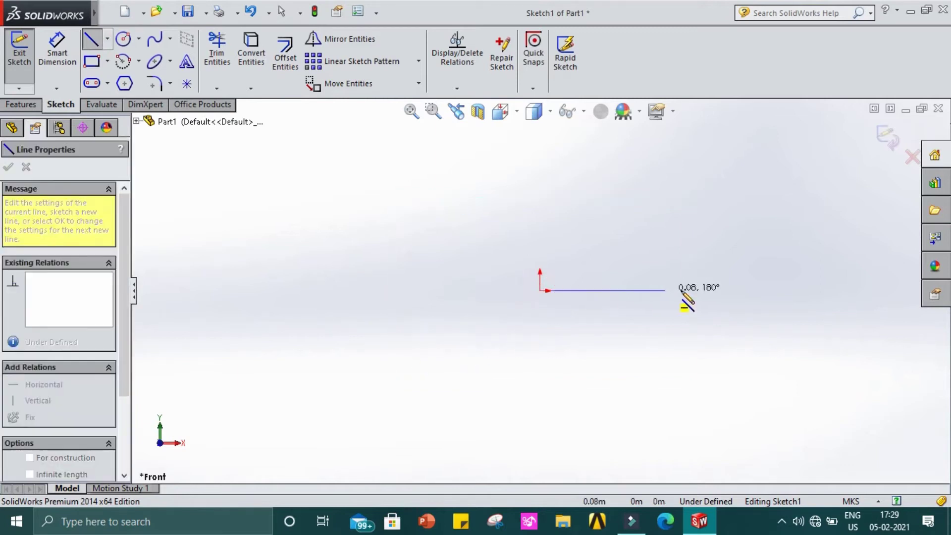
pyautogui.click(800, 283)
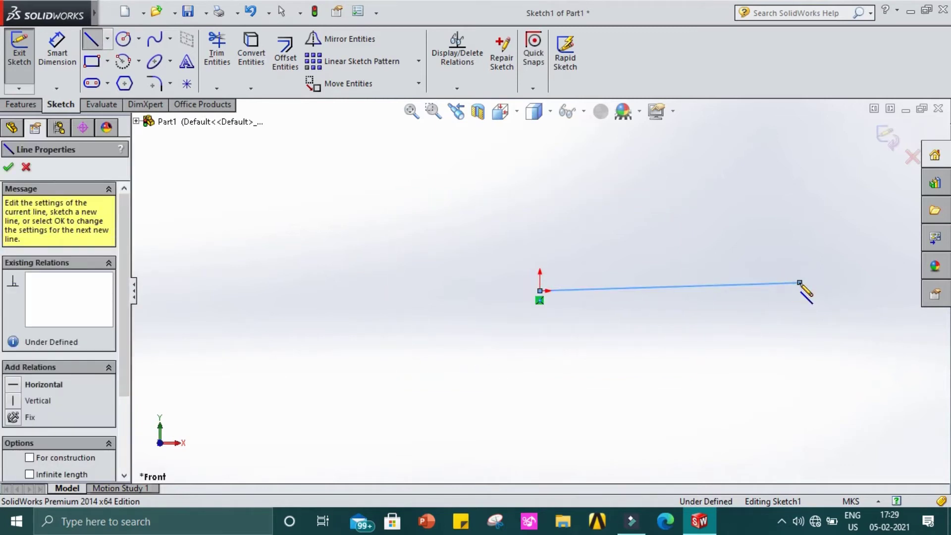
pyautogui.press('Escape')
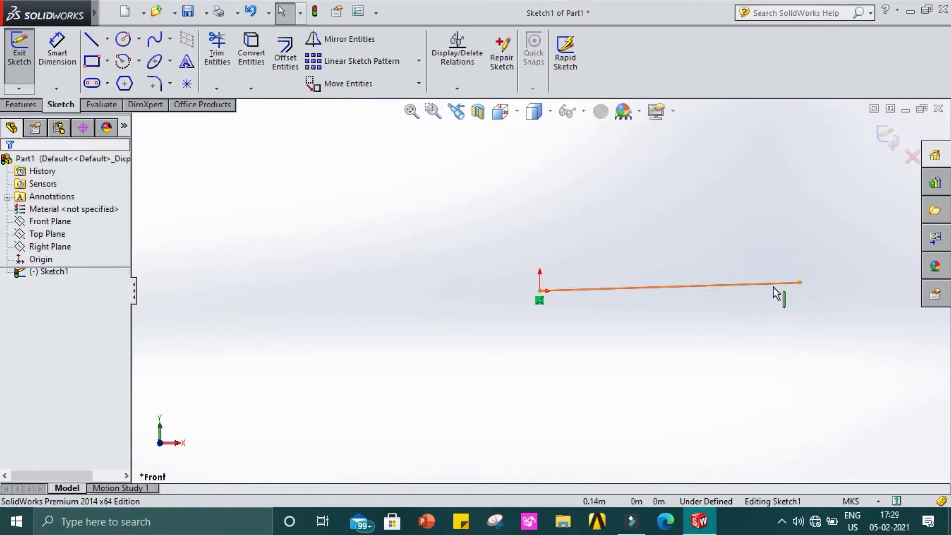
pyautogui.click(768, 285)
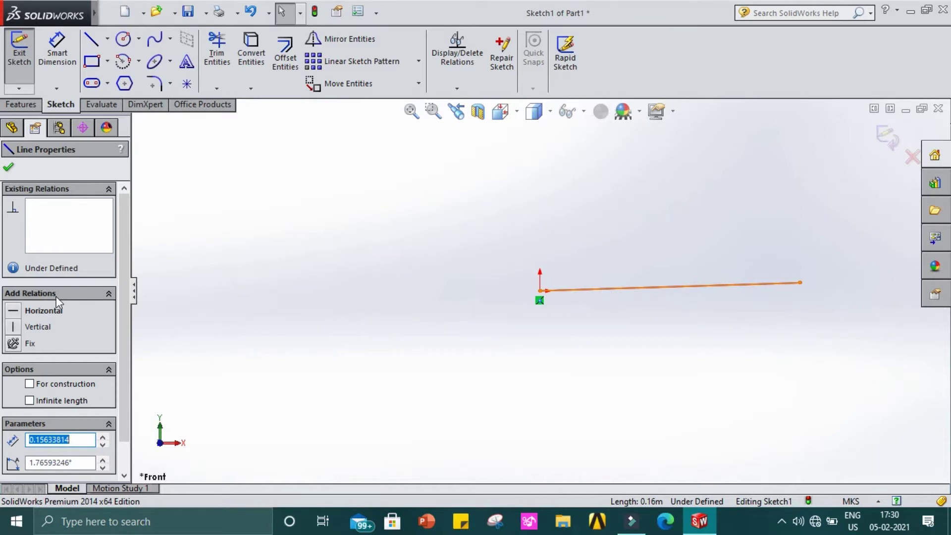
pyautogui.click(44, 311)
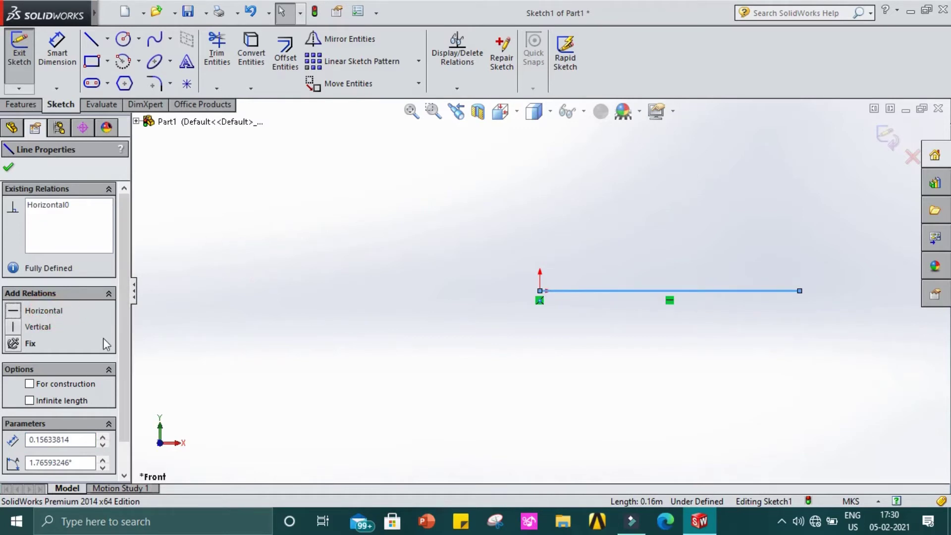
# - Set the horizontal line's length to 120 m
pyautogui.doubleClick(74, 439)
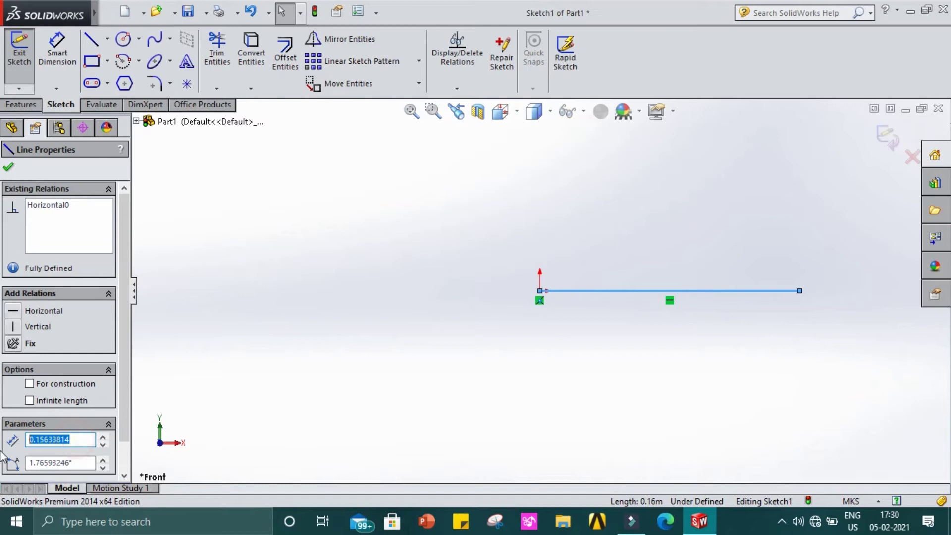
pyautogui.write('12')
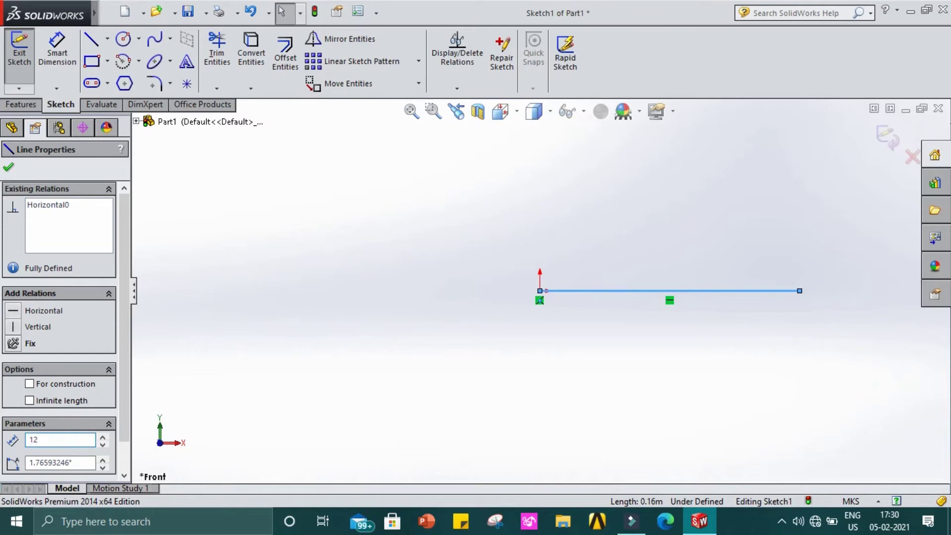
pyautogui.write('0')
pyautogui.press('Return')
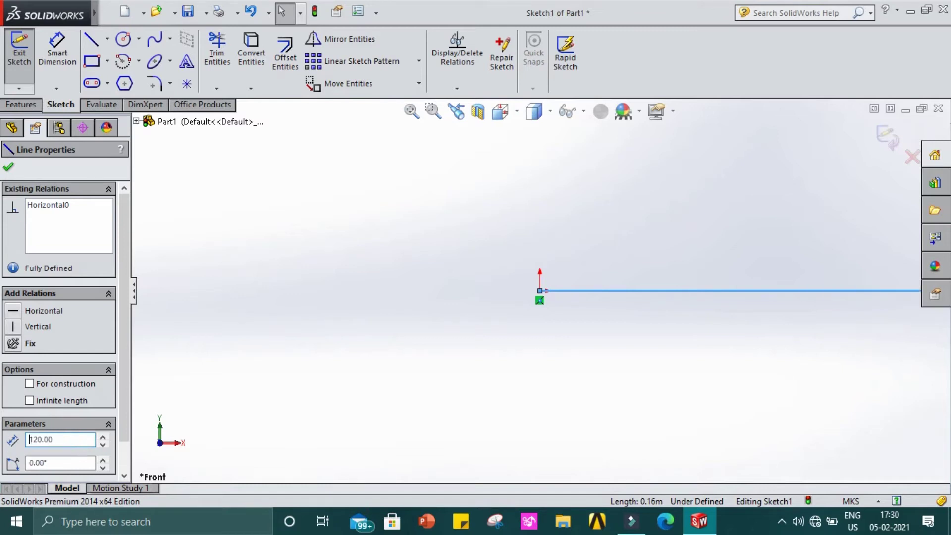
pyautogui.click(8, 167)
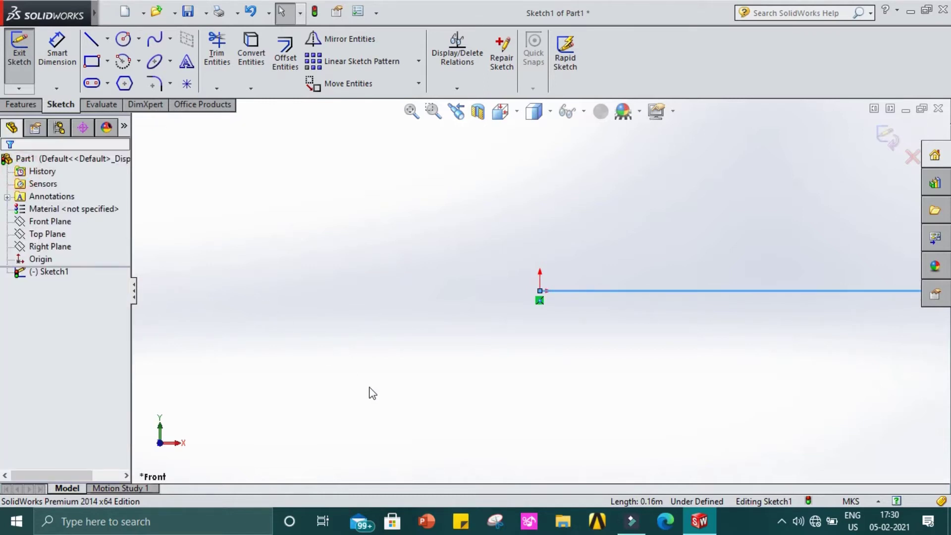
# - Draw a vertical line upward from the origin and set its length to 5 m
pyautogui.hotkey('ctrl', 'z')
pyautogui.scroll(-3, 765, 244)
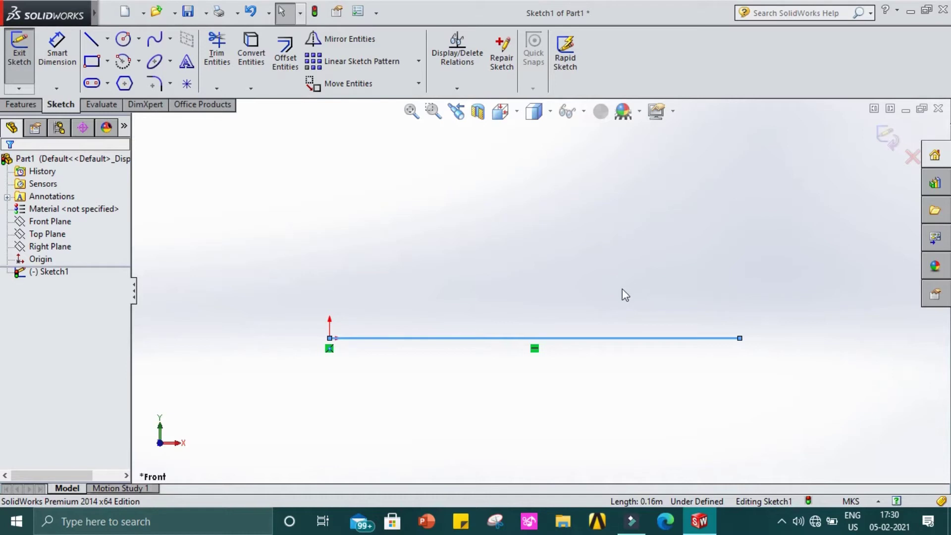
pyautogui.click(91, 41)
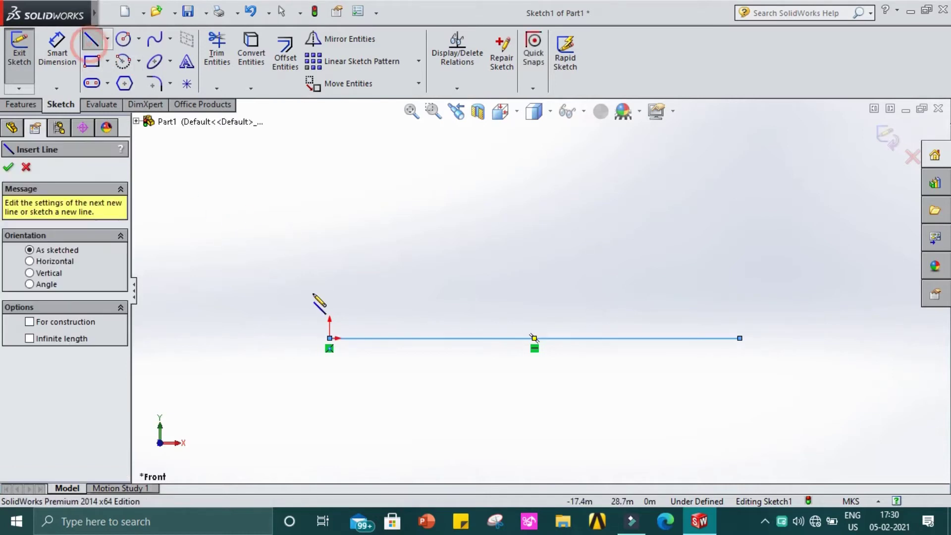
pyautogui.click(329, 338)
pyautogui.click(330, 303)
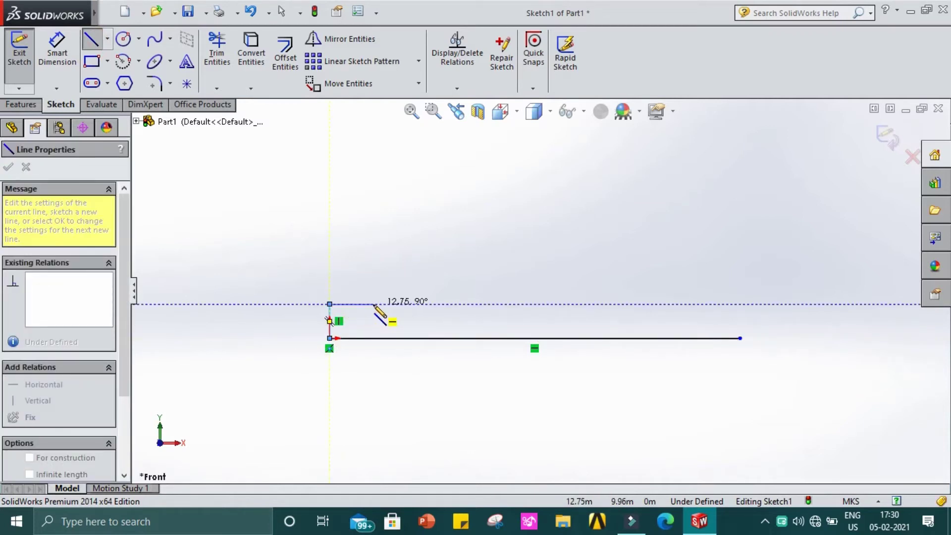
pyautogui.press('Escape')
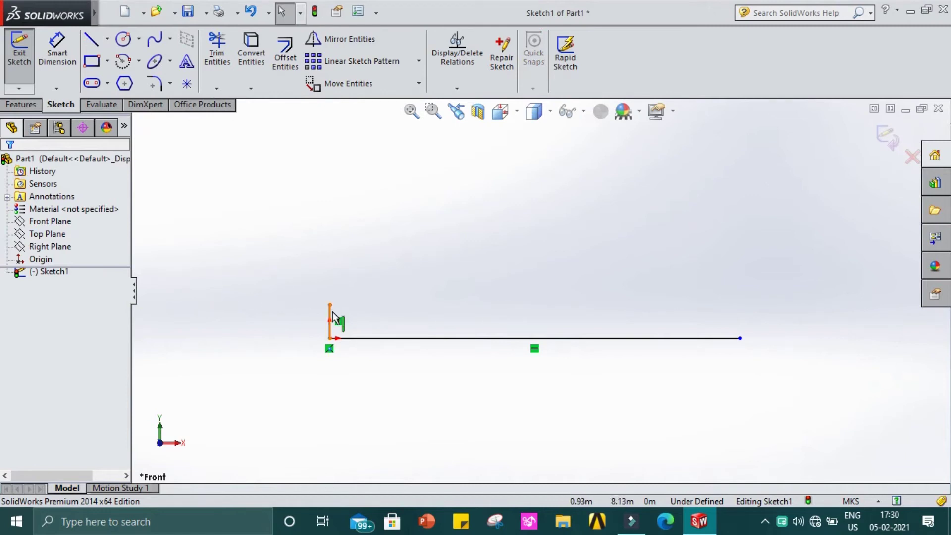
pyautogui.click(328, 313)
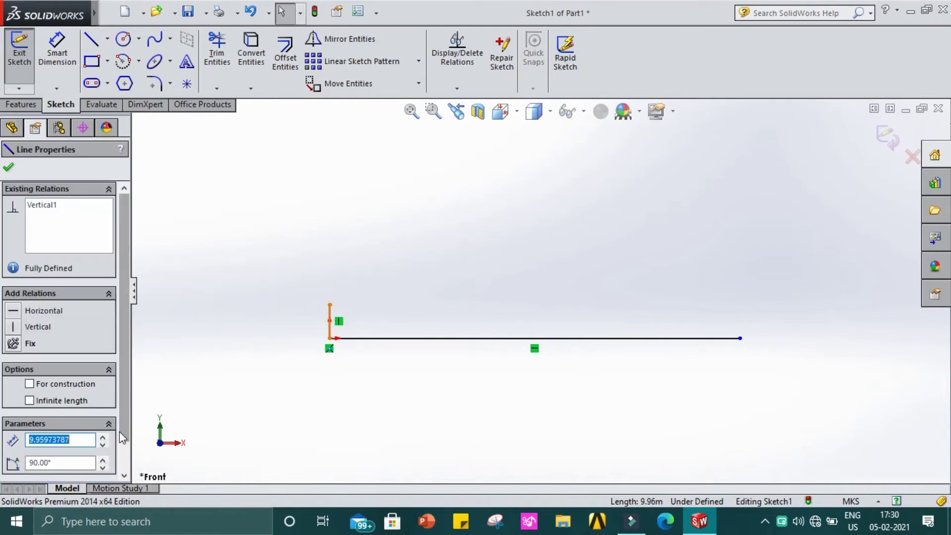
pyautogui.write('5')
pyautogui.press('Return')
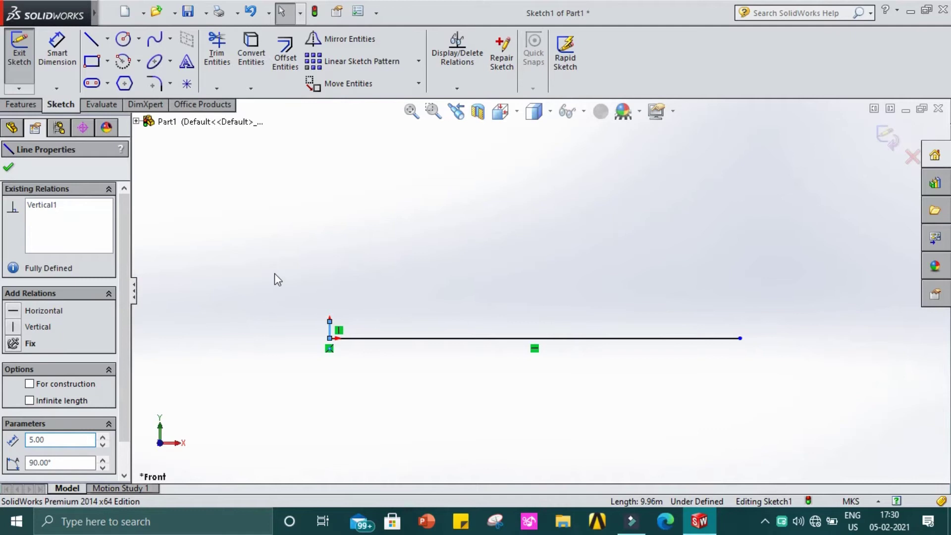
pyautogui.click(9, 168)
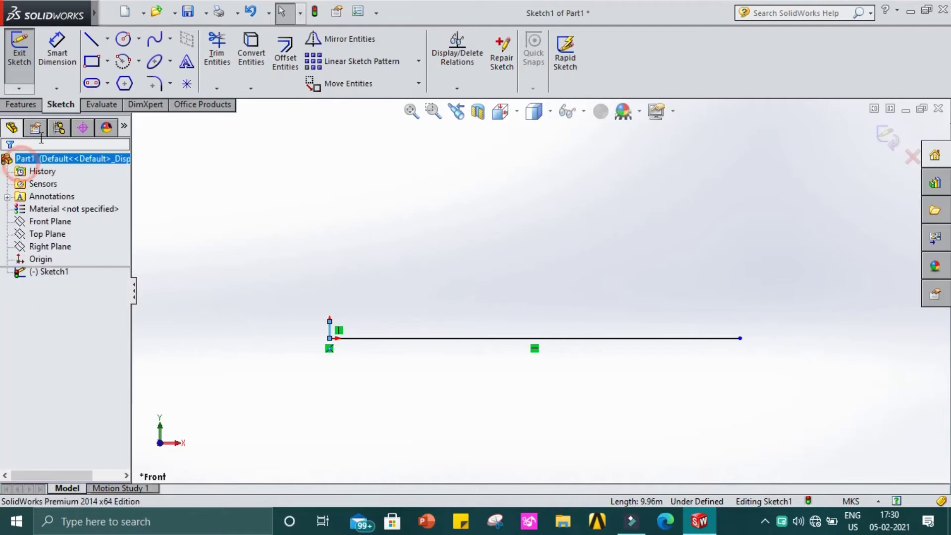
# - Draw a horizontal line from the upper end of the short vertical line, toward positive X, and set its length to 5 m
pyautogui.click(91, 38)
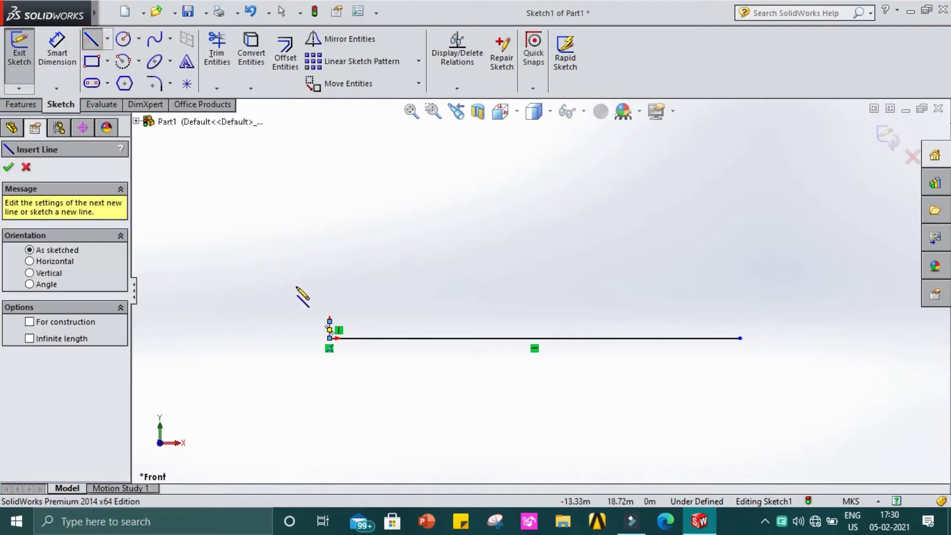
pyautogui.click(329, 322)
pyautogui.click(367, 321)
pyautogui.press('Escape')
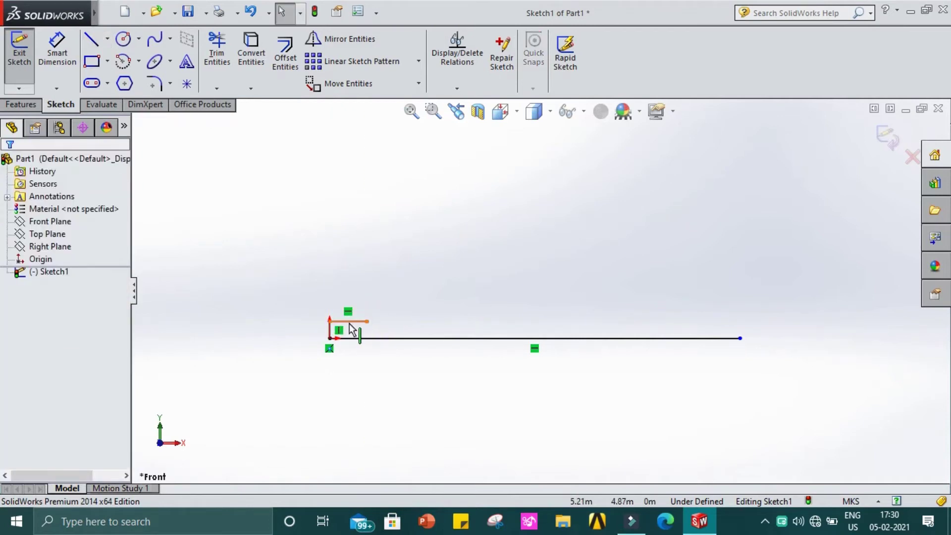
pyautogui.click(352, 321)
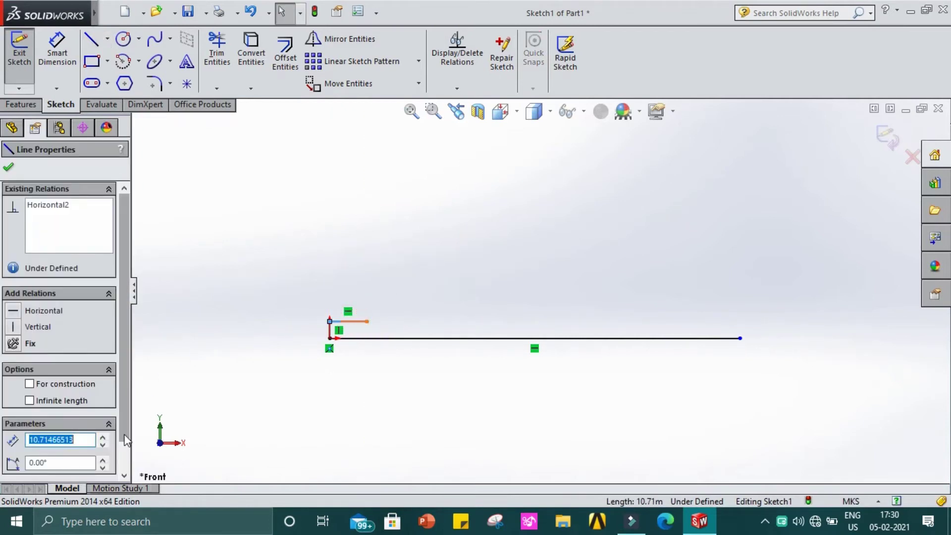
pyautogui.write('5')
pyautogui.press('Return')
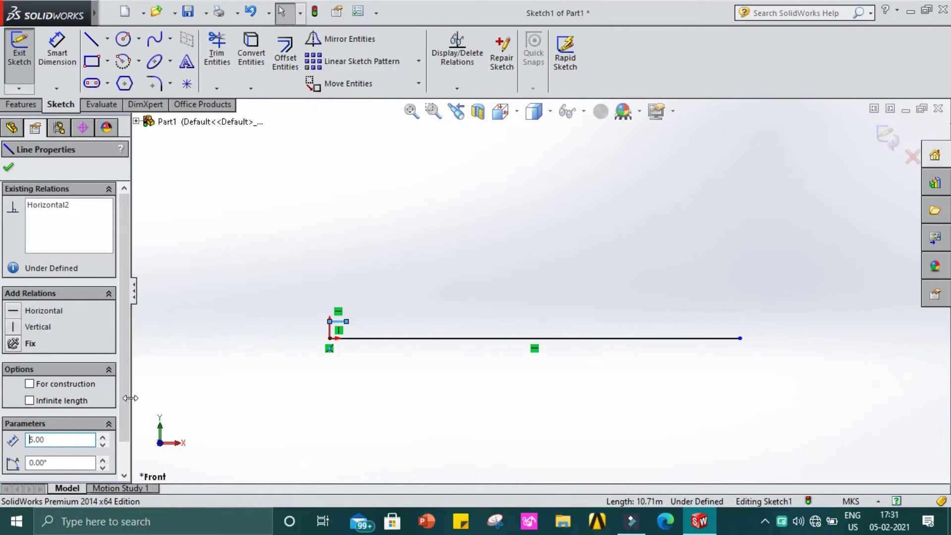
pyautogui.click(8, 167)
# - Draw a circle centred on the free end of the short horizontal line and set its radius to 5 m
pyautogui.click(123, 38)
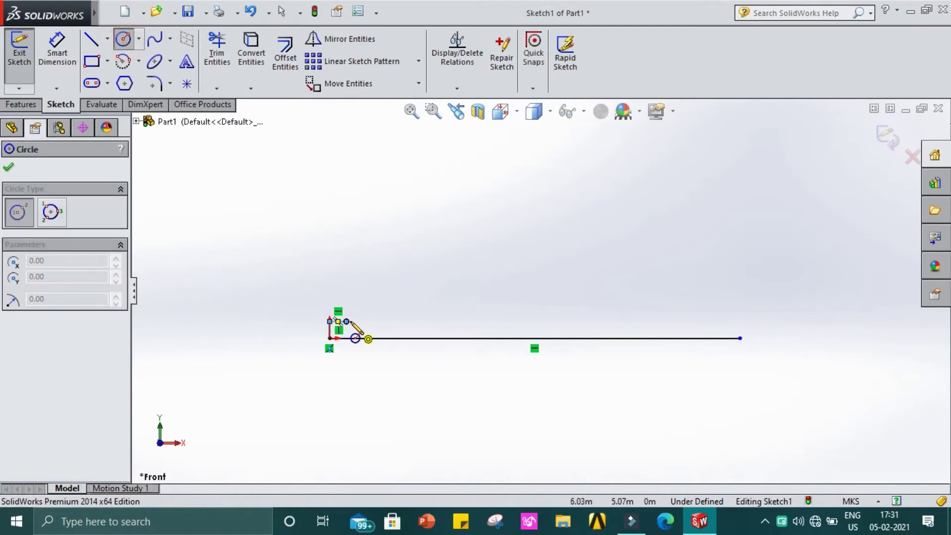
pyautogui.scroll(-4, 352, 330)
pyautogui.click(427, 302)
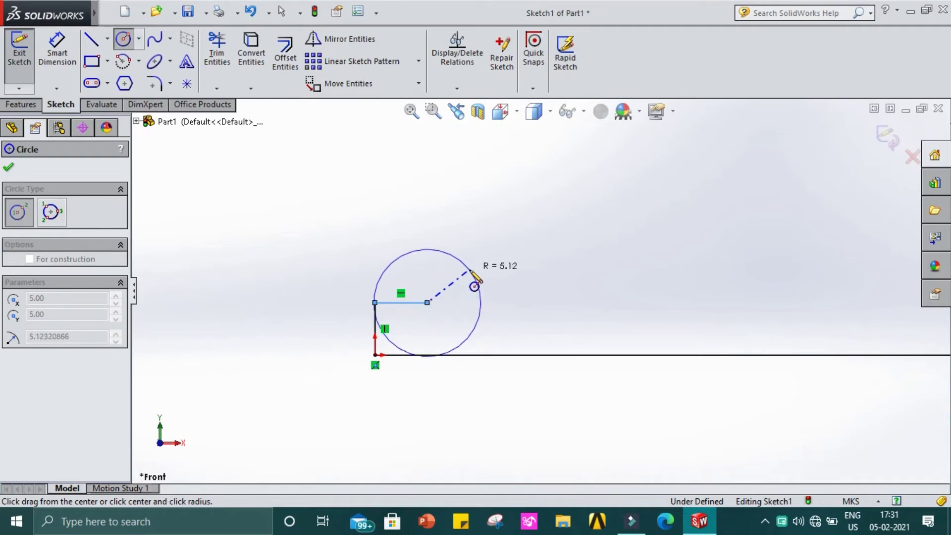
pyautogui.click(470, 271)
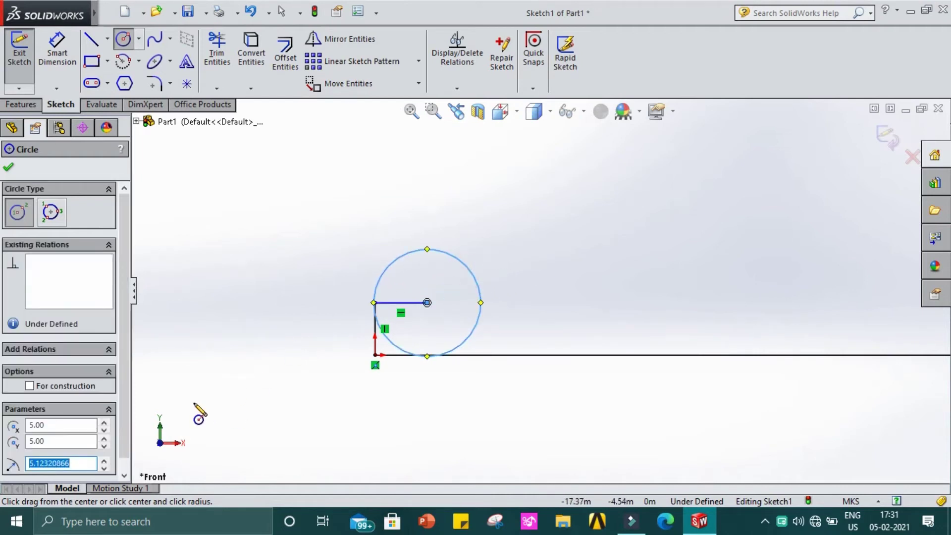
pyautogui.write('5')
pyautogui.press('Return')
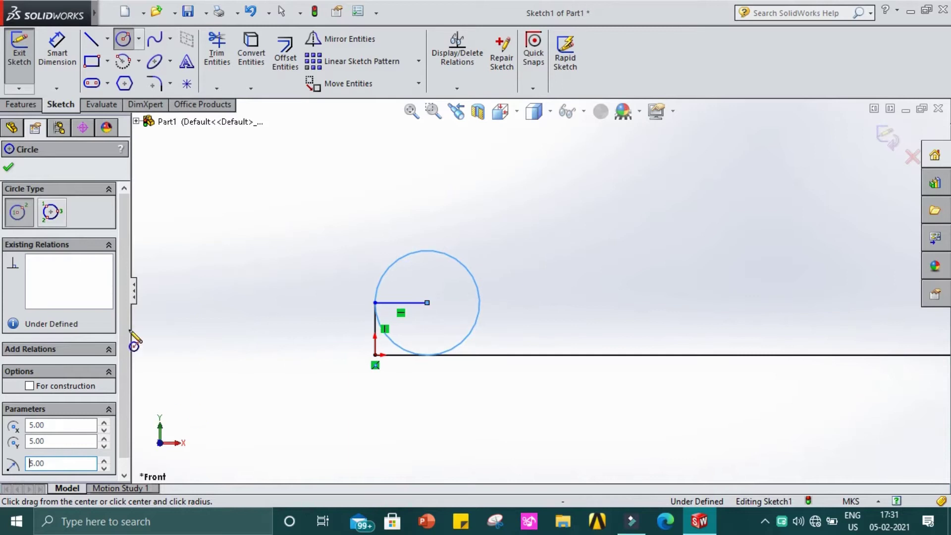
pyautogui.click(9, 168)
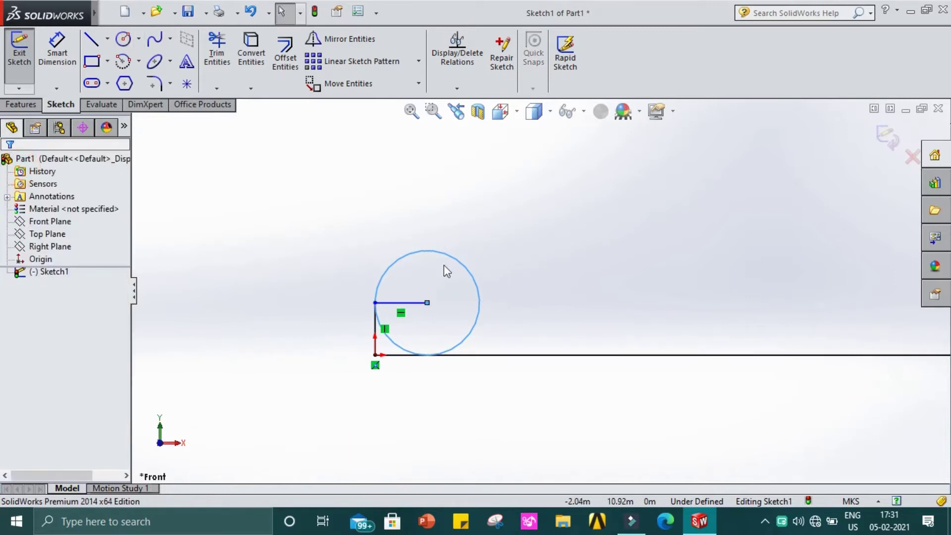
# - Draw a vertical line upward from the far end of the 120 m base line and set its length to 5 m
pyautogui.scroll(3, 433, 395)
pyautogui.scroll(5, 297, 382)
pyautogui.scroll(-3, 706, 314)
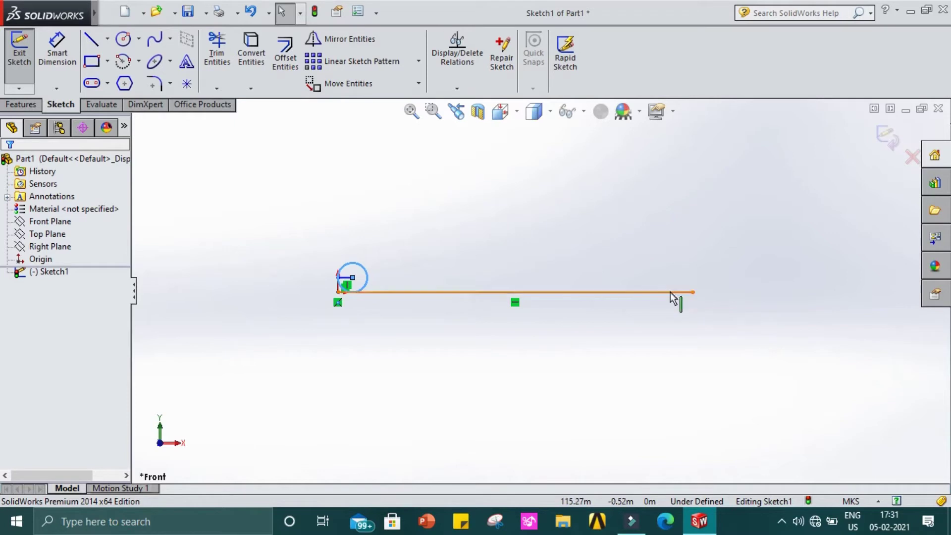
pyautogui.click(93, 39)
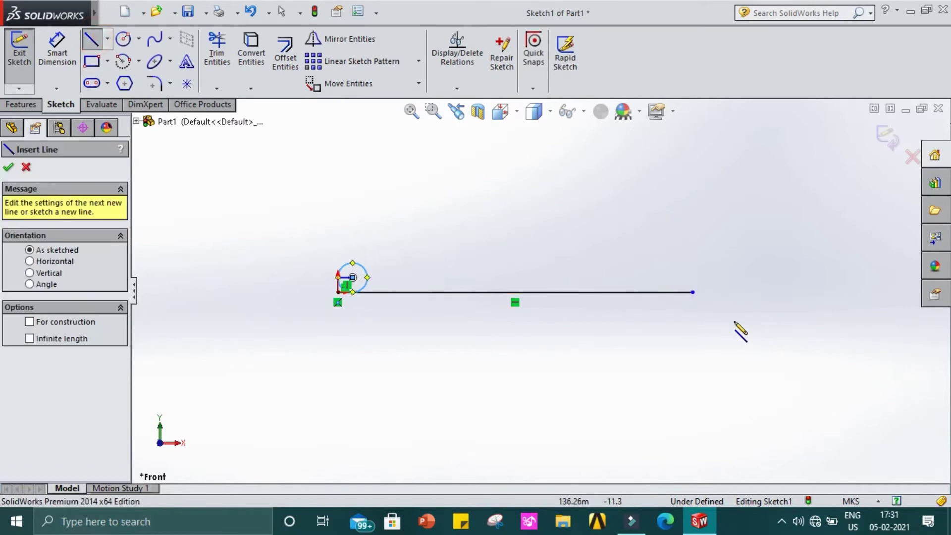
pyautogui.click(693, 292)
pyautogui.click(693, 267)
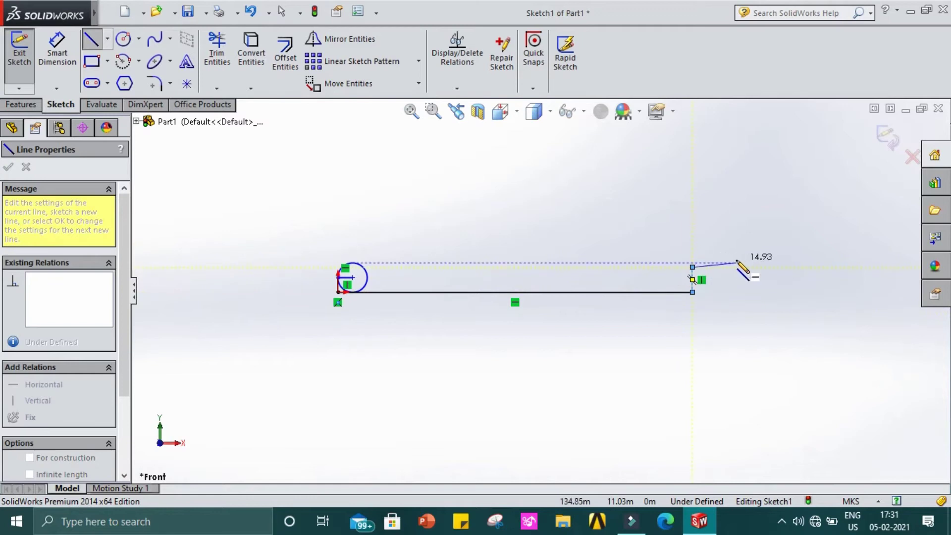
pyautogui.press('Escape')
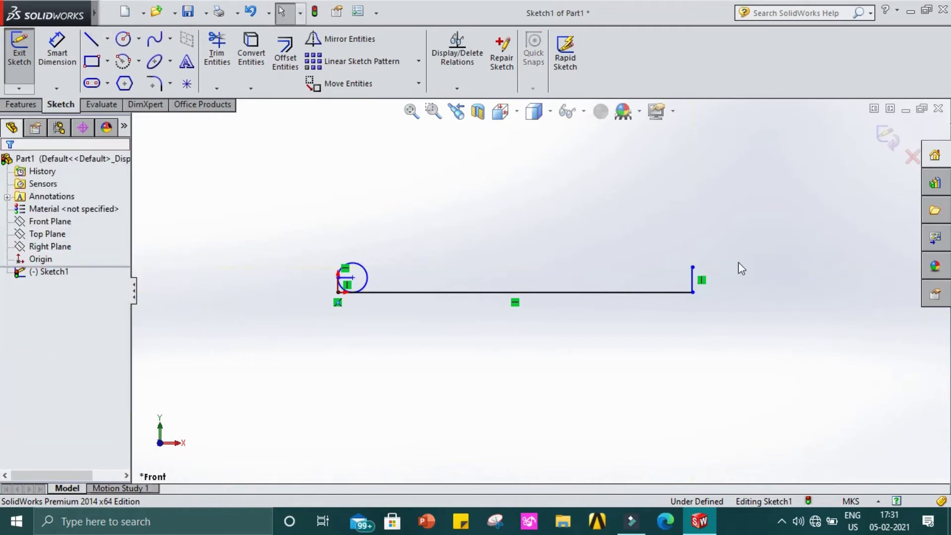
pyautogui.click(693, 280)
pyautogui.write('5')
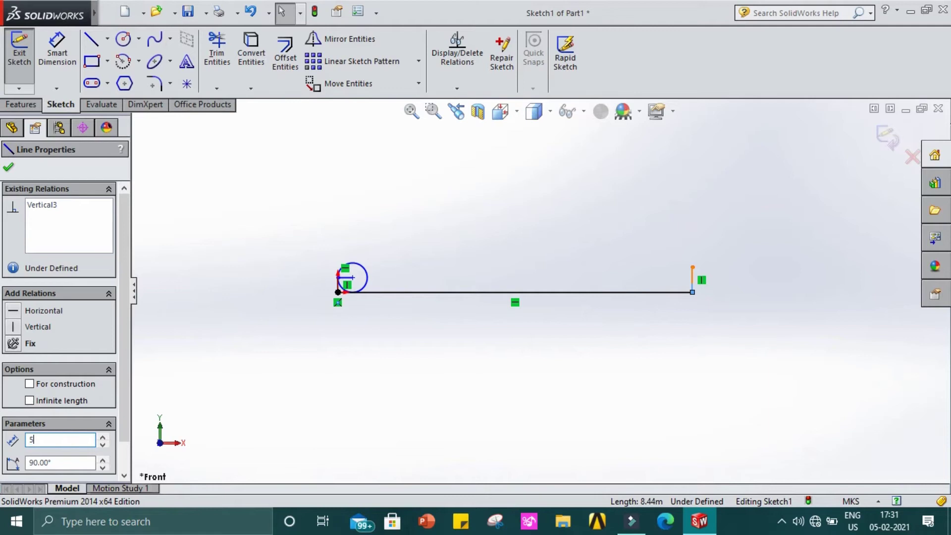
pyautogui.press('Return')
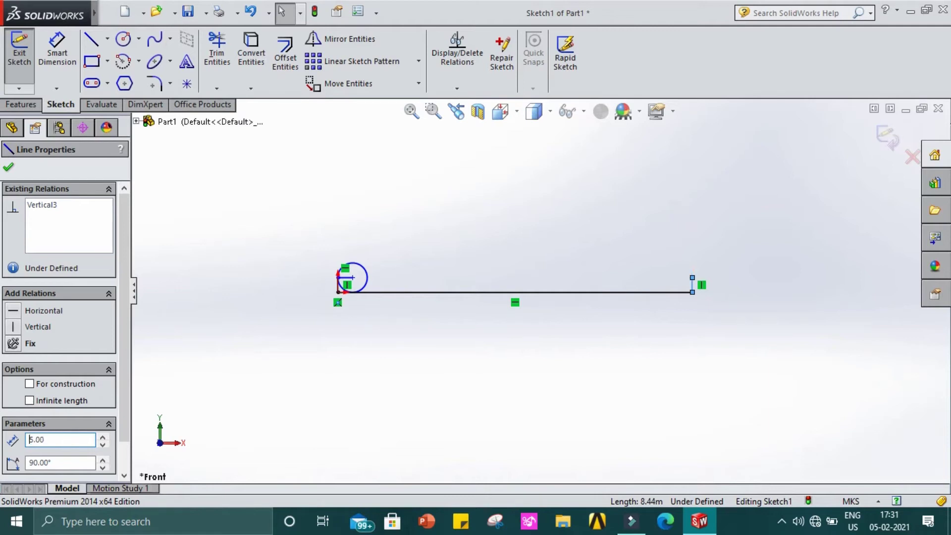
pyautogui.click(8, 167)
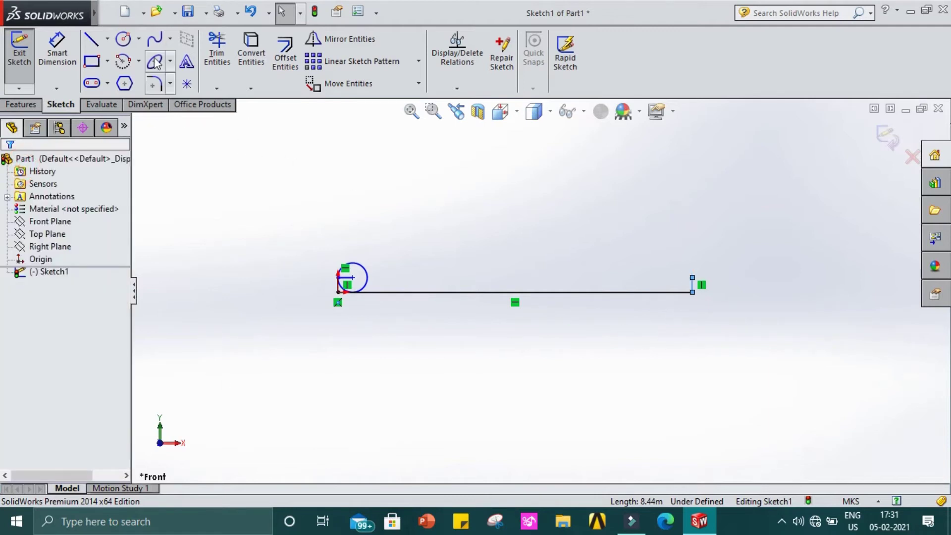
# - Draw a horizontal line inward from the upper end of the far vertical line and set its length to 5 m
pyautogui.click(91, 39)
pyautogui.click(692, 278)
pyautogui.click(633, 277)
pyautogui.press('Escape')
pyautogui.click(670, 278)
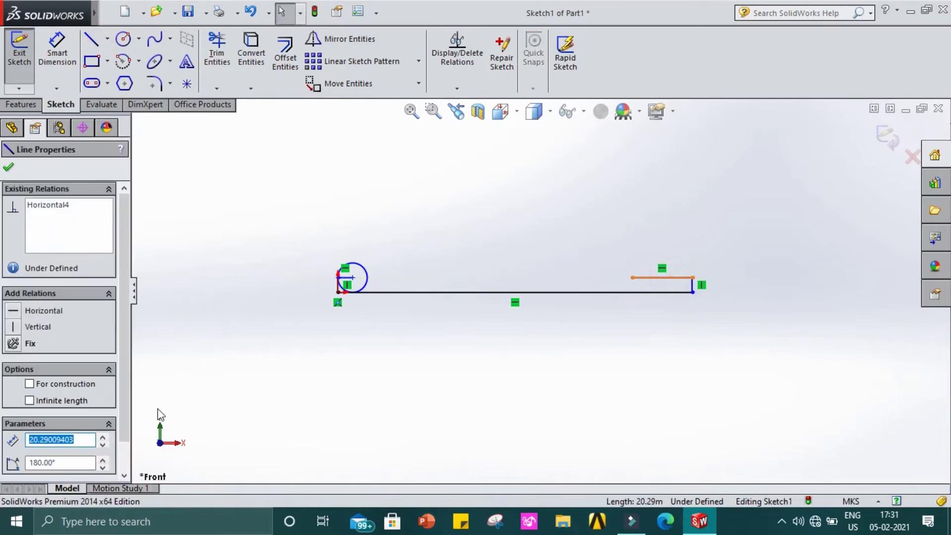
pyautogui.write('5')
pyautogui.press('Return')
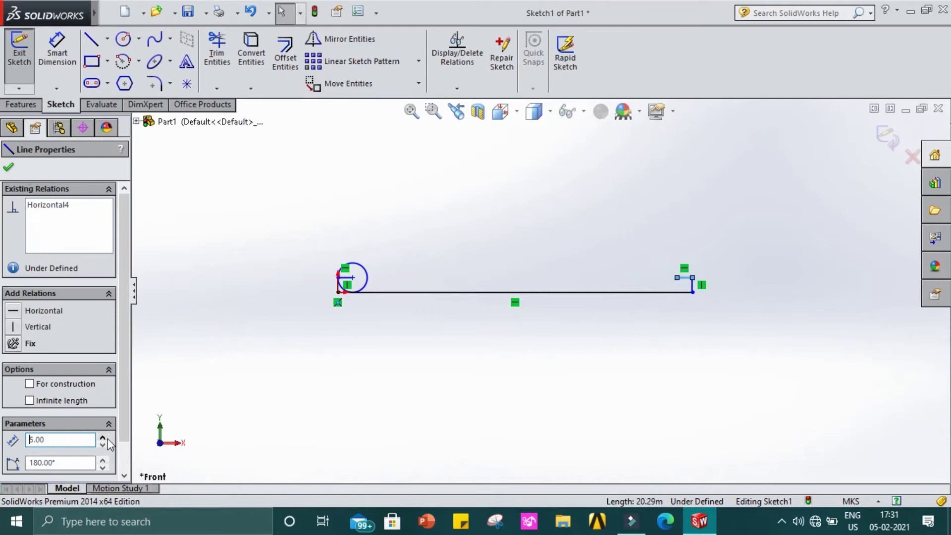
pyautogui.click(12, 168)
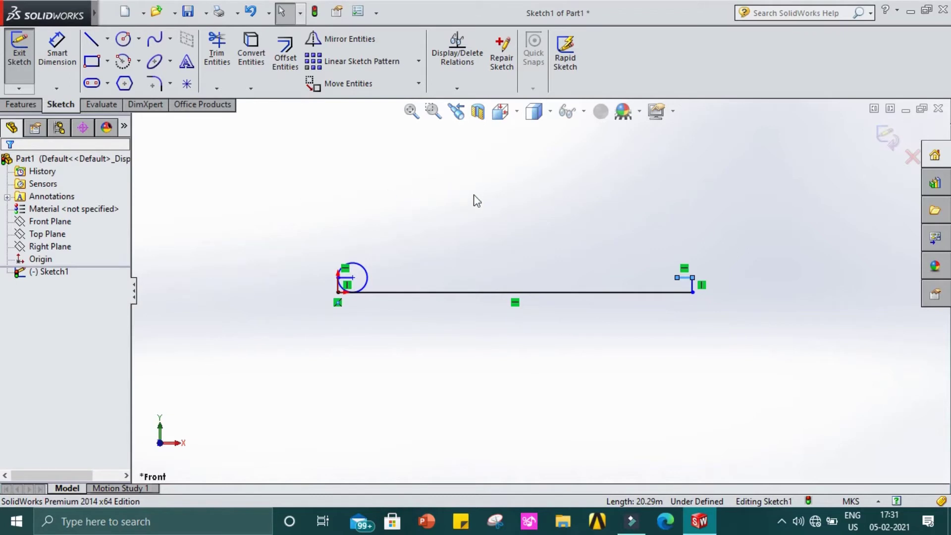
# - Draw a circle centred on the free end of the far short horizontal line and set its radius to 5 m
pyautogui.click(123, 38)
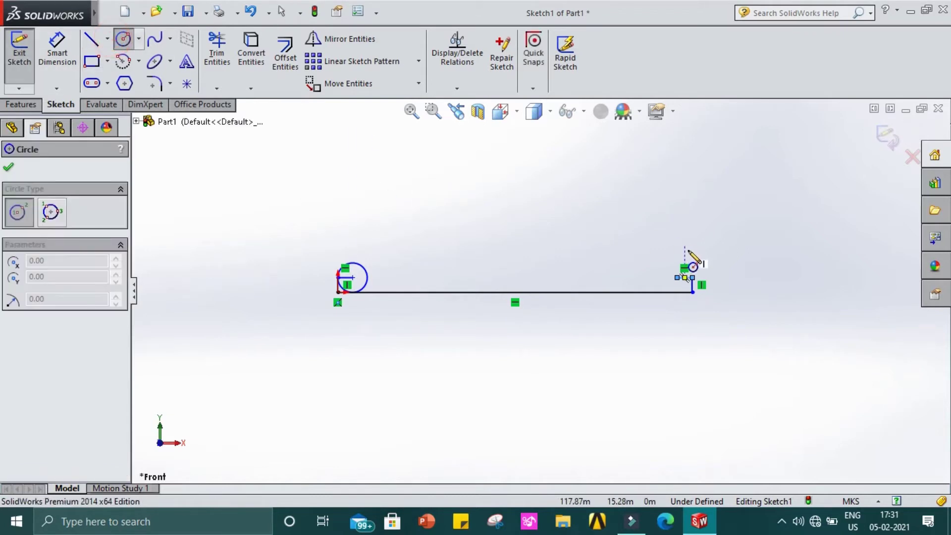
pyautogui.scroll(-6, 684, 288)
pyautogui.scroll(-1, 636, 297)
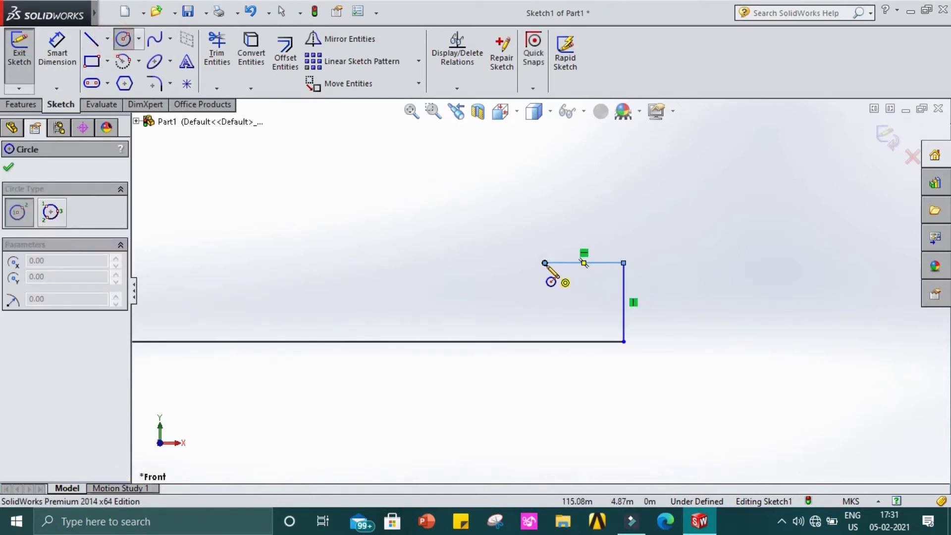
pyautogui.click(545, 263)
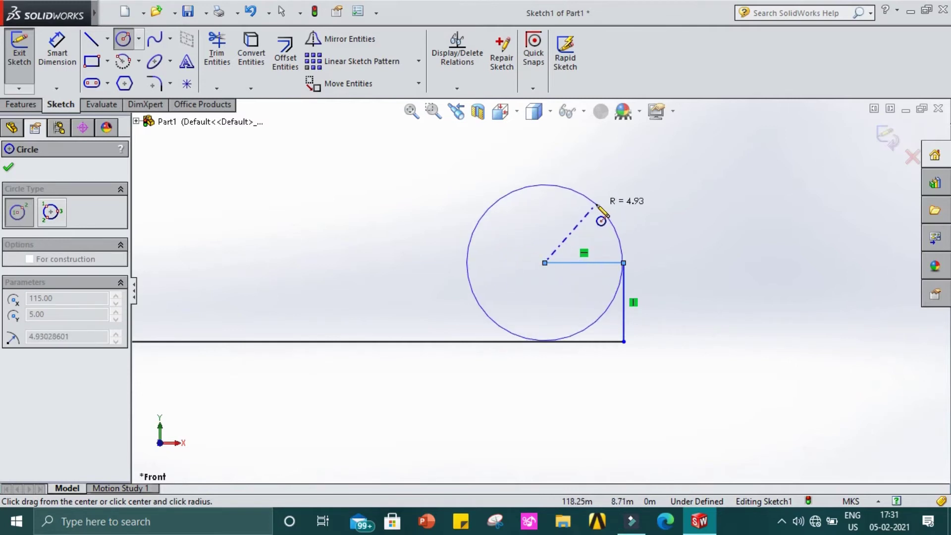
pyautogui.click(597, 205)
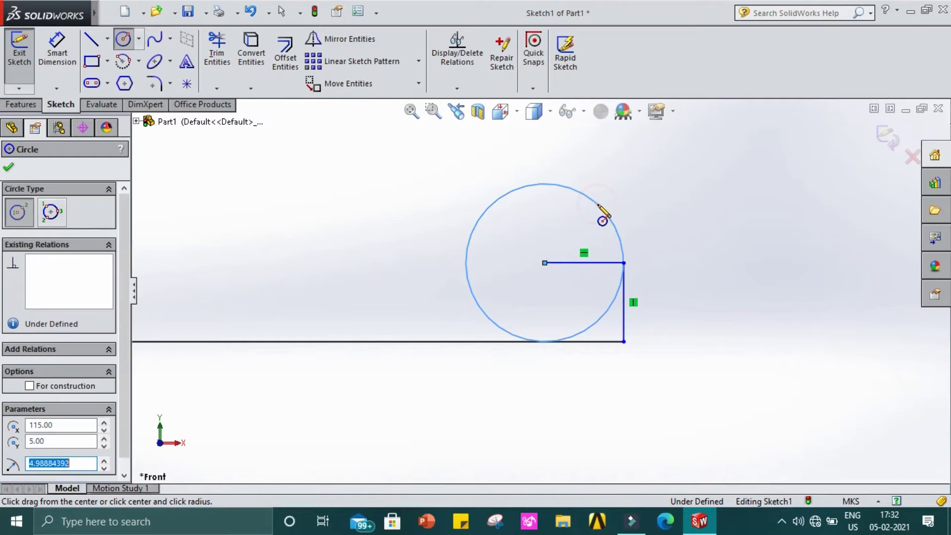
pyautogui.write('5')
pyautogui.press('Return')
# - Draw a horizontal line connecting the topmost points of the two 5 m radius circles
pyautogui.scroll(5, 566, 373)
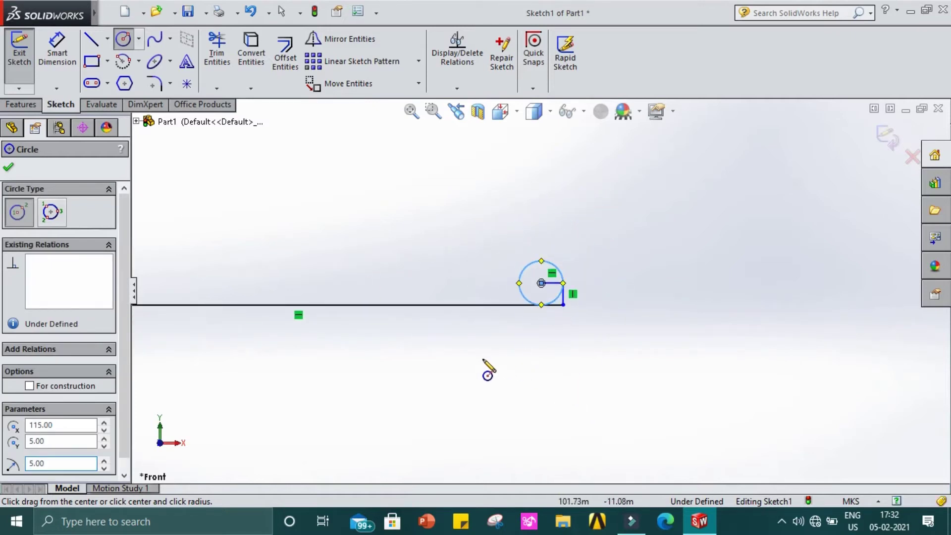
pyautogui.scroll(3, 544, 366)
pyautogui.scroll(-1, 350, 278)
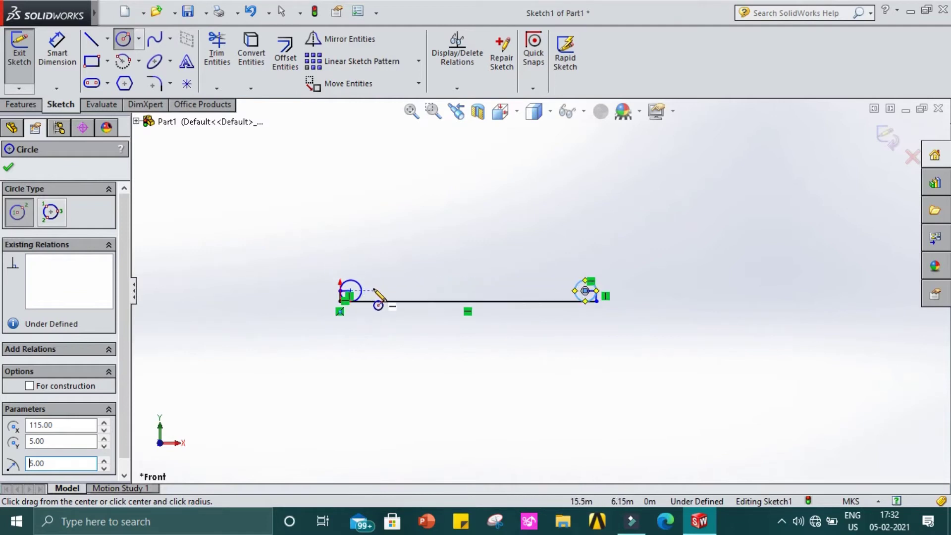
pyautogui.scroll(-1, 376, 295)
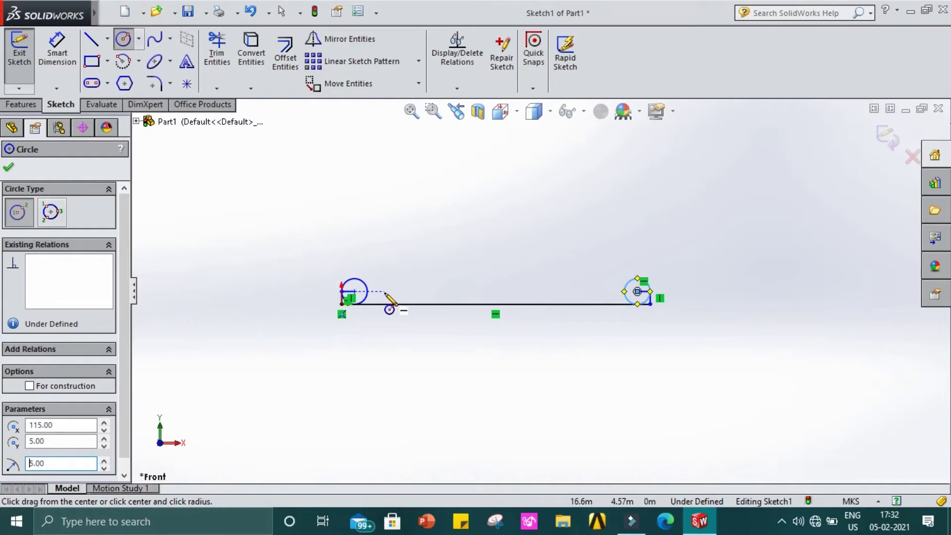
pyautogui.scroll(-1, 391, 299)
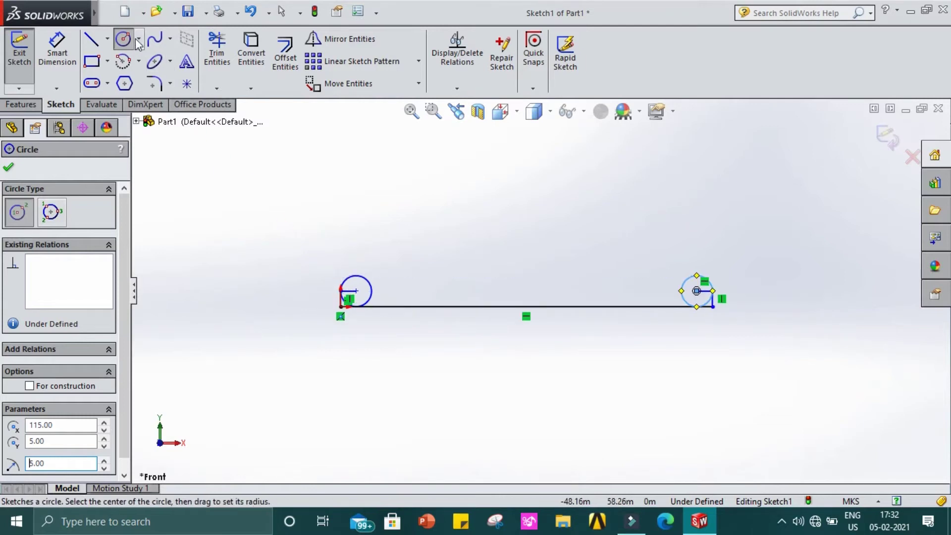
pyautogui.click(93, 44)
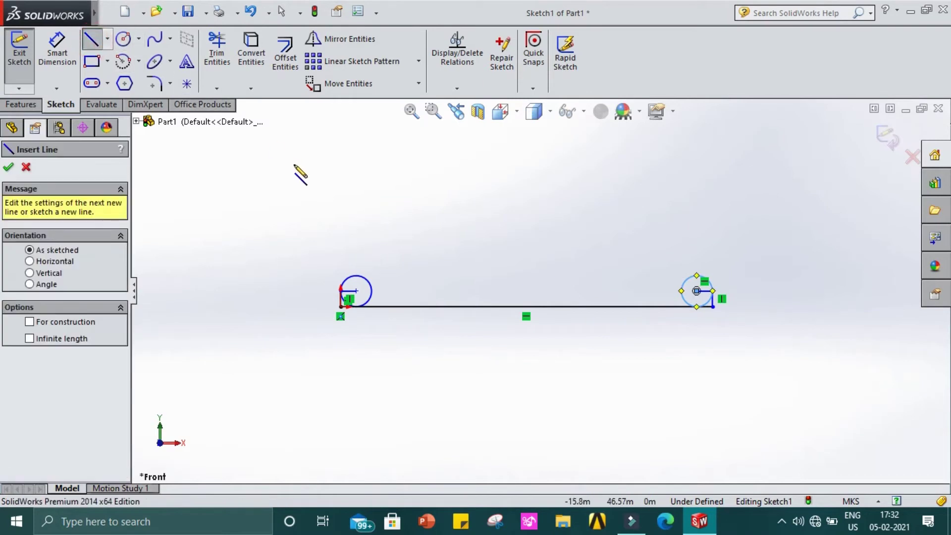
pyautogui.click(356, 291)
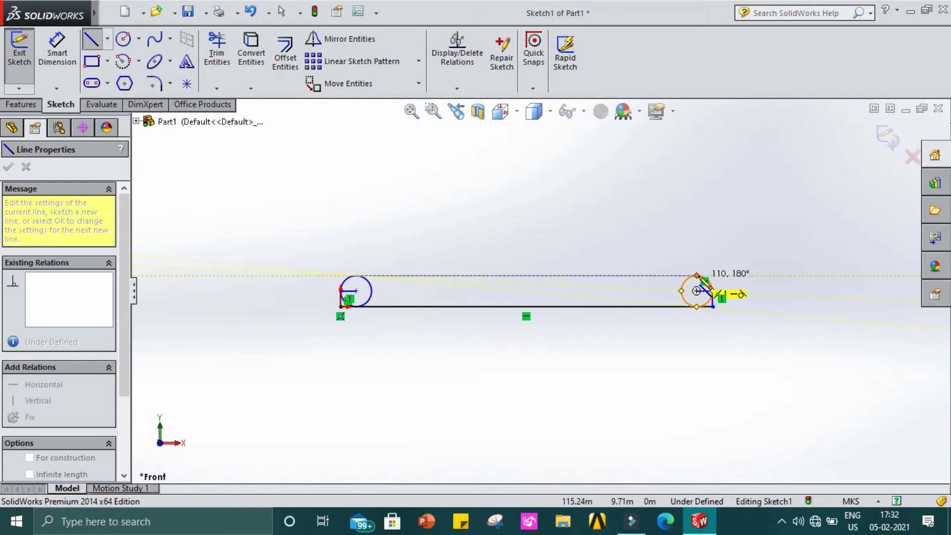
pyautogui.click(697, 276)
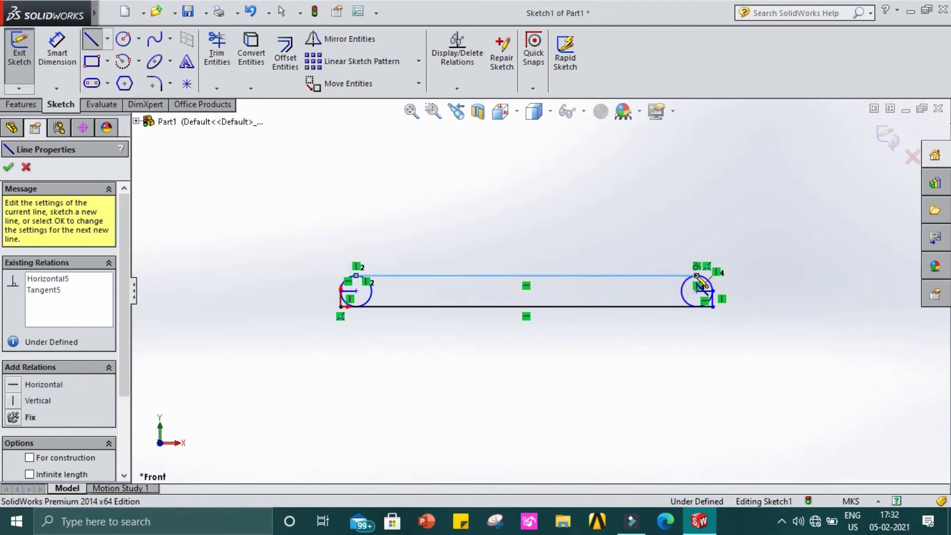
pyautogui.press('Escape')
# - Trim the circle near the origin to its upper outer quarter arc and remove the short horizontal line inside it
pyautogui.scroll(2, 526, 327)
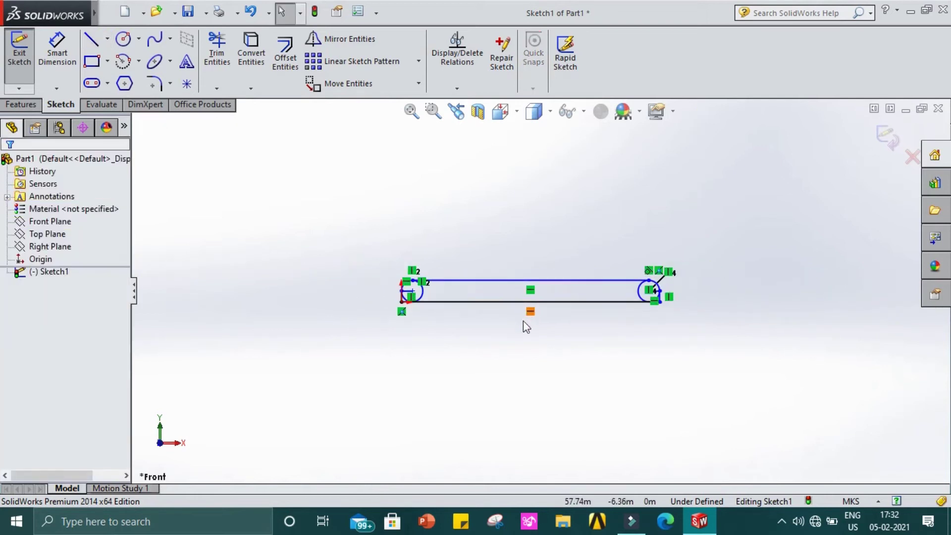
pyautogui.click(217, 52)
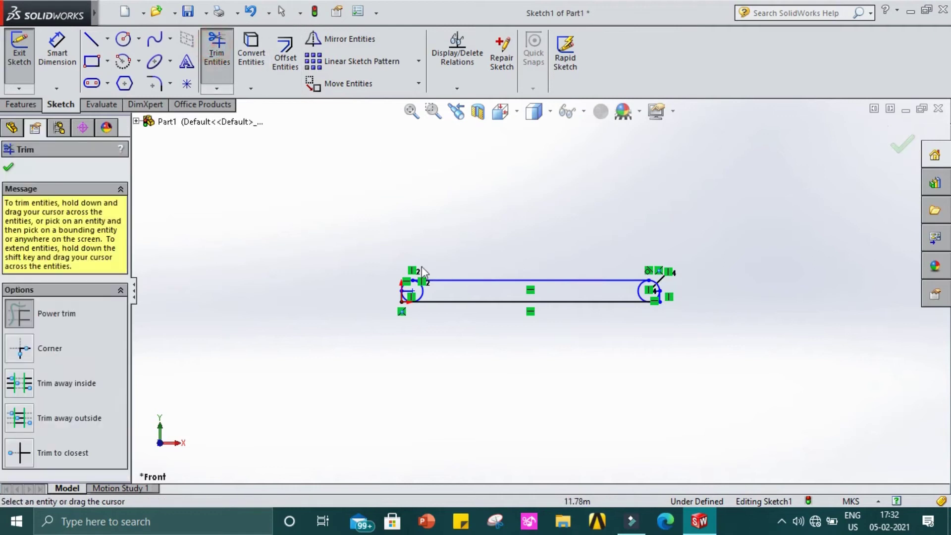
pyautogui.scroll(-5, 422, 297)
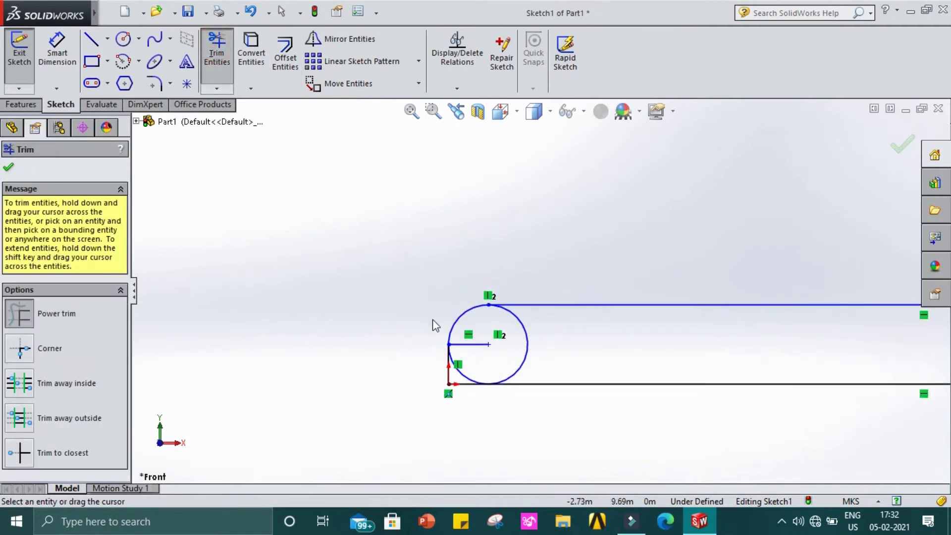
pyautogui.scroll(-2, 458, 350)
pyautogui.moveTo(481, 336)
pyautogui.mouseDown()
pyautogui.moveTo(483, 351)
pyautogui.moveTo(585, 363)
pyautogui.mouseUp()
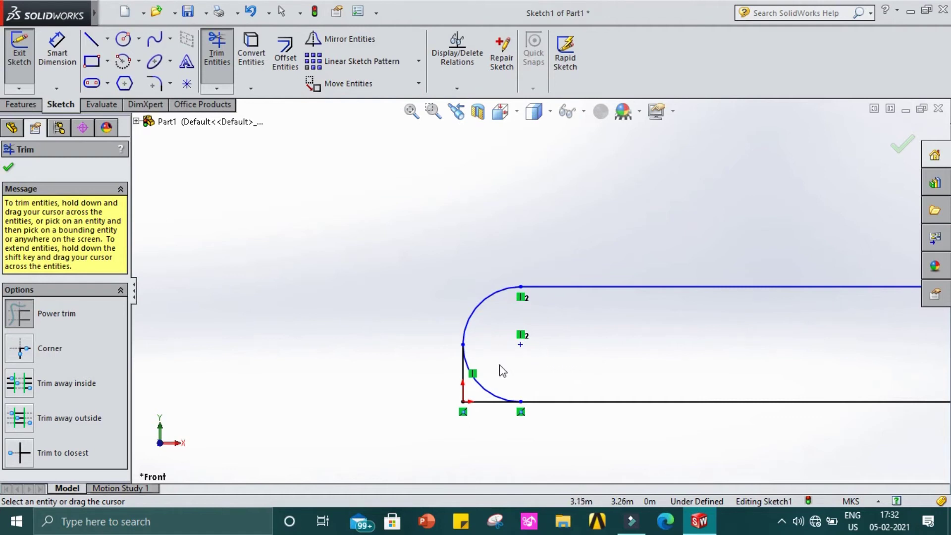
pyautogui.scroll(-4, 496, 381)
pyautogui.moveTo(480, 368); pyautogui.dragTo(470, 382)
# - Trim the circle at the far end of the base to its upper outer quarter arc, removing its short horizontal line too
pyautogui.scroll(5, 475, 377)
pyautogui.scroll(8, 476, 367)
pyautogui.scroll(-5, 792, 290)
pyautogui.scroll(-6, 791, 289)
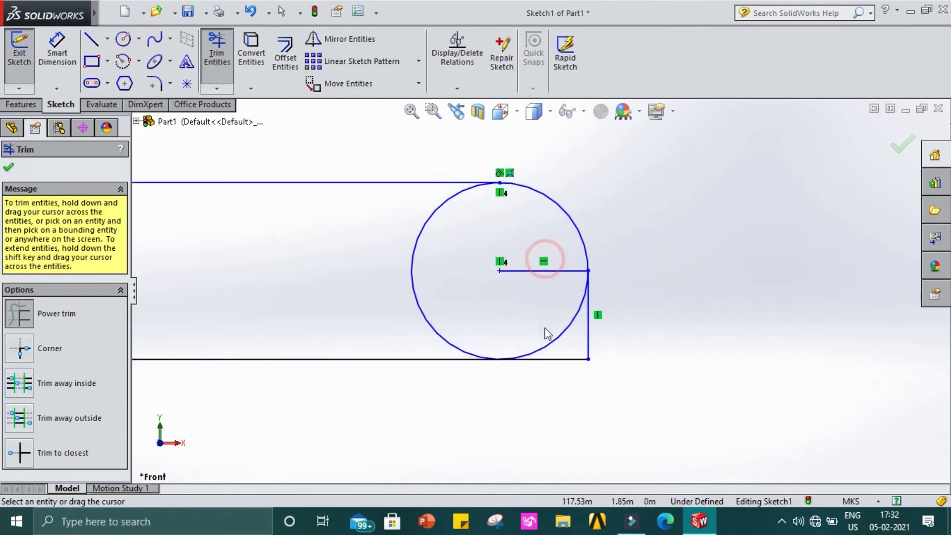
pyautogui.click(217, 55)
pyautogui.click(214, 58)
pyautogui.moveTo(532, 278)
pyautogui.mouseDown()
pyautogui.moveTo(440, 261)
pyautogui.moveTo(416, 274)
pyautogui.moveTo(560, 344)
pyautogui.moveTo(543, 334)
pyautogui.mouseUp()
pyautogui.scroll(5, 555, 341)
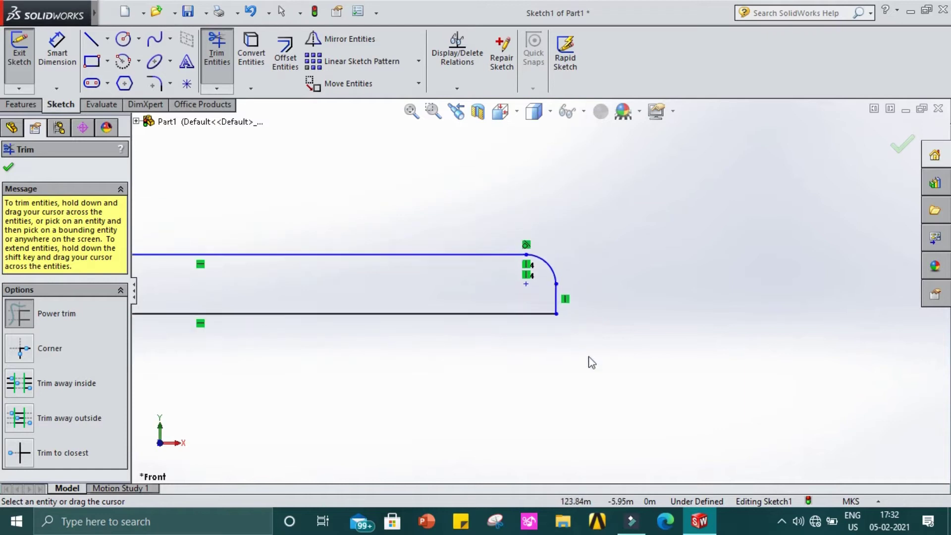
# - Draw a vertical line upward from the midpoint of the base line and set its length to 115 m
pyautogui.scroll(3, 540, 322)
pyautogui.scroll(5, 454, 414)
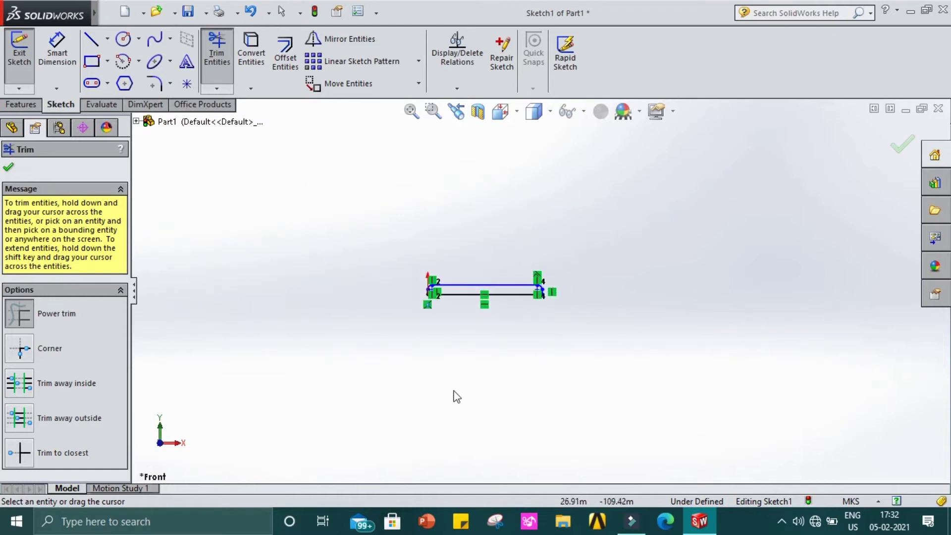
pyautogui.scroll(-4, 474, 193)
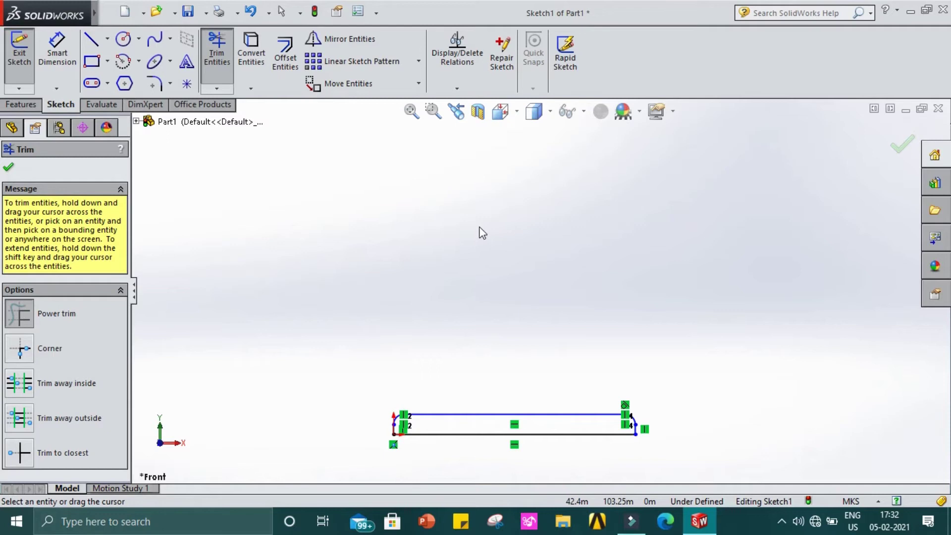
pyautogui.click(92, 40)
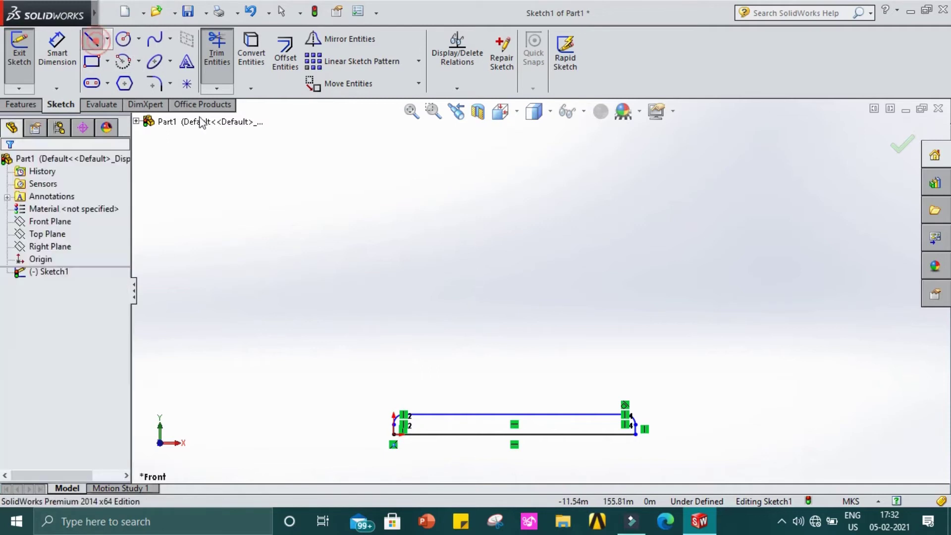
pyautogui.click(514, 434)
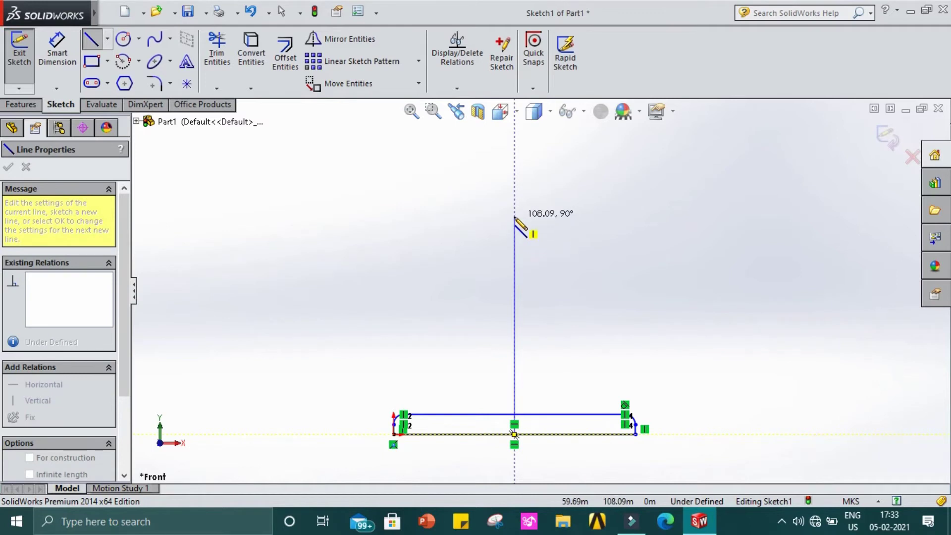
pyautogui.click(514, 198)
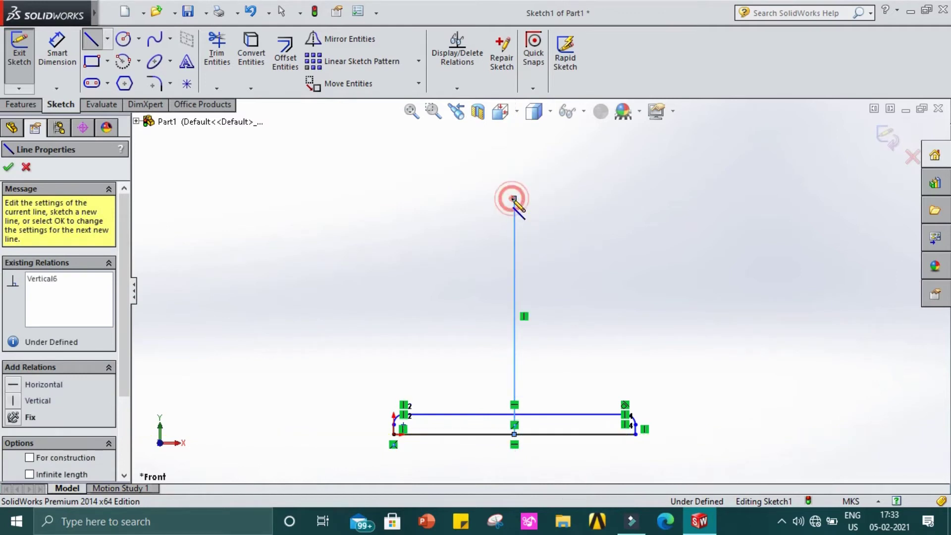
pyautogui.press('Escape')
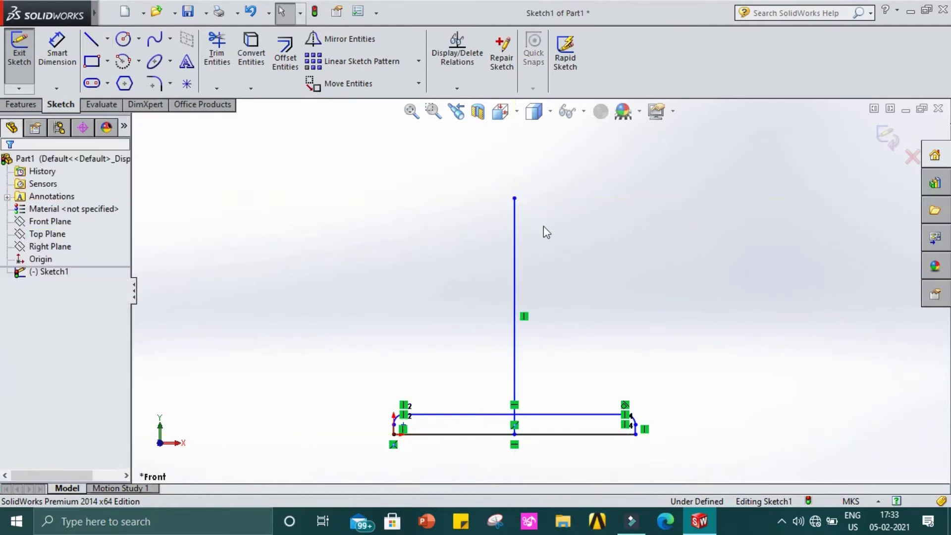
pyautogui.click(516, 266)
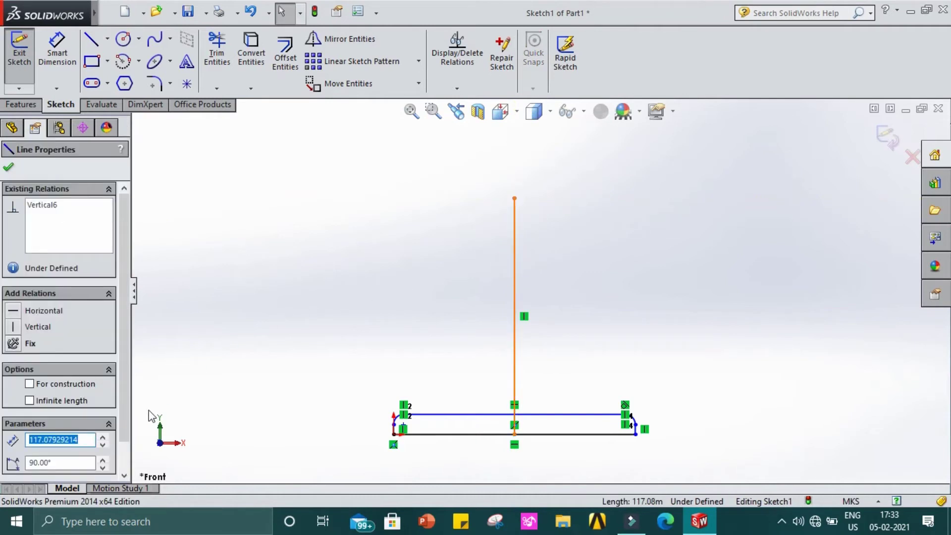
pyautogui.write('115')
pyautogui.press('Return')
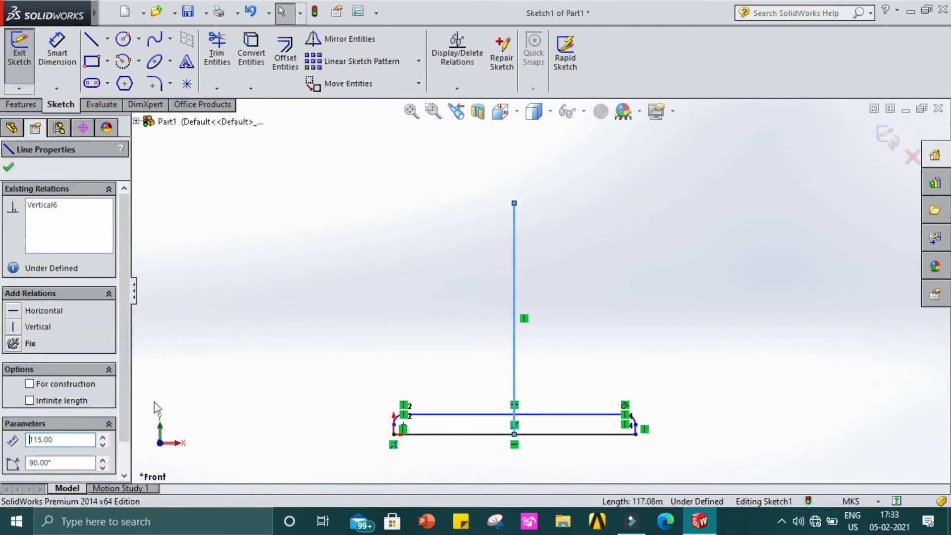
# - Draw a second vertical line upward from the top end of the 115 m line and set its length to 62 m
pyautogui.scroll(-3, 506, 178)
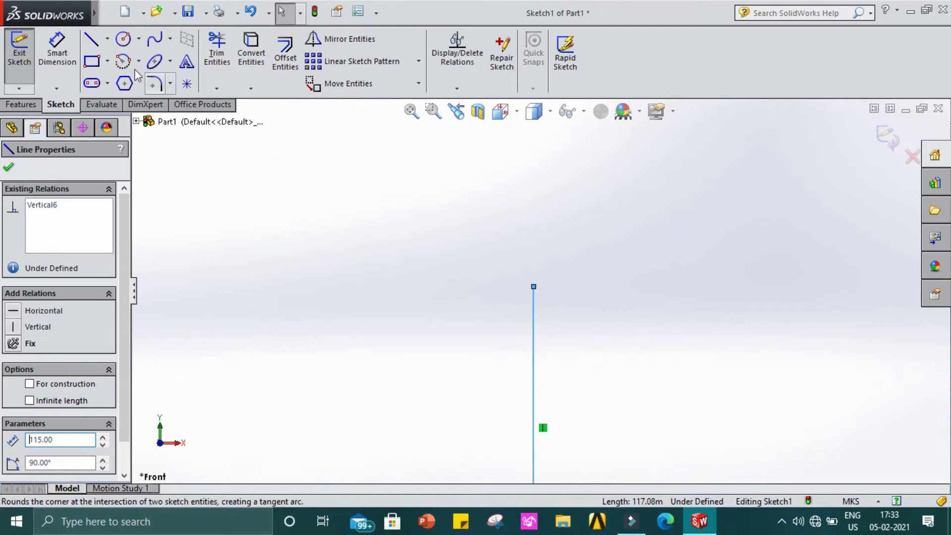
pyautogui.click(91, 39)
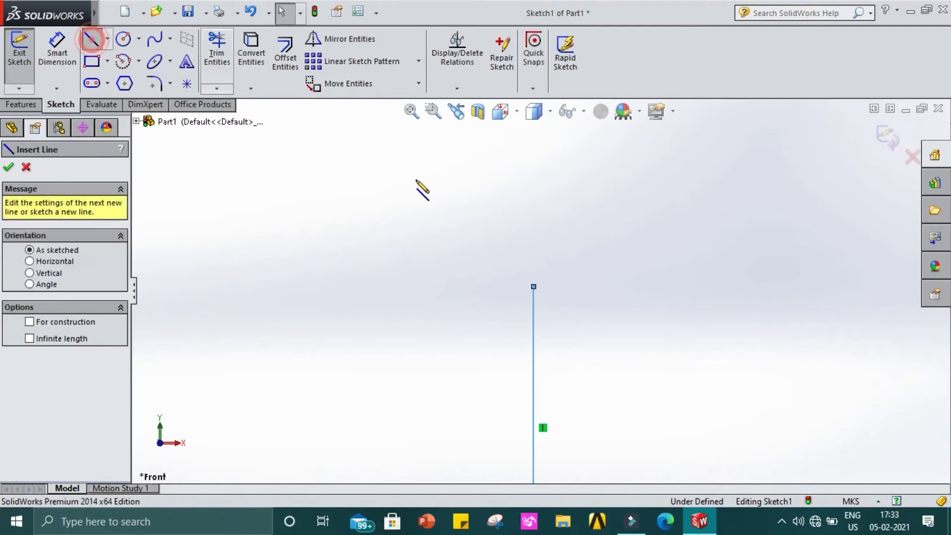
pyautogui.click(534, 286)
pyautogui.click(533, 143)
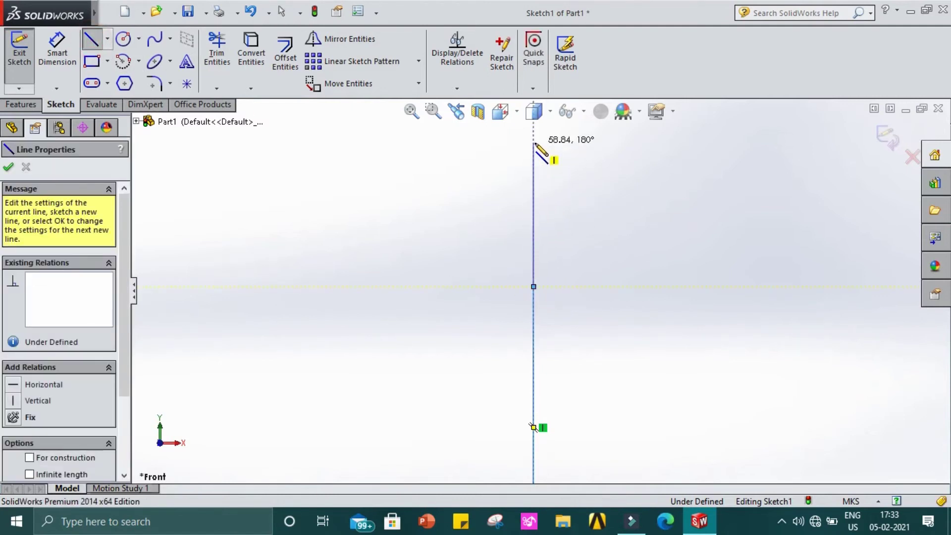
pyautogui.press('Escape')
pyautogui.click(534, 214)
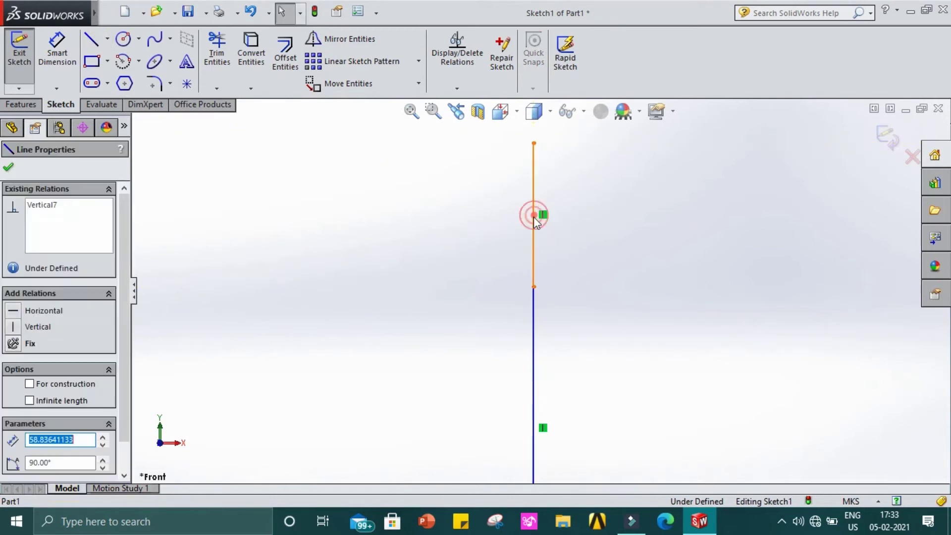
pyautogui.write('62')
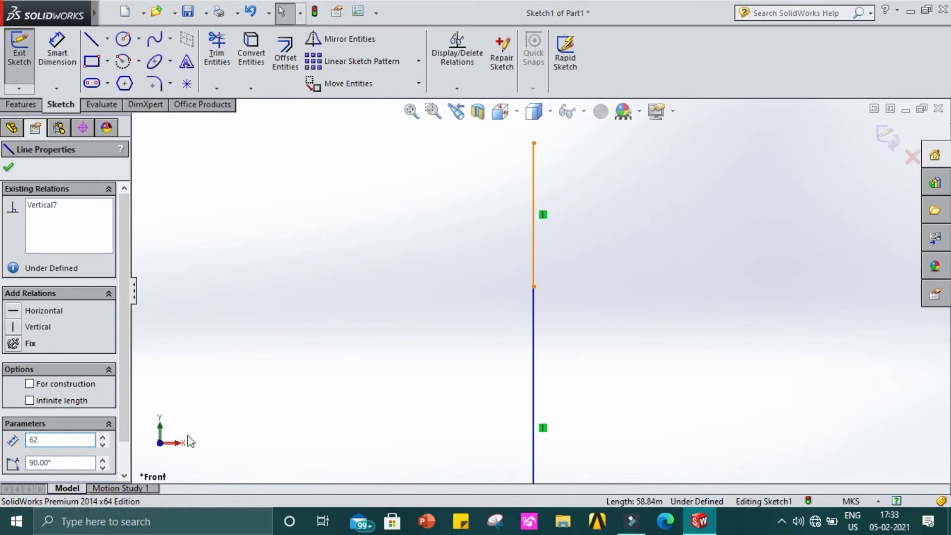
pyautogui.press('Return')
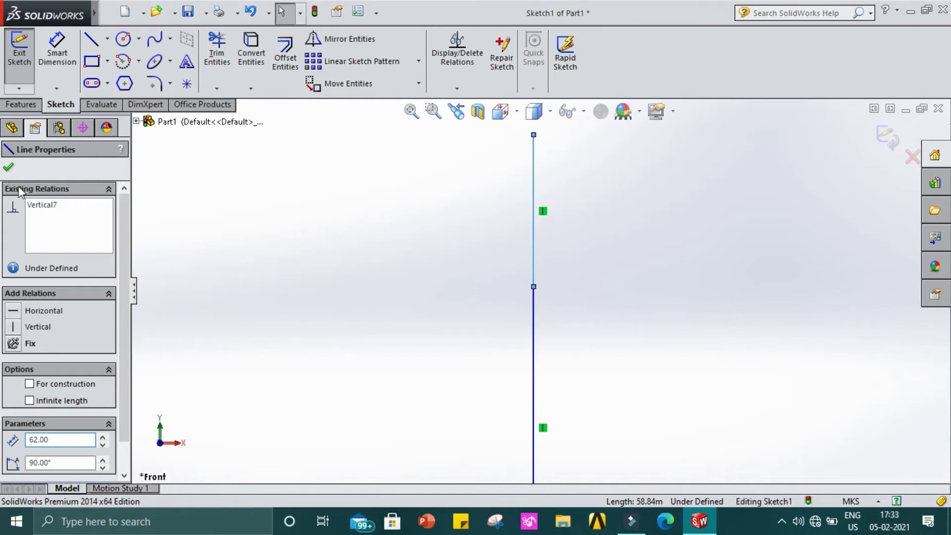
pyautogui.click(8, 167)
# - Draw a circle centred on the joint between the 115 m and 62 m vertical lines and set its radius to 30 m
pyautogui.press('f')
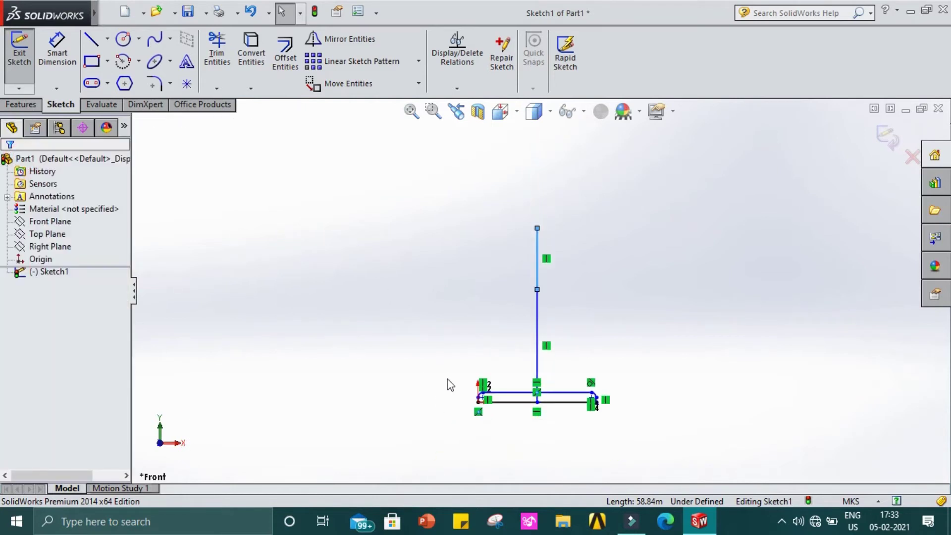
pyautogui.scroll(-3, 545, 226)
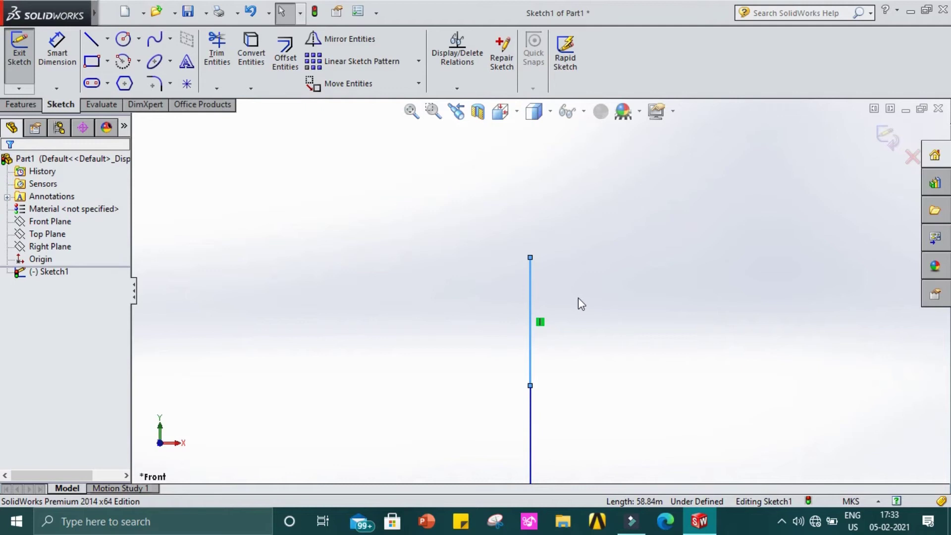
pyautogui.scroll(3, 588, 299)
pyautogui.scroll(-2, 532, 392)
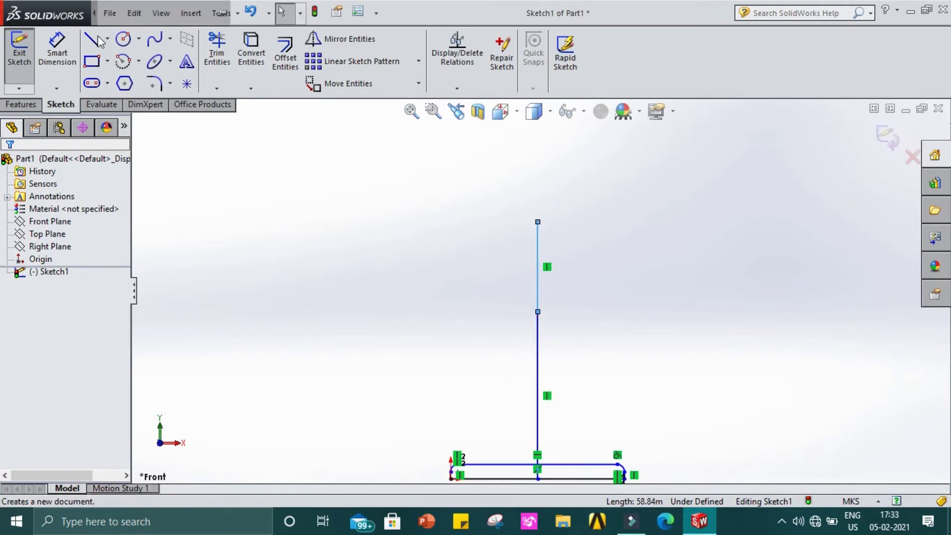
pyautogui.click(123, 38)
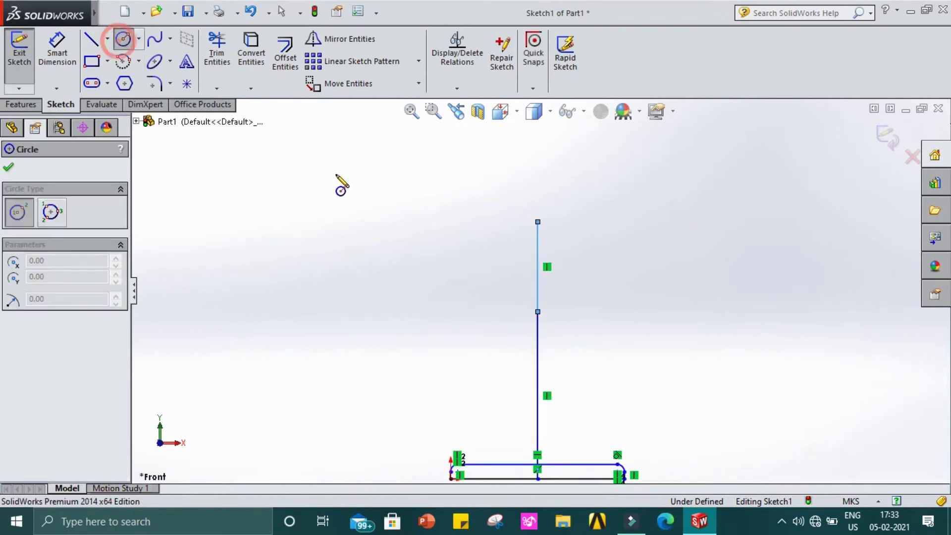
pyautogui.click(538, 312)
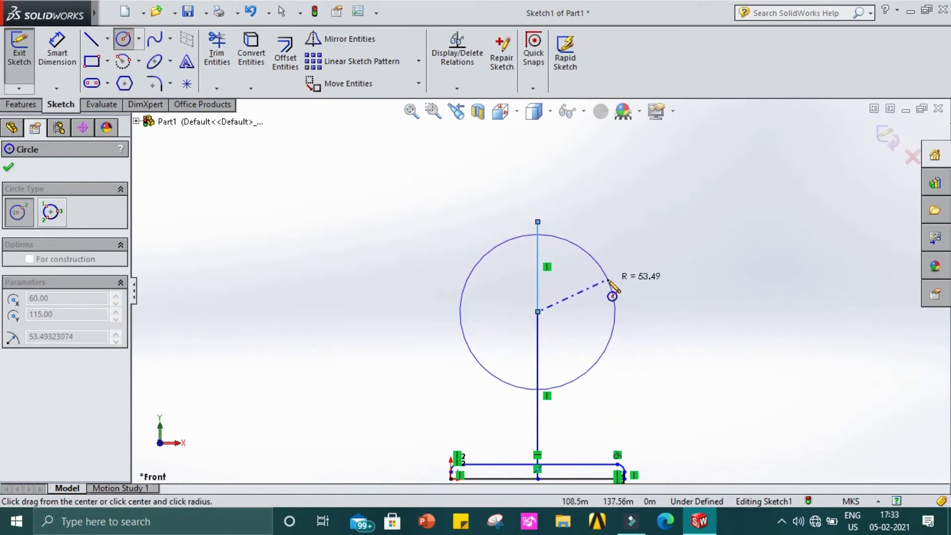
pyautogui.click(579, 293)
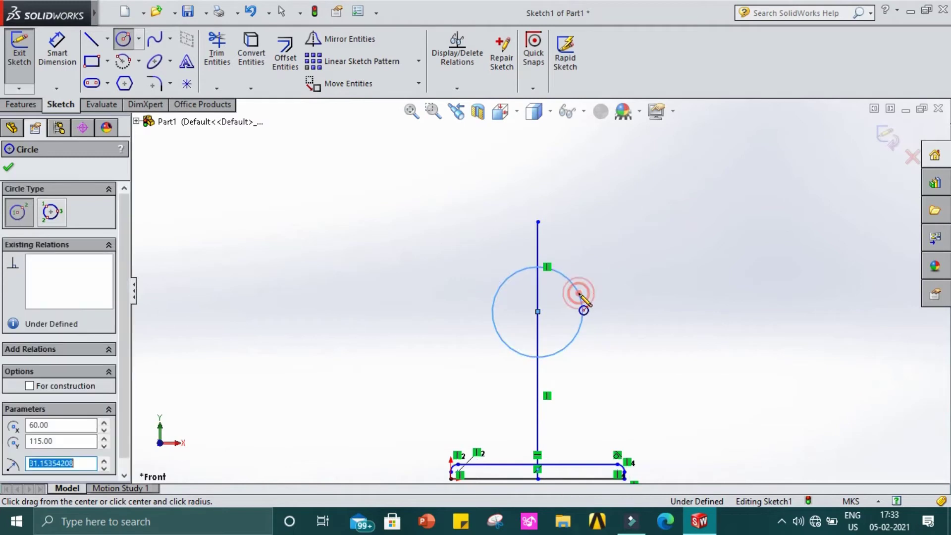
pyautogui.write('3')
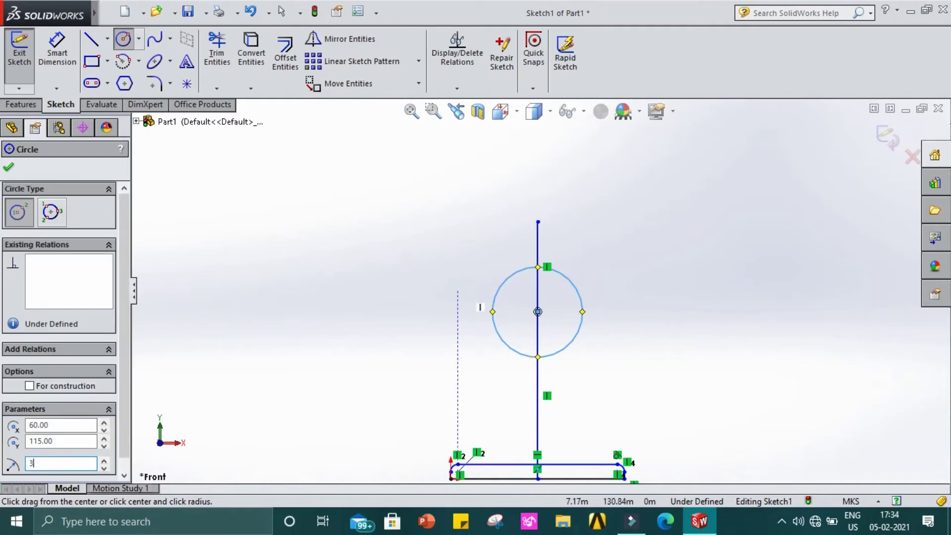
pyautogui.write('0')
pyautogui.press('Return')
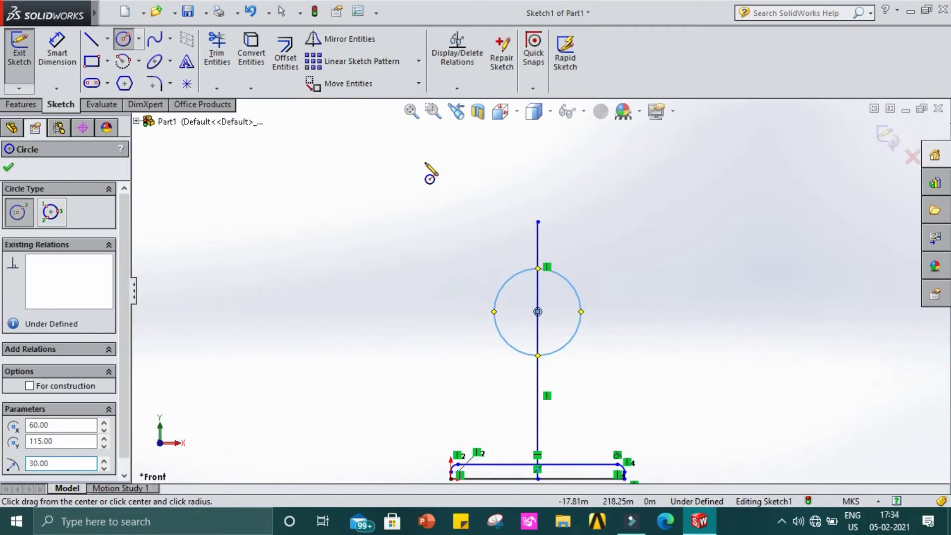
# - Draw a second circle concentric with the 30 m radius circle and set its radius to 35 m
pyautogui.click(538, 312)
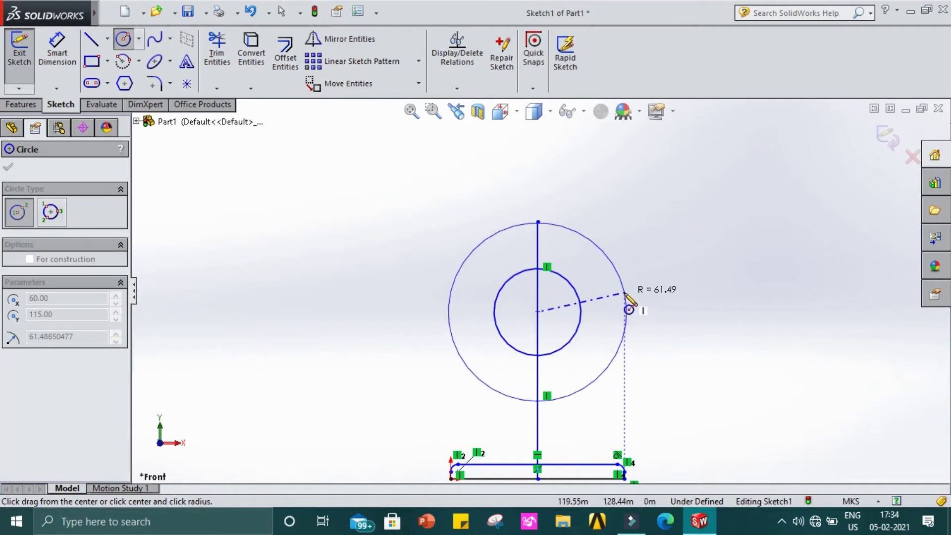
pyautogui.click(606, 299)
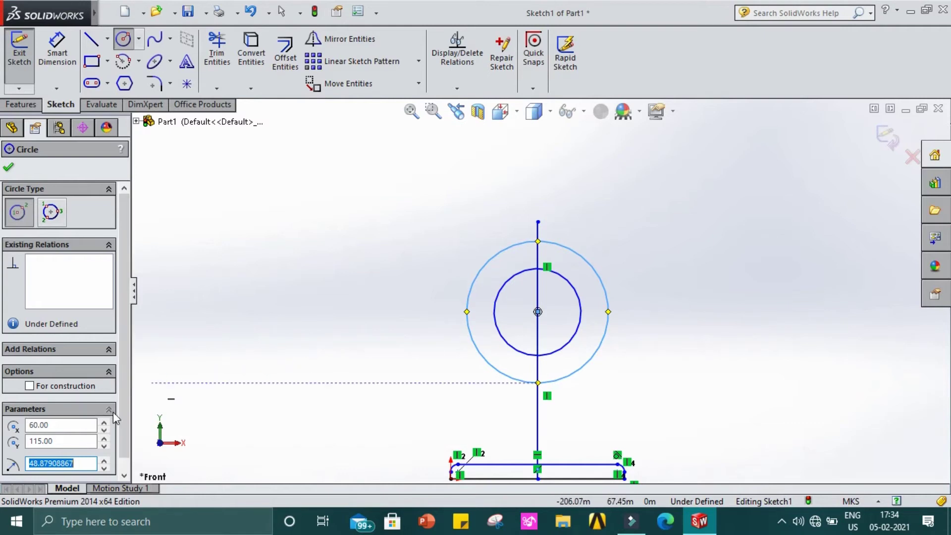
pyautogui.write('35')
pyautogui.press('Return')
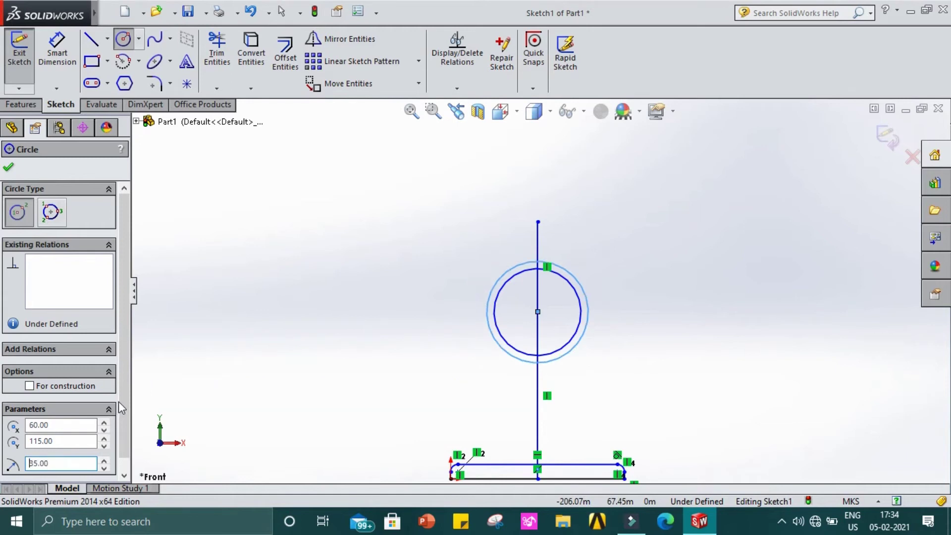
pyautogui.click(8, 167)
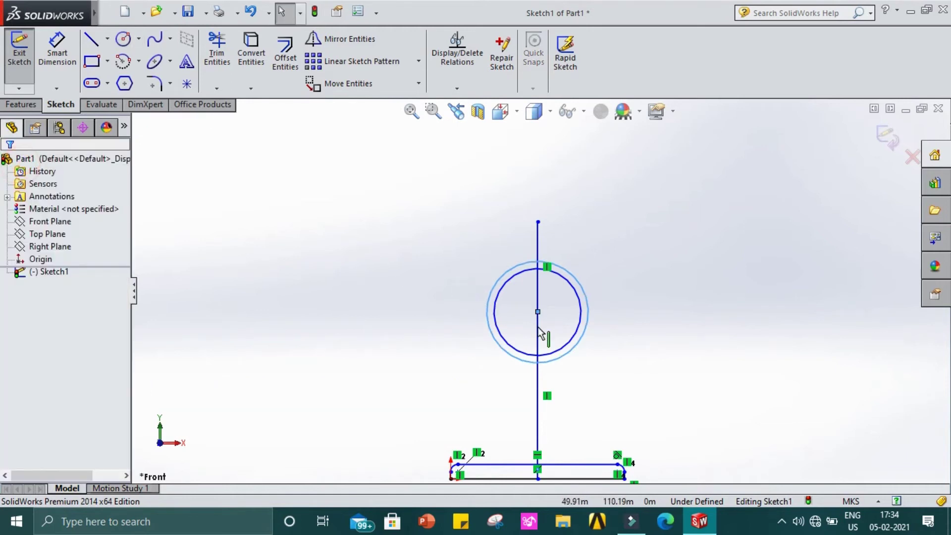
# - Draw a horizontal line from the circles' centre toward the positive X side and set its length to 20.50 m
pyautogui.scroll(-4, 540, 331)
pyautogui.scroll(-1, 531, 325)
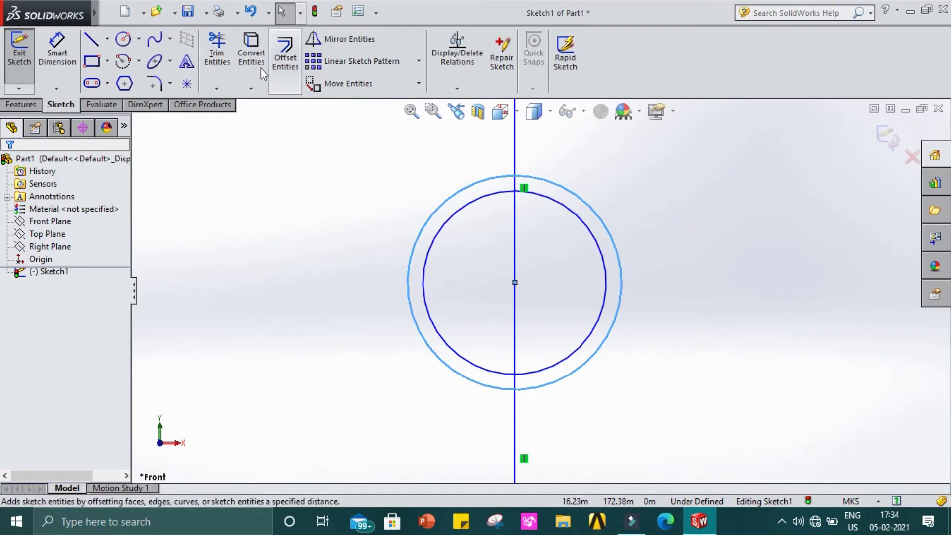
pyautogui.click(92, 43)
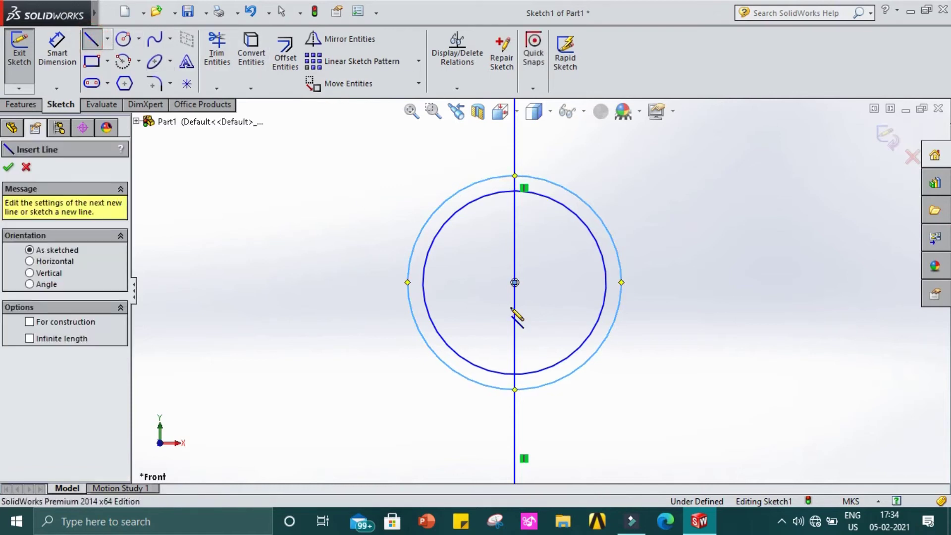
pyautogui.click(515, 282)
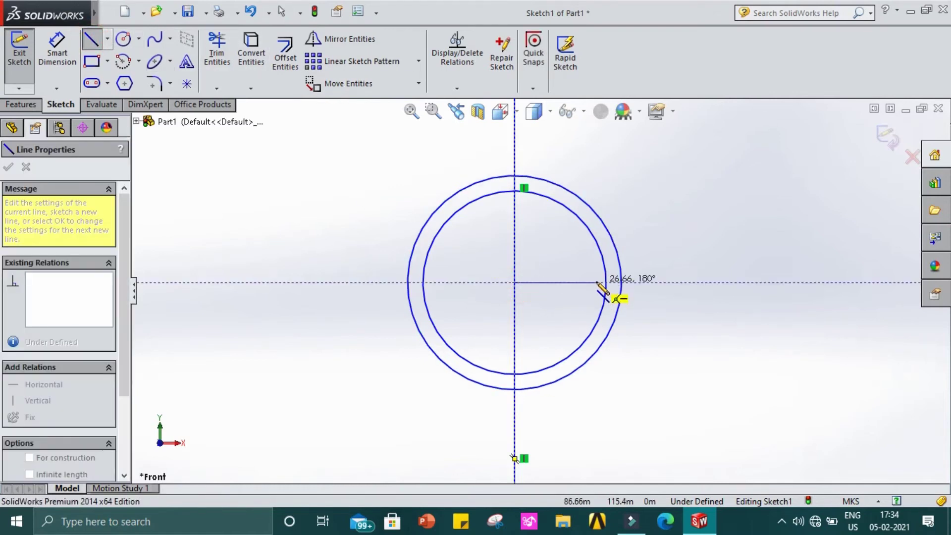
pyautogui.click(576, 282)
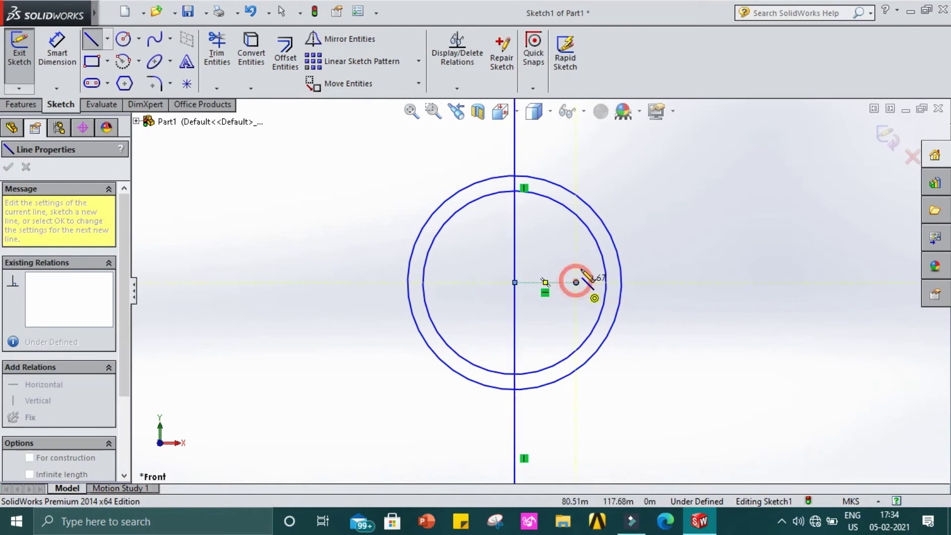
pyautogui.press('Escape')
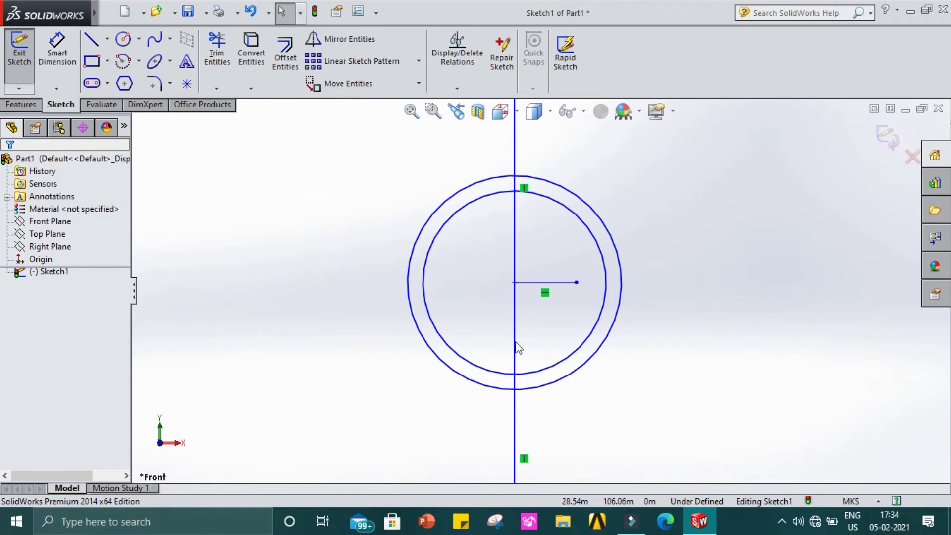
pyautogui.click(561, 284)
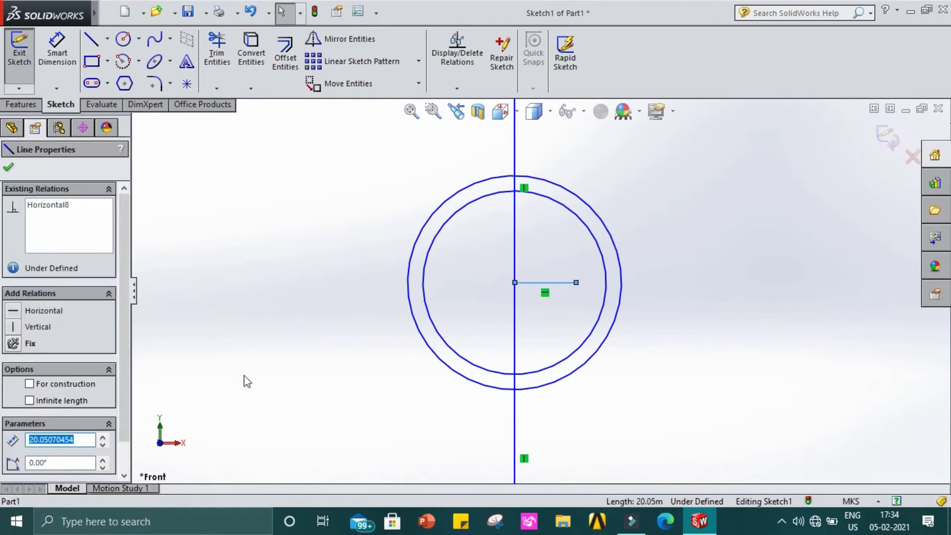
pyautogui.write('20.50')
pyautogui.click(8, 167)
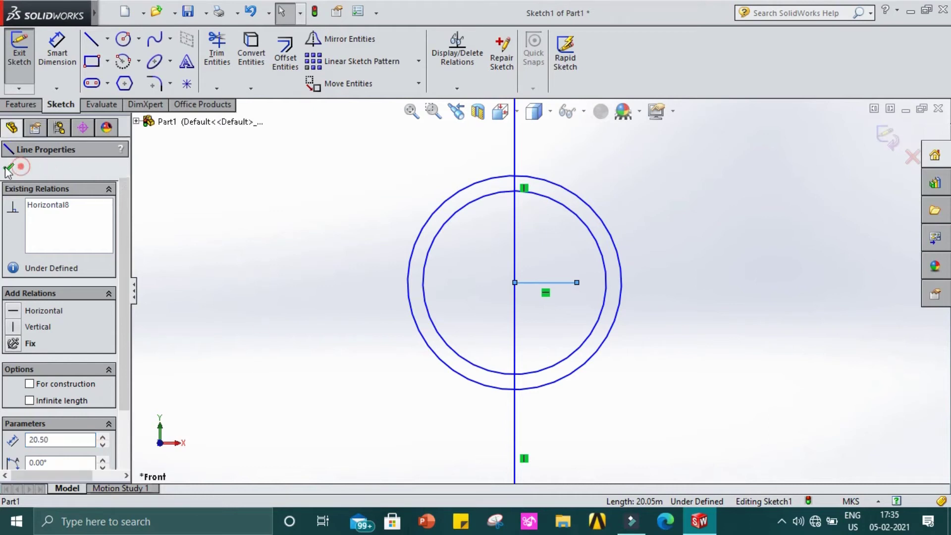
# - Draw a vertical line upward from the free end of the 20.50 m line, level with the top end of the 62 m line
pyautogui.scroll(5, 604, 434)
pyautogui.scroll(-3, 548, 213)
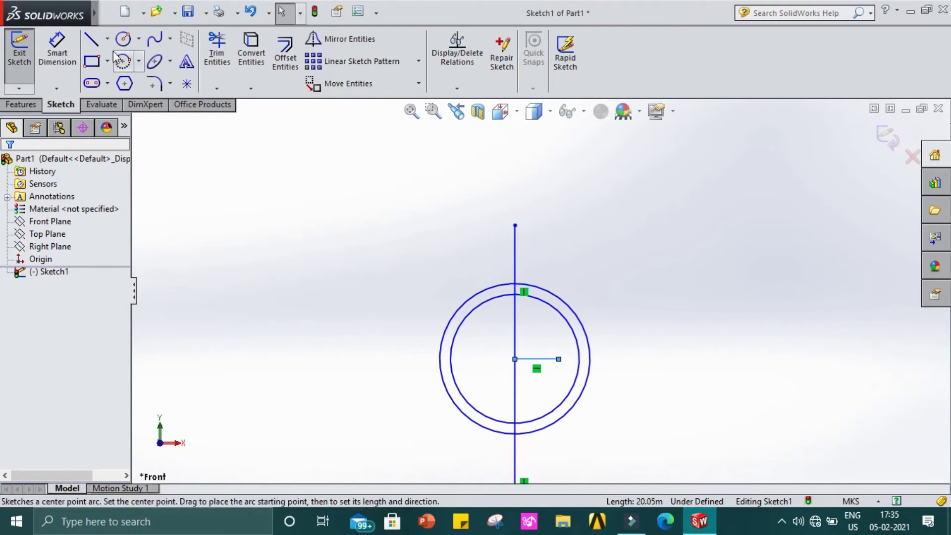
pyautogui.click(92, 38)
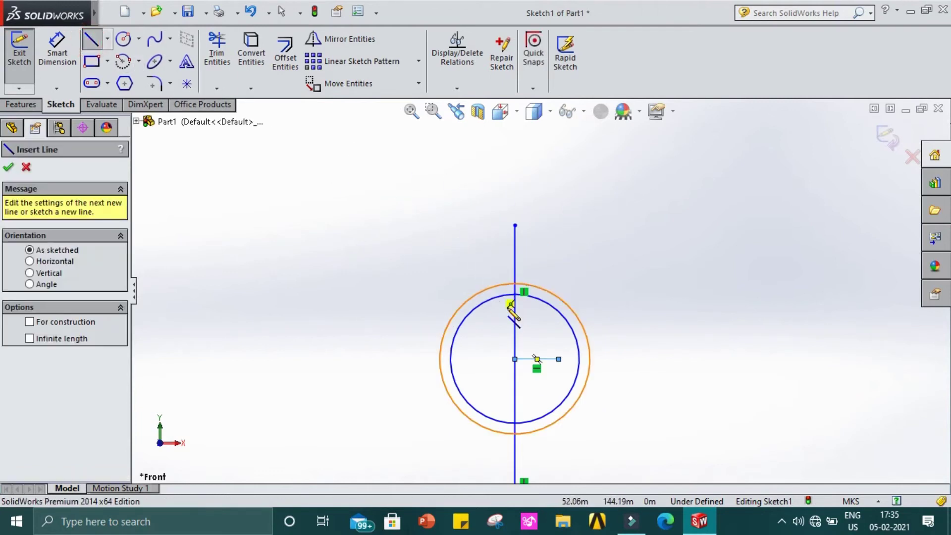
pyautogui.click(559, 359)
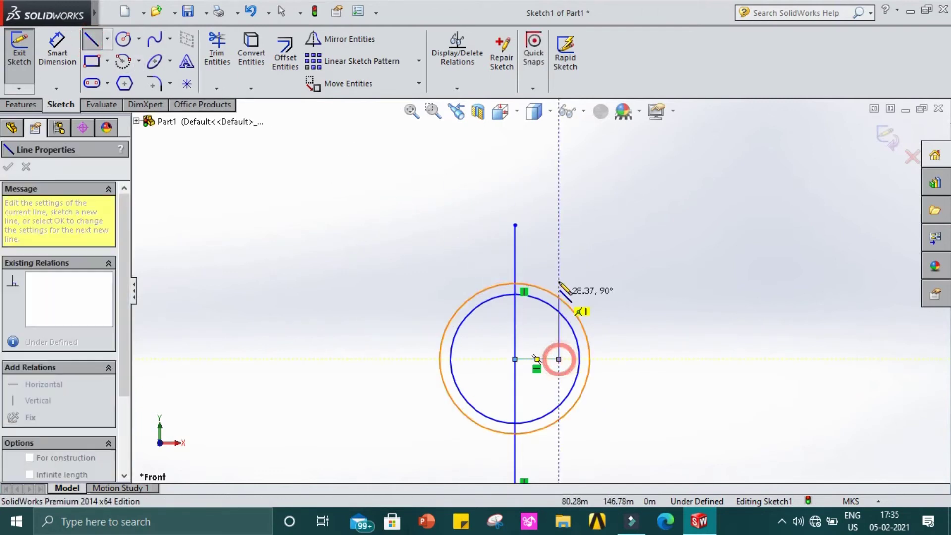
pyautogui.click(559, 226)
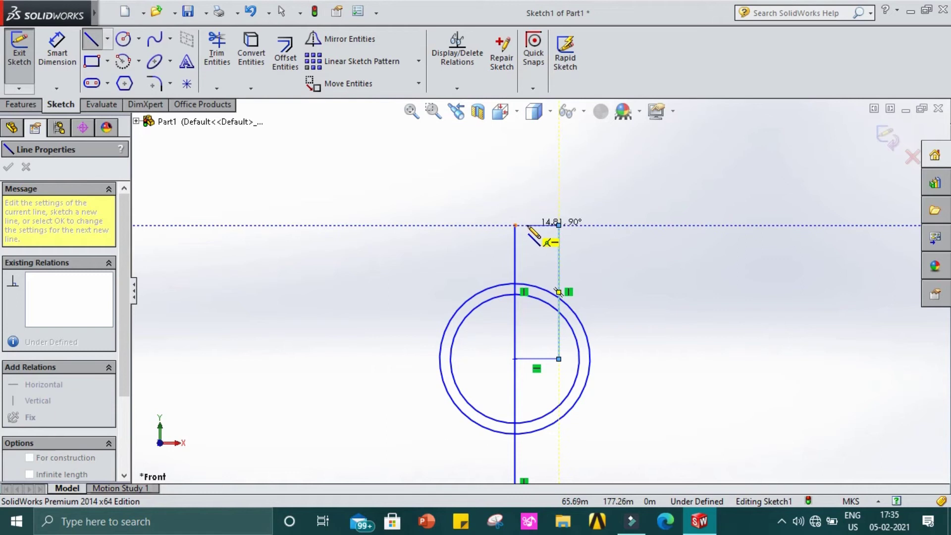
# - Draw a horizontal line from the new vertical line's top end back toward the 62 m line and set its length to 18 m
pyautogui.click(527, 226)
pyautogui.press('Escape')
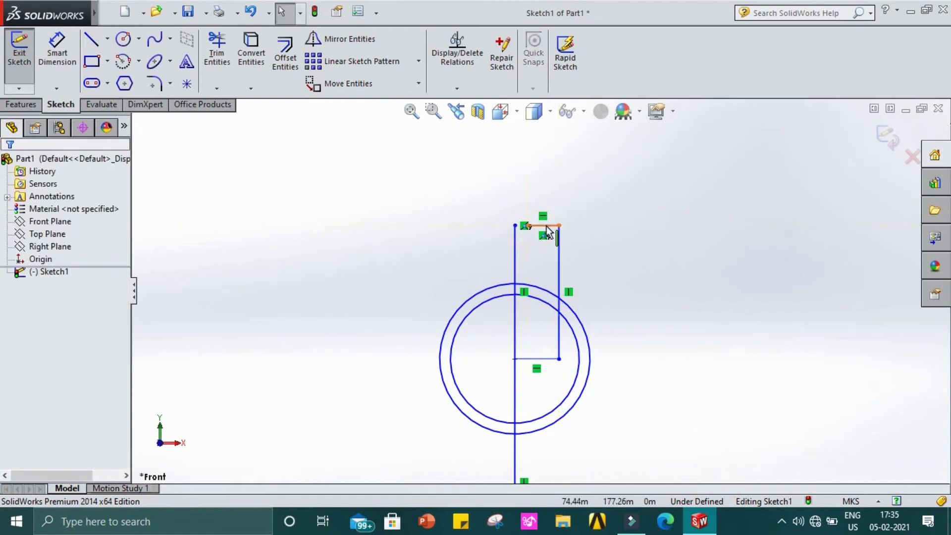
pyautogui.click(547, 227)
pyautogui.write('1')
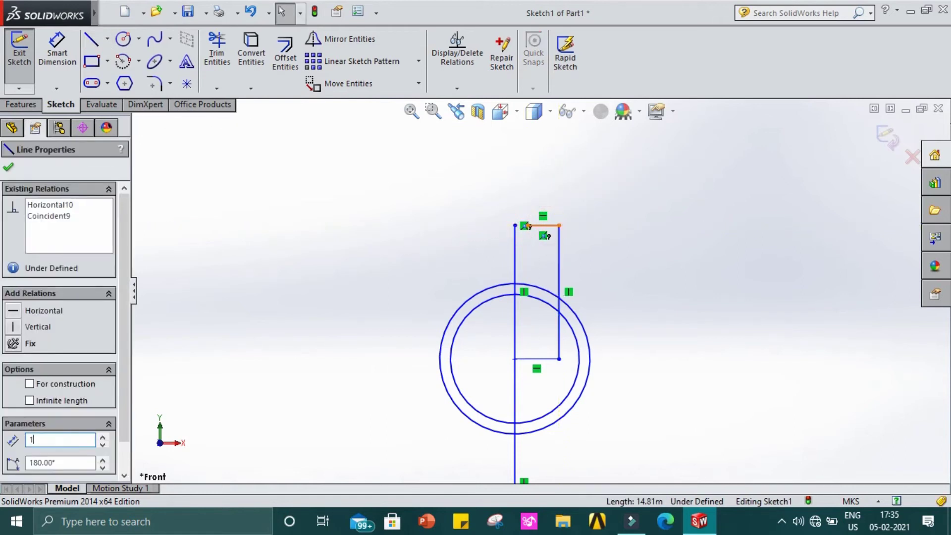
pyautogui.write('8')
pyautogui.press('Return')
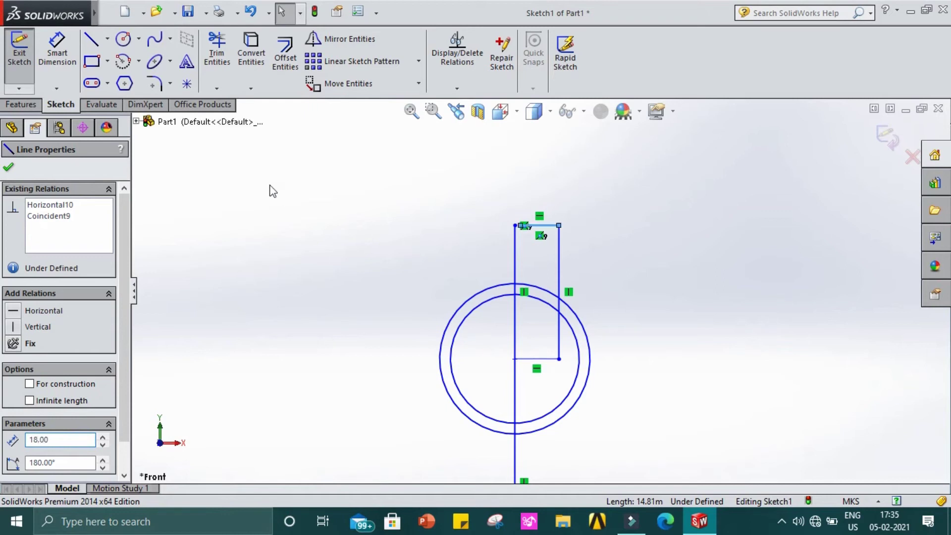
pyautogui.click(8, 168)
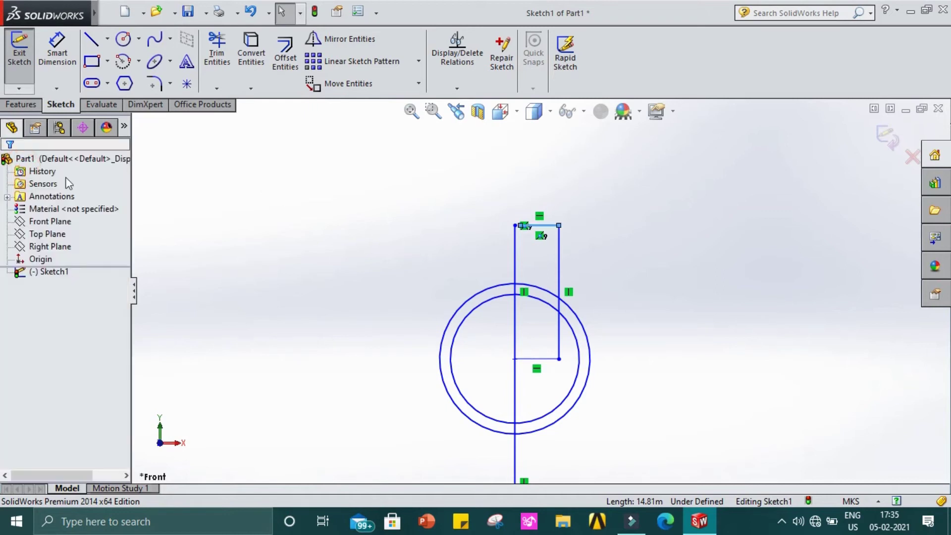
# - Draw a vertical line down from the inner end of the 18 m line, ending just inside the inner circle
pyautogui.scroll(-3, 546, 253)
pyautogui.scroll(-2, 546, 254)
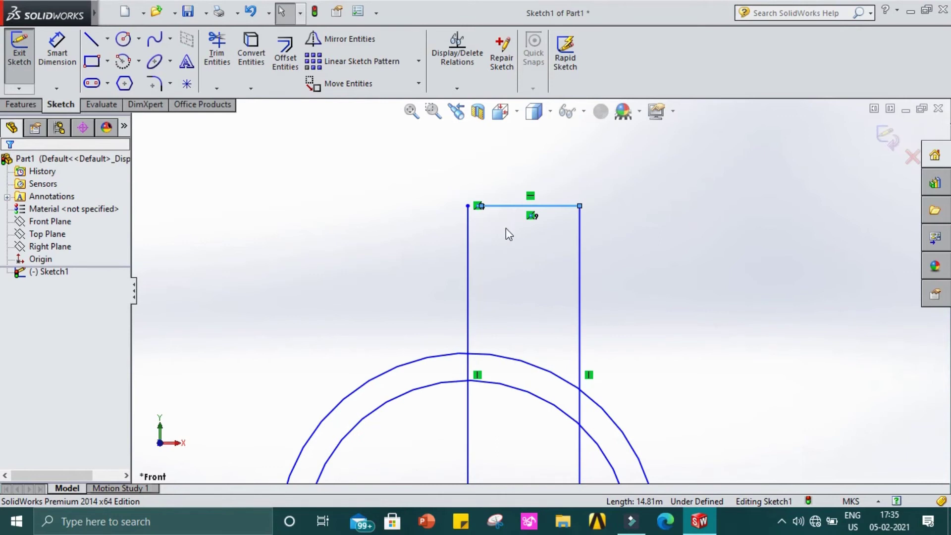
pyautogui.click(91, 39)
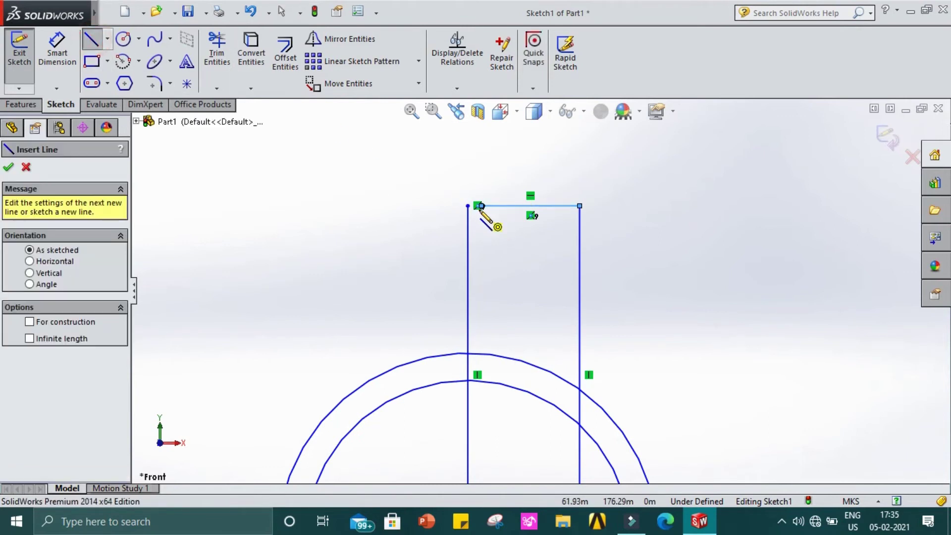
pyautogui.click(481, 206)
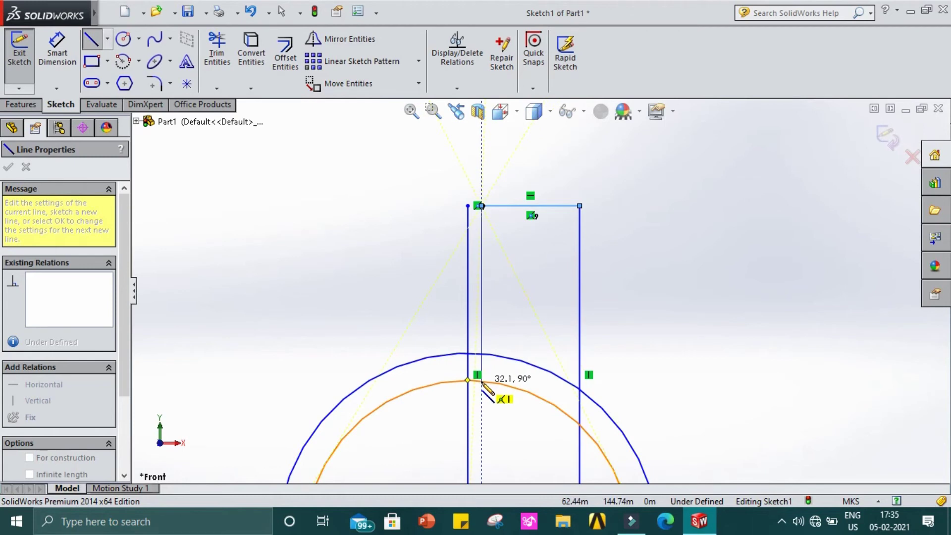
pyautogui.click(481, 405)
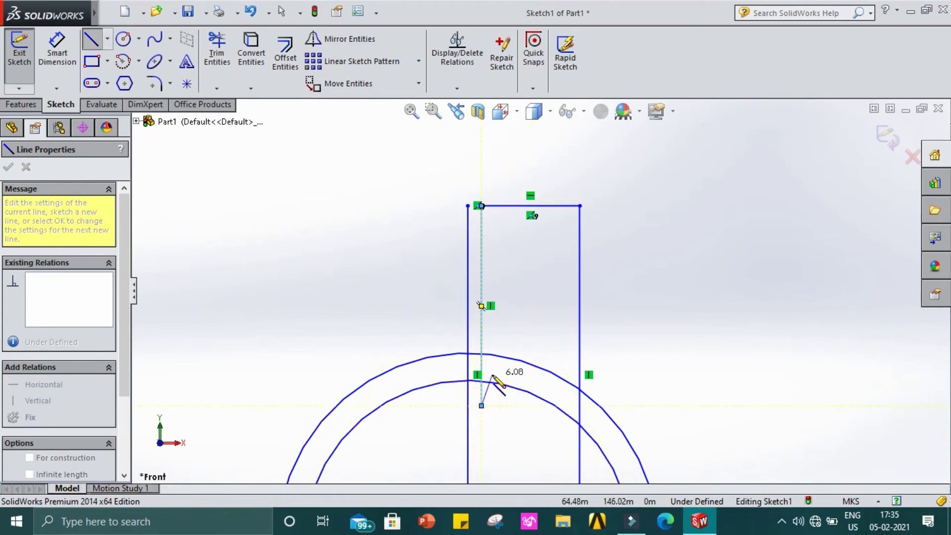
pyautogui.press('Escape')
# - Trim the outer circle between the centre line and the outer vertical line, and the short vertical line's tail inside the inner circle
pyautogui.click(217, 49)
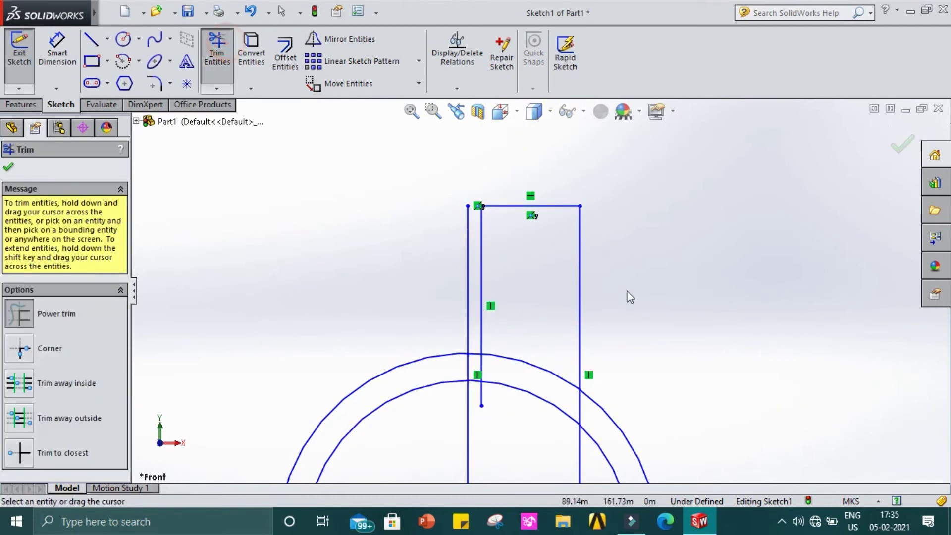
pyautogui.scroll(-3, 570, 381)
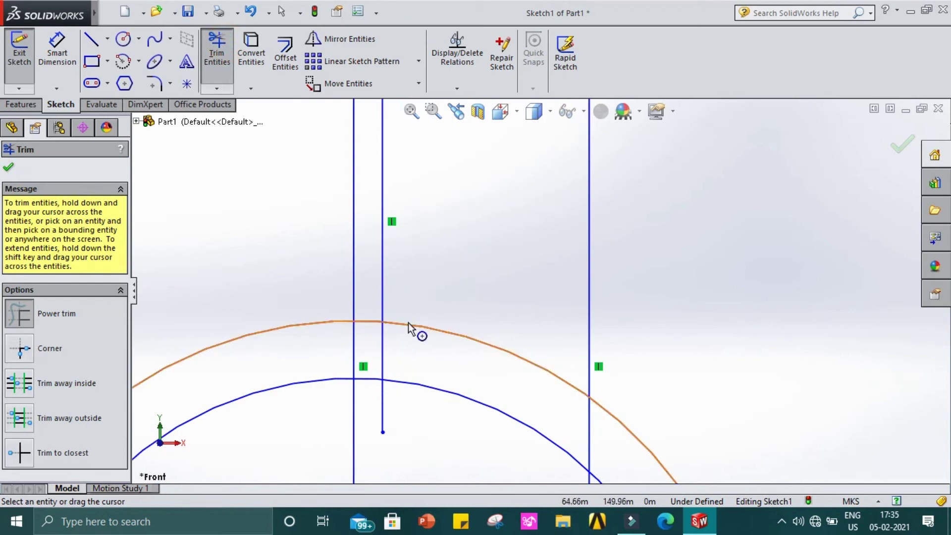
pyautogui.moveTo(415, 282); pyautogui.dragTo(428, 350)
pyautogui.moveTo(366, 298); pyautogui.dragTo(371, 337)
pyautogui.moveTo(373, 404); pyautogui.dragTo(383, 399)
pyautogui.scroll(5, 462, 386)
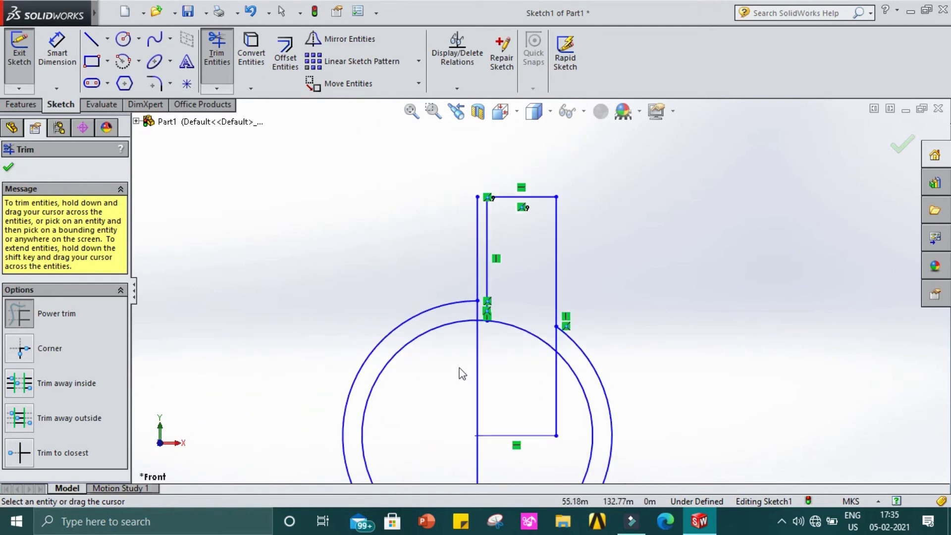
pyautogui.scroll(-1, 617, 370)
pyautogui.scroll(-1, 617, 370)
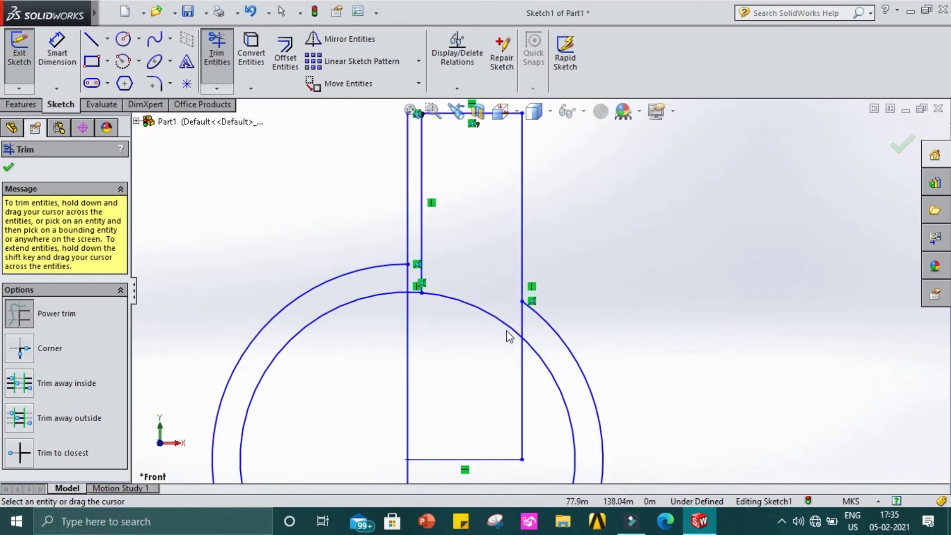
# - Trim the outer vertical line's portion below the outer circle and the 20.50 m horizontal line inside the circles, and finish trimming
pyautogui.moveTo(507, 305); pyautogui.dragTo(537, 330)
pyautogui.moveTo(481, 374); pyautogui.dragTo(521, 384)
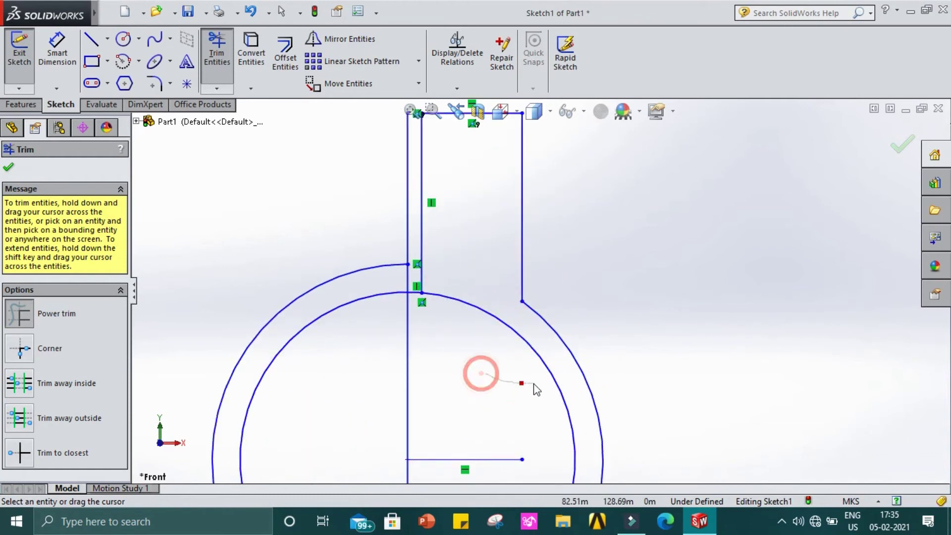
pyautogui.moveTo(485, 423); pyautogui.dragTo(487, 464)
pyautogui.scroll(4, 491, 452)
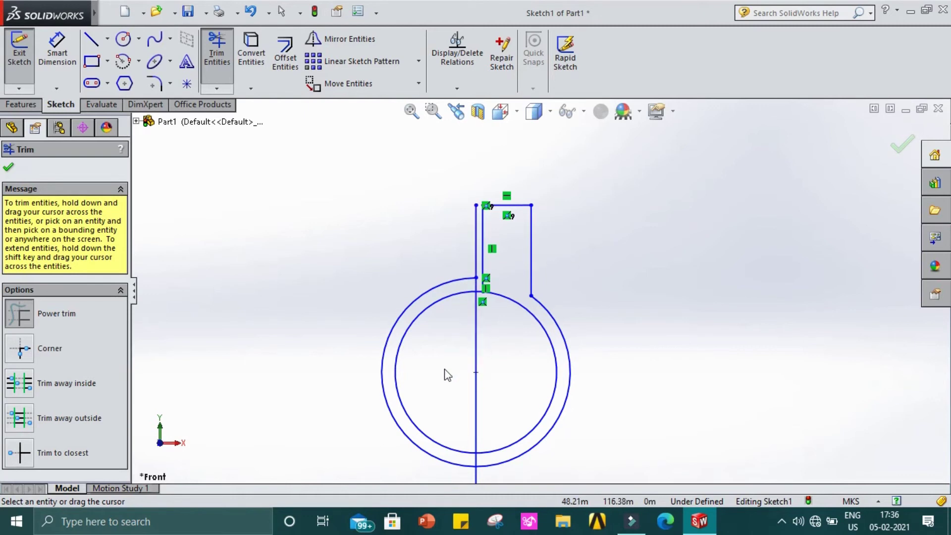
pyautogui.scroll(-3, 468, 353)
pyautogui.scroll(3, 476, 205)
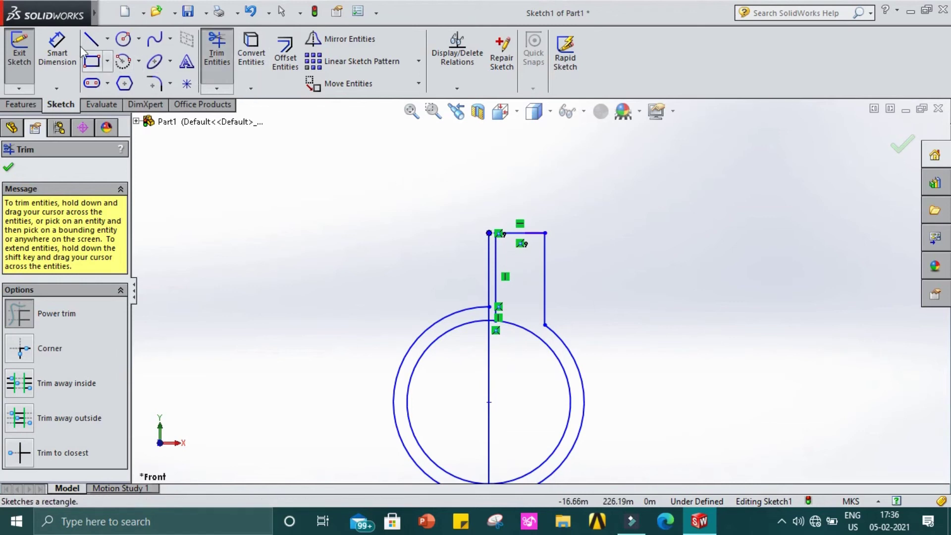
pyautogui.click(8, 167)
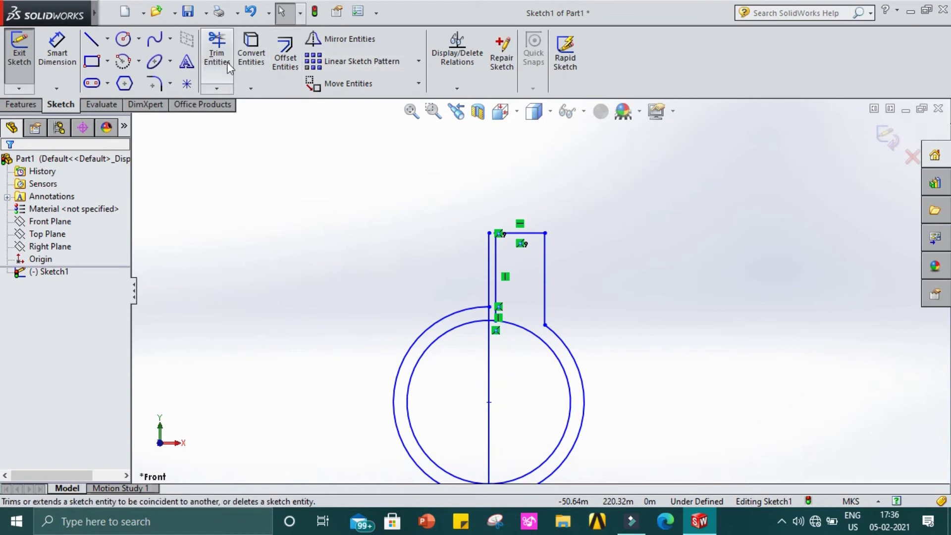
# - Mirror the 18 m horizontal neck line and its two adjoining vertical lines about the vertical centre line, keeping the originals
pyautogui.click(358, 40)
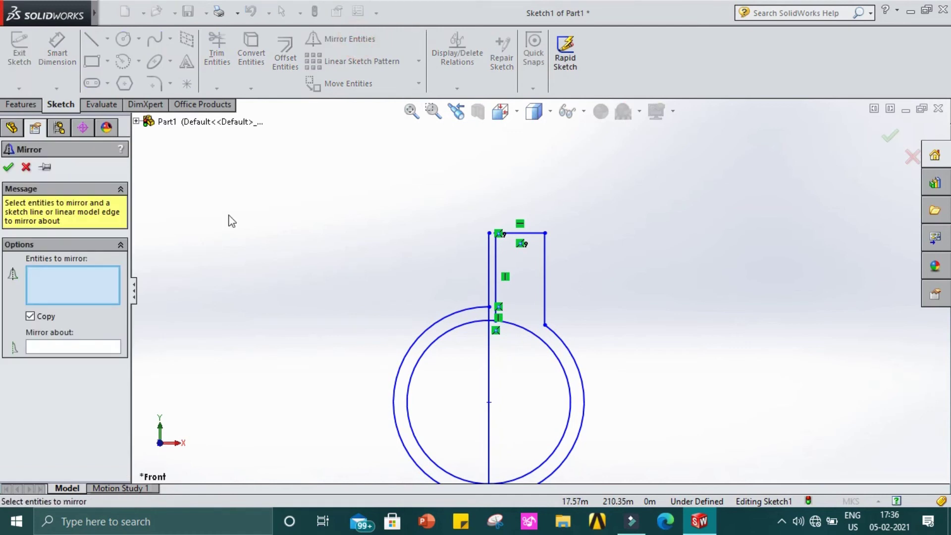
pyautogui.click(525, 233)
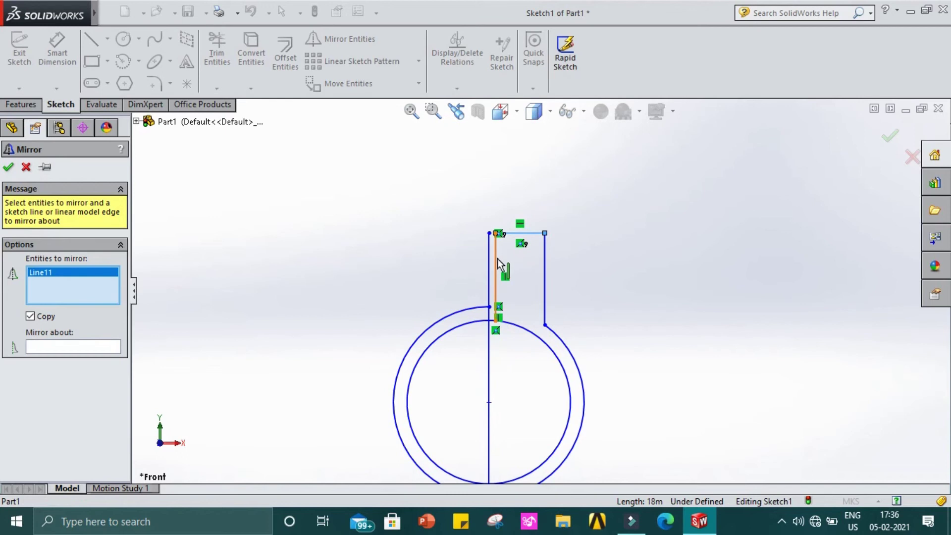
pyautogui.click(496, 259)
pyautogui.click(543, 271)
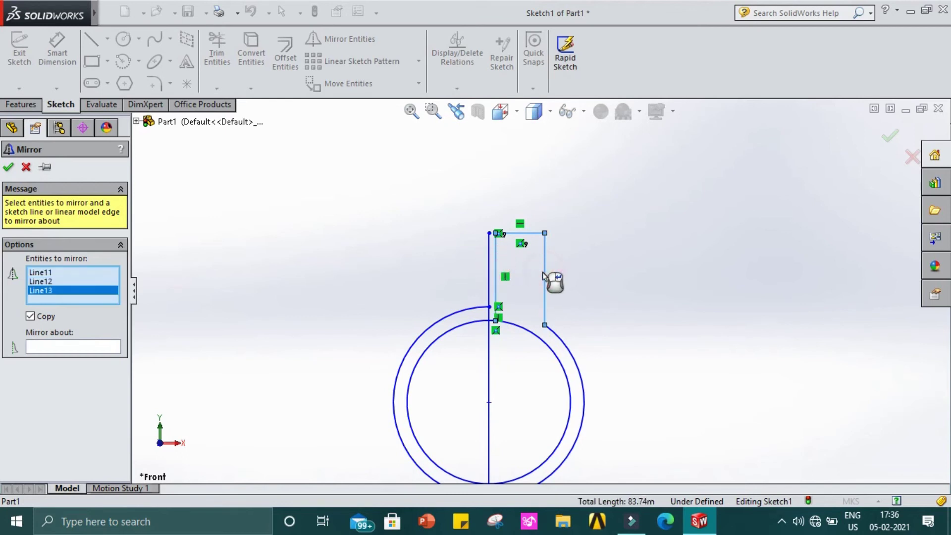
pyautogui.click(100, 347)
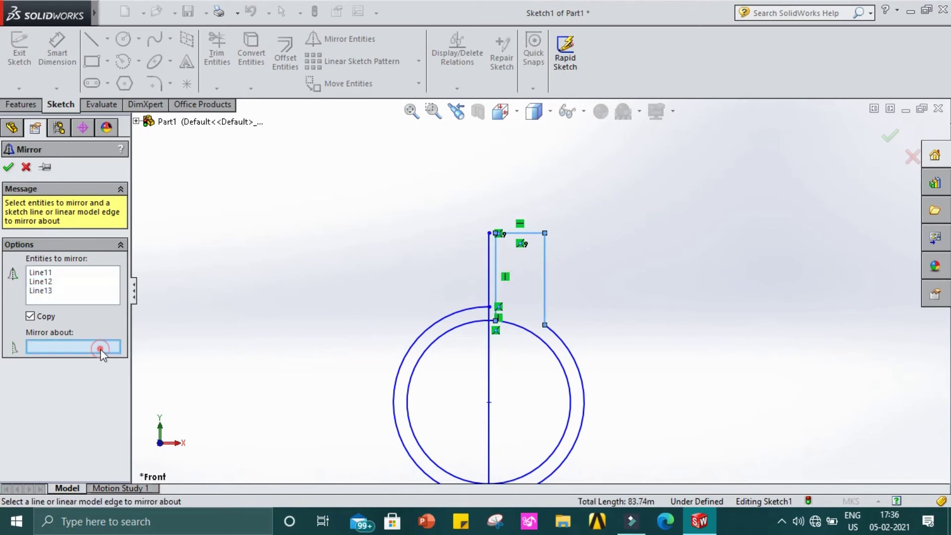
pyautogui.click(490, 353)
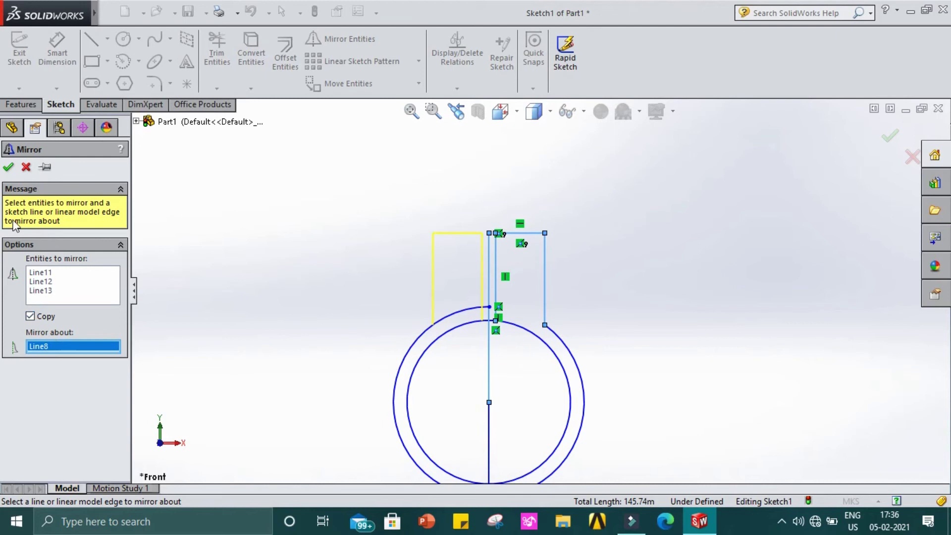
pyautogui.click(9, 168)
pyautogui.click(345, 302)
# - Trim the outer circle's remaining arc between the mirrored neck's outer vertical line and the centre line
pyautogui.scroll(3, 475, 317)
pyautogui.click(444, 303)
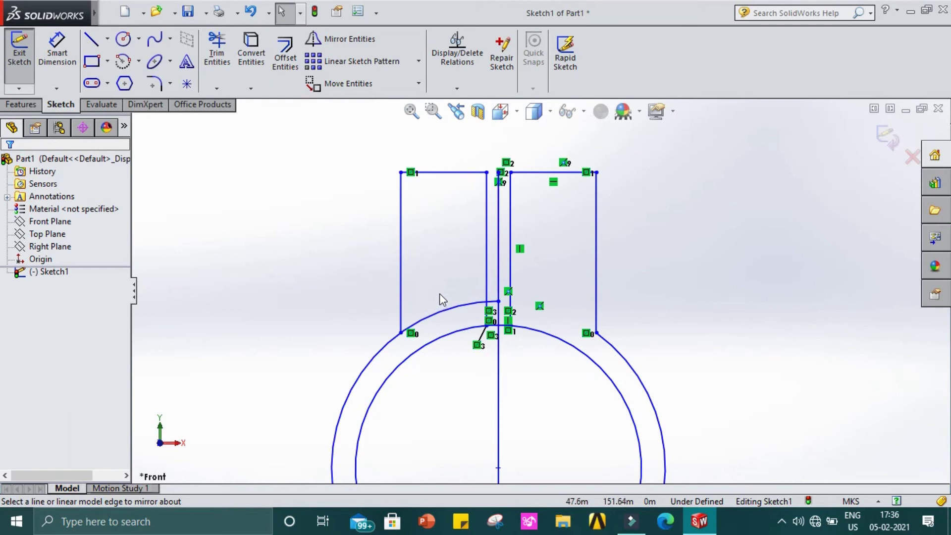
pyautogui.scroll(5, 503, 307)
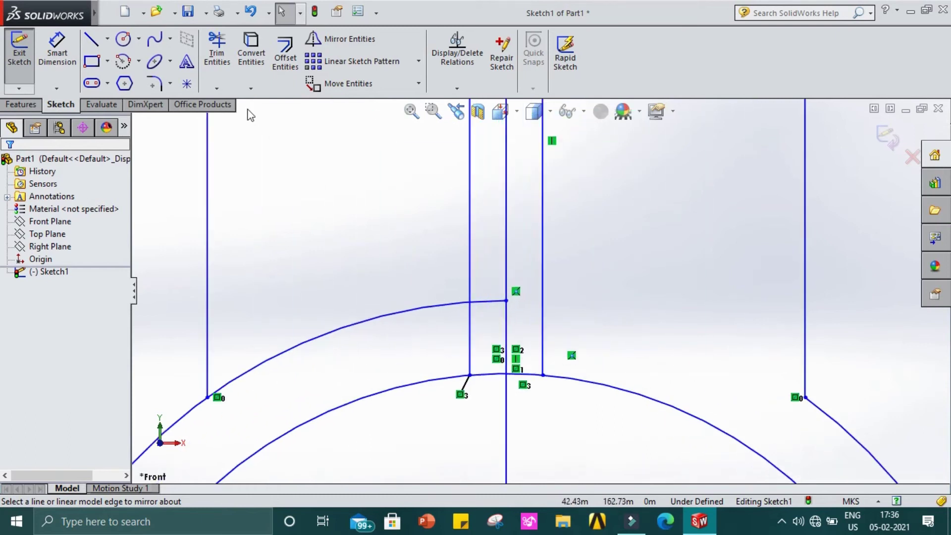
pyautogui.click(217, 54)
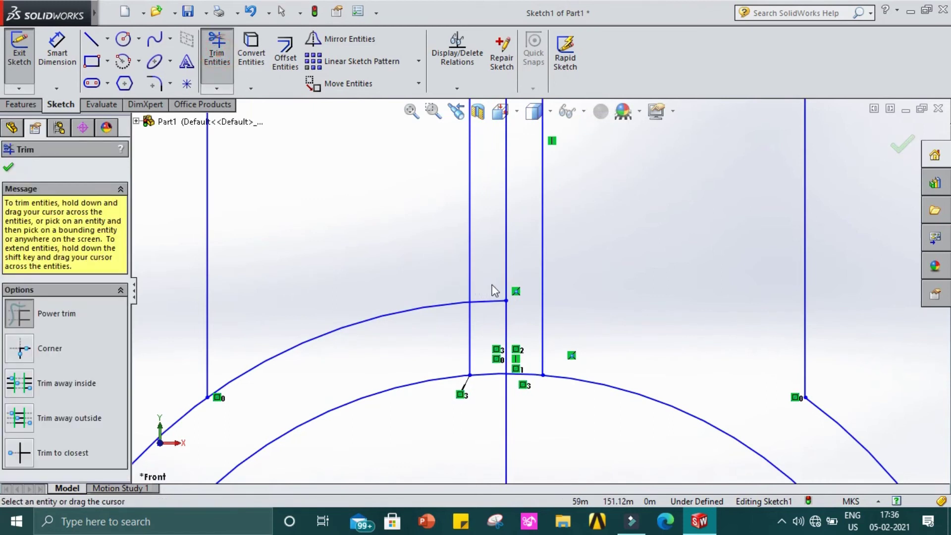
pyautogui.click(490, 299)
pyautogui.moveTo(337, 341); pyautogui.dragTo(340, 346)
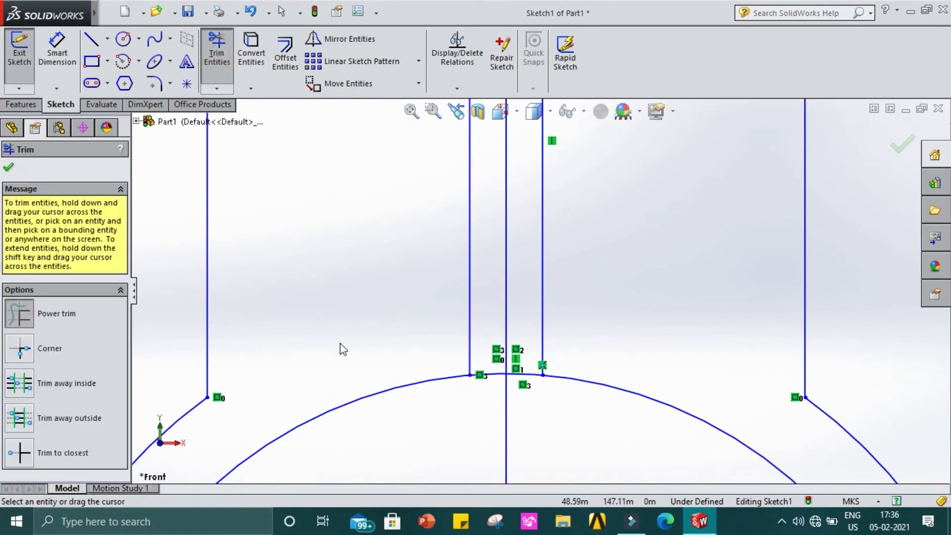
# - Trim the centre line above the circles' centre and the inner circle's short arc between the two inner neck lines
pyautogui.scroll(-5, 346, 344)
pyautogui.scroll(-3, 518, 250)
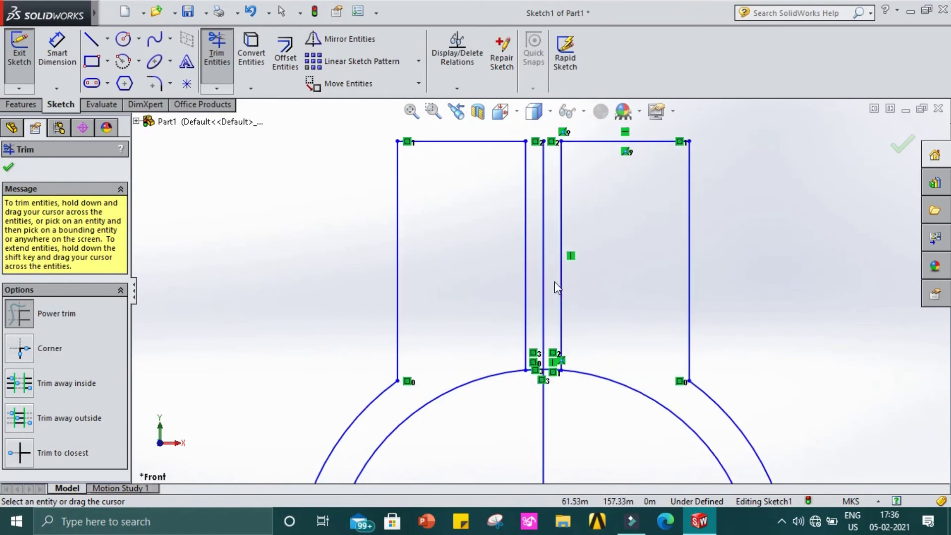
pyautogui.moveTo(535, 242); pyautogui.dragTo(555, 257)
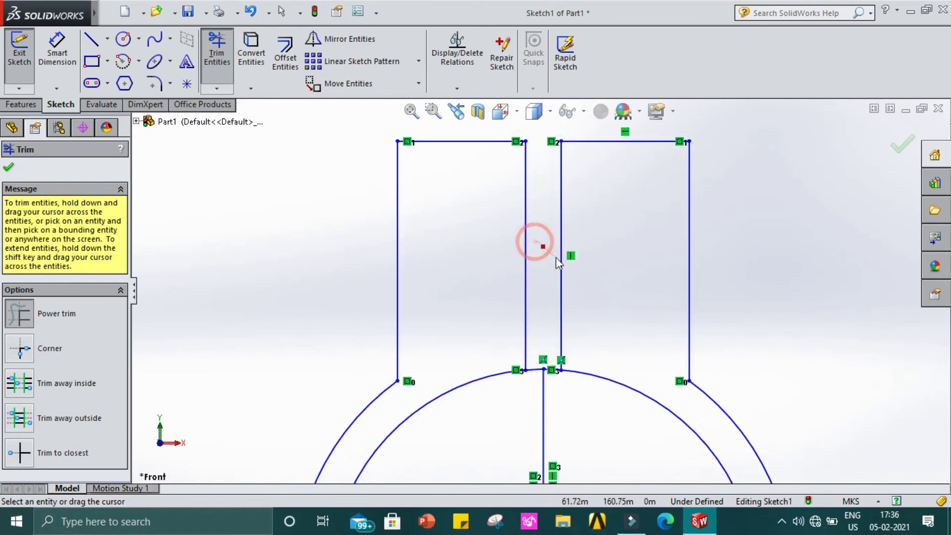
pyautogui.scroll(-2, 545, 347)
pyautogui.scroll(-1, 547, 381)
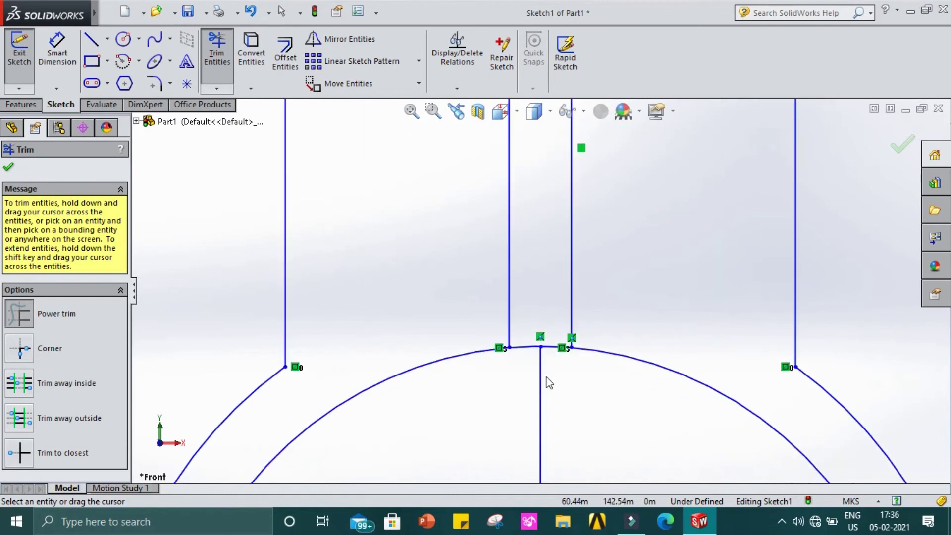
pyautogui.scroll(1, 547, 379)
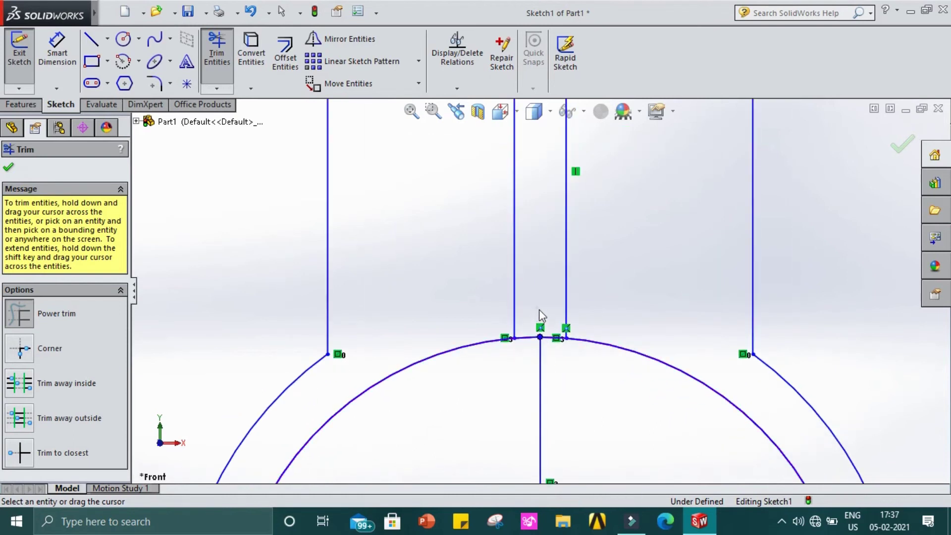
pyautogui.moveTo(541, 372); pyautogui.dragTo(530, 351)
pyautogui.scroll(5, 555, 394)
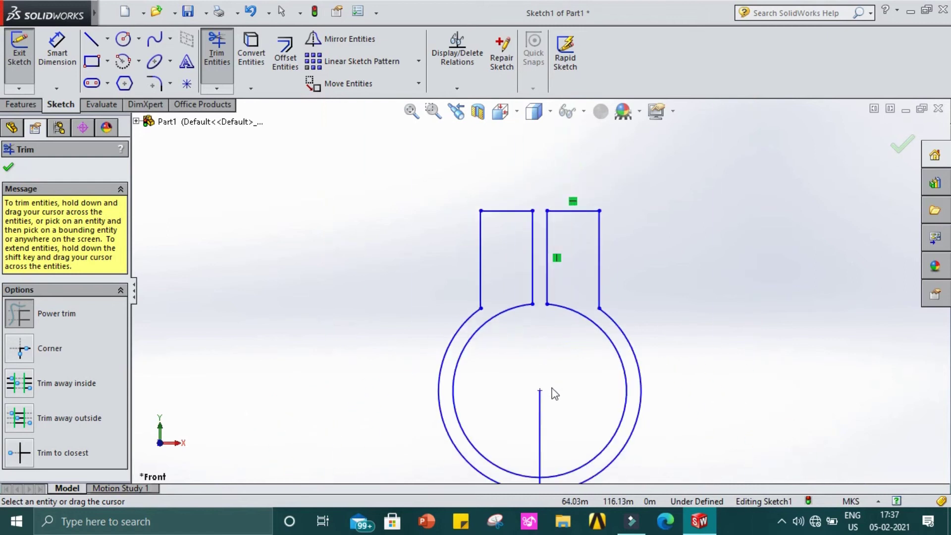
# - Draw a horizontal line rightward from the centre line between the circles and the base, and set its length to 20 m
pyautogui.scroll(3, 555, 394)
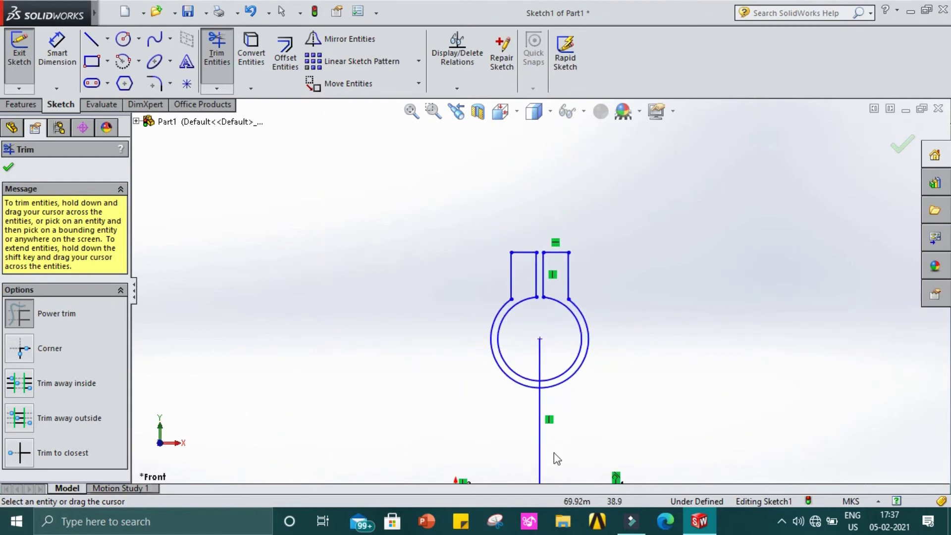
pyautogui.scroll(2, 544, 448)
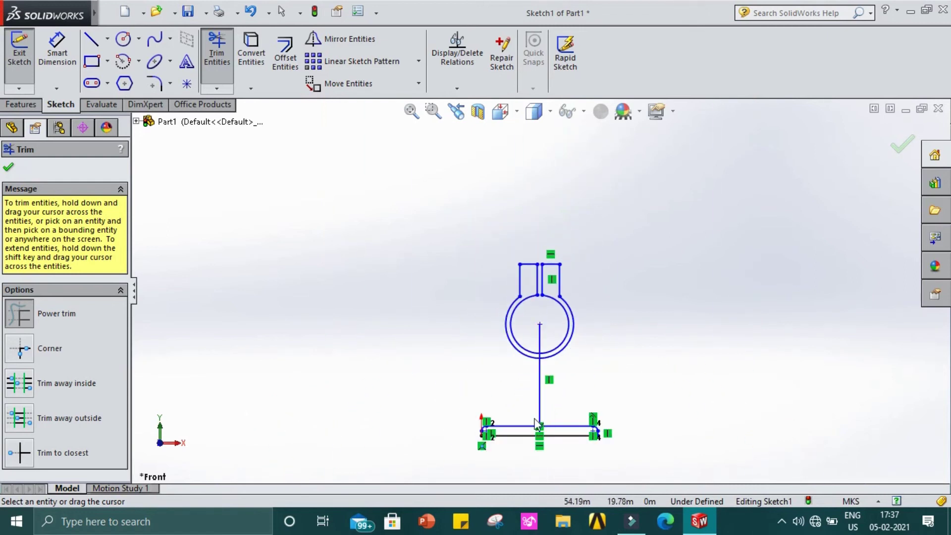
pyautogui.scroll(-3, 535, 421)
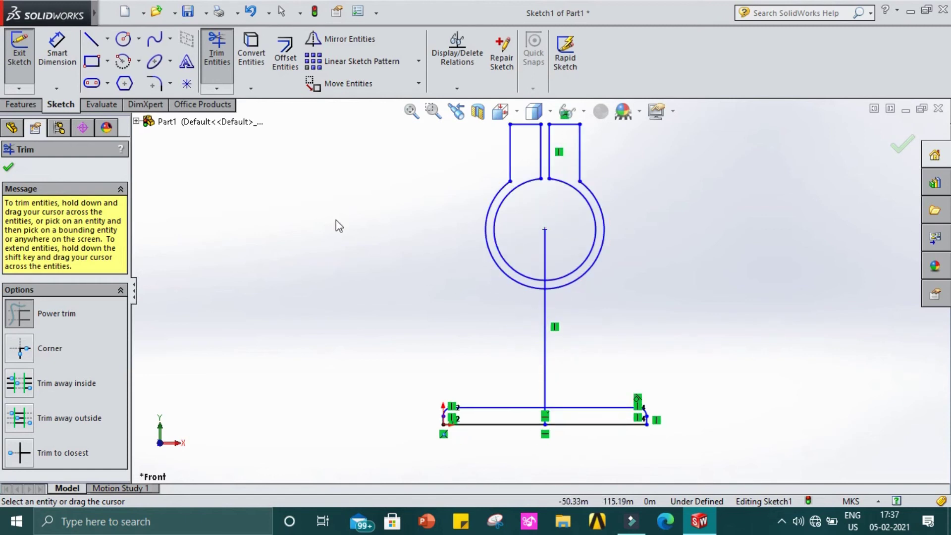
pyautogui.click(93, 47)
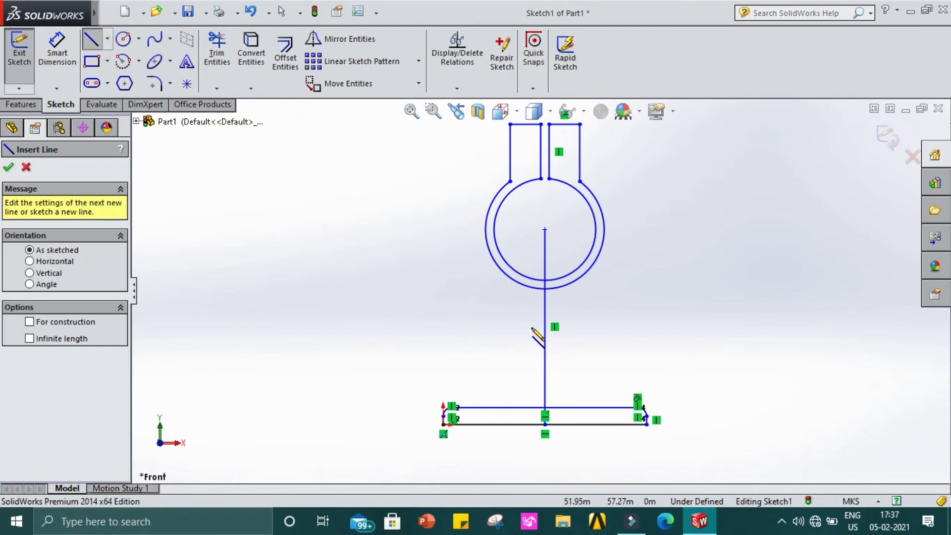
pyautogui.click(544, 327)
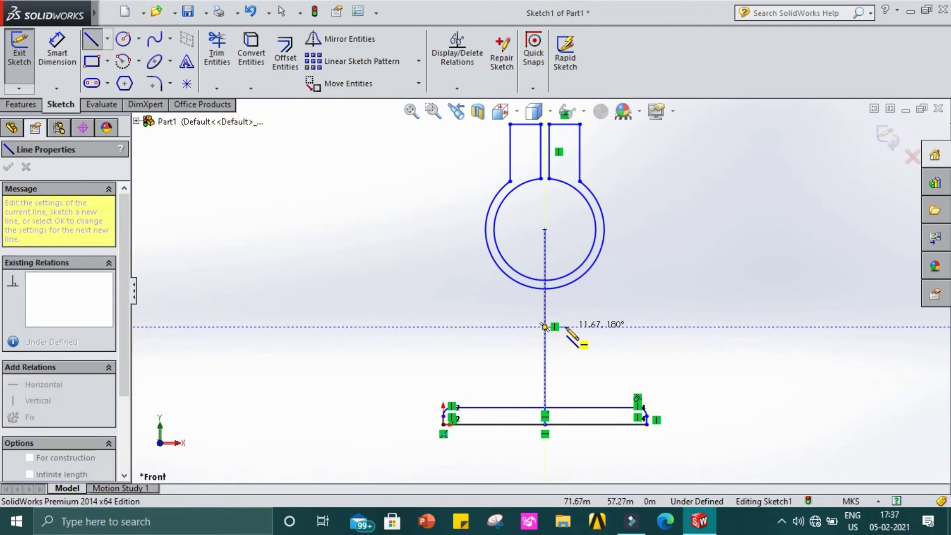
pyautogui.click(579, 327)
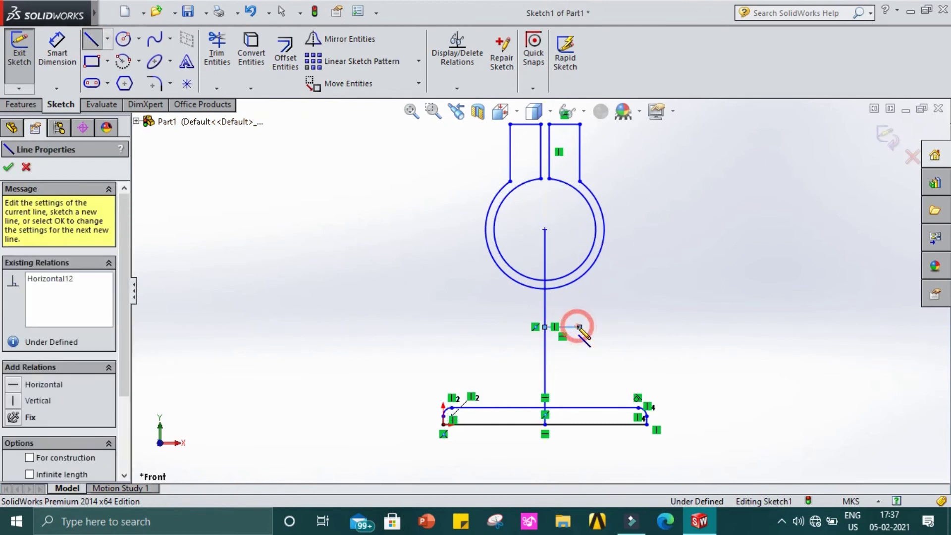
pyautogui.press('Escape')
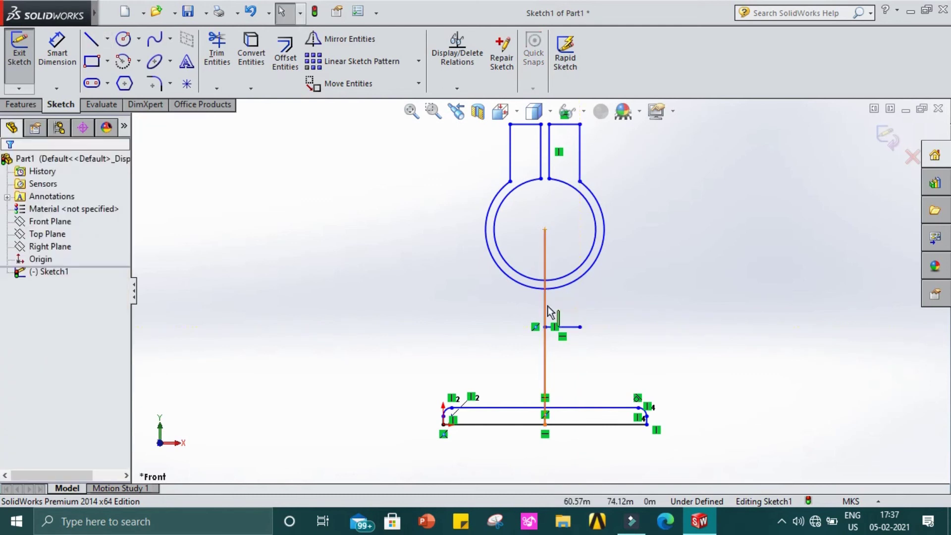
pyautogui.click(568, 327)
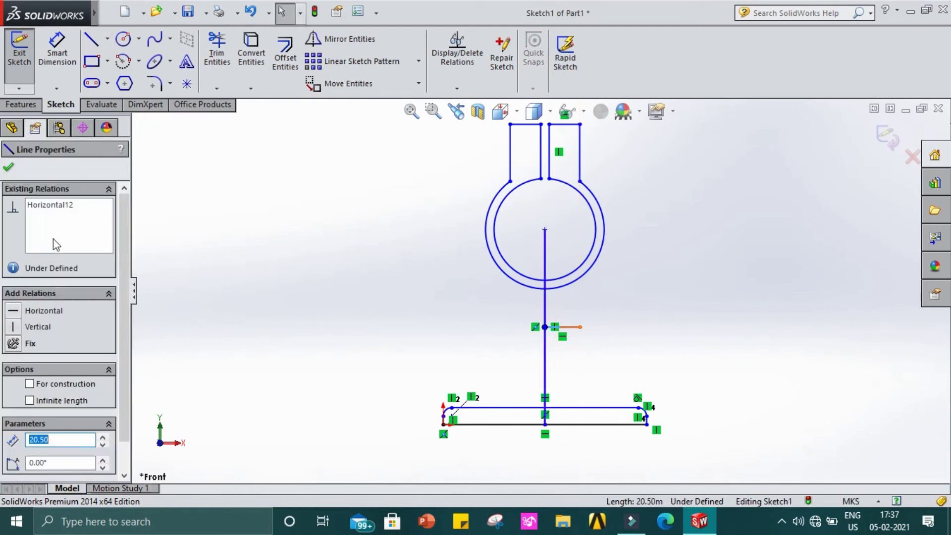
pyautogui.write('20')
pyautogui.press('Return')
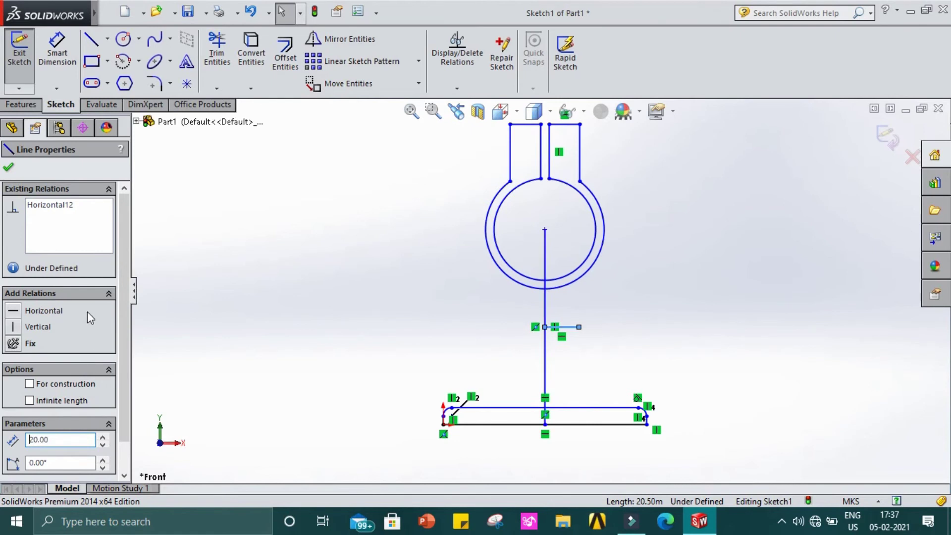
pyautogui.click(9, 168)
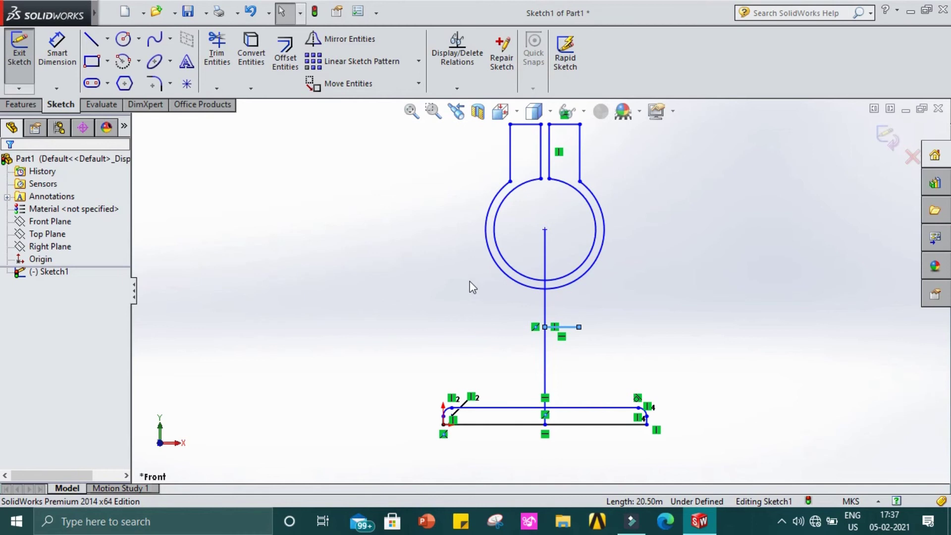
# - Draw a vertical line upward from the free end of the 20 m line, ending inside the inner circle
pyautogui.click(92, 38)
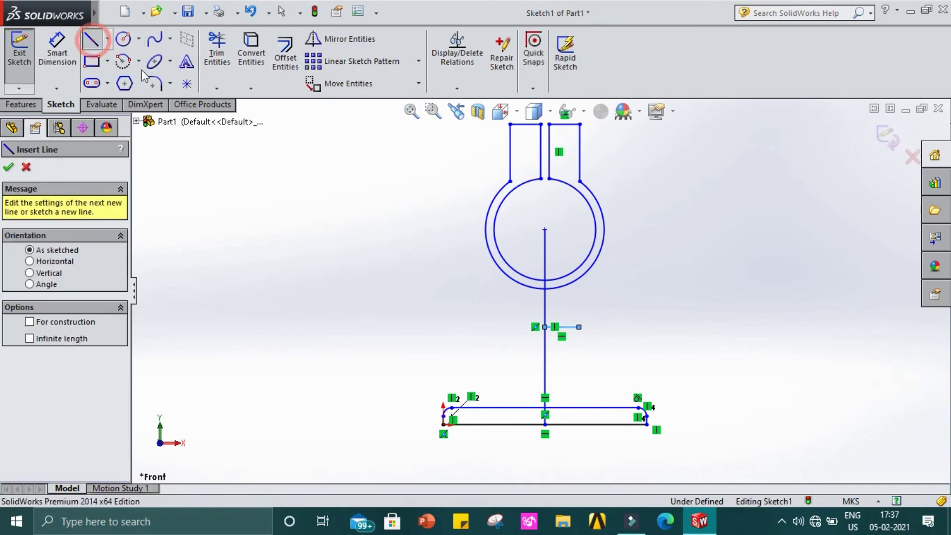
pyautogui.click(579, 327)
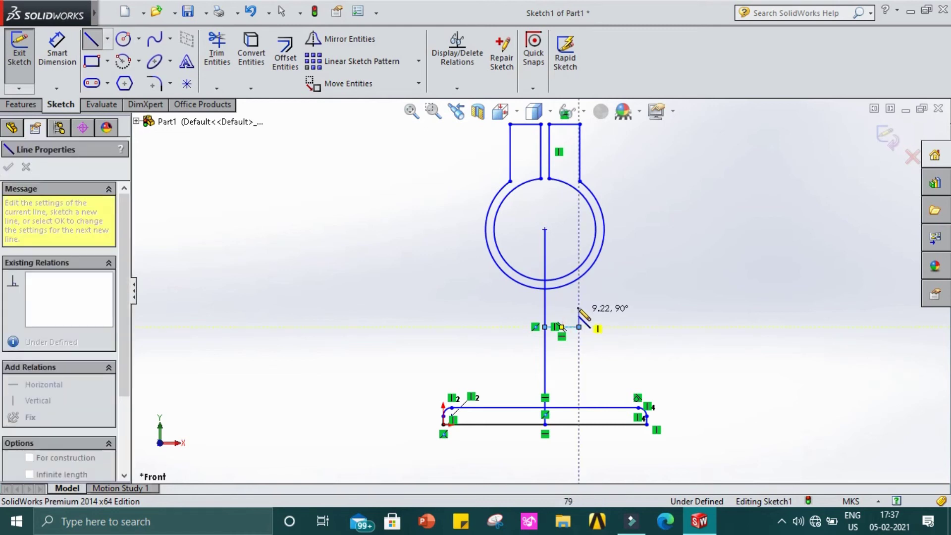
pyautogui.scroll(-4, 579, 282)
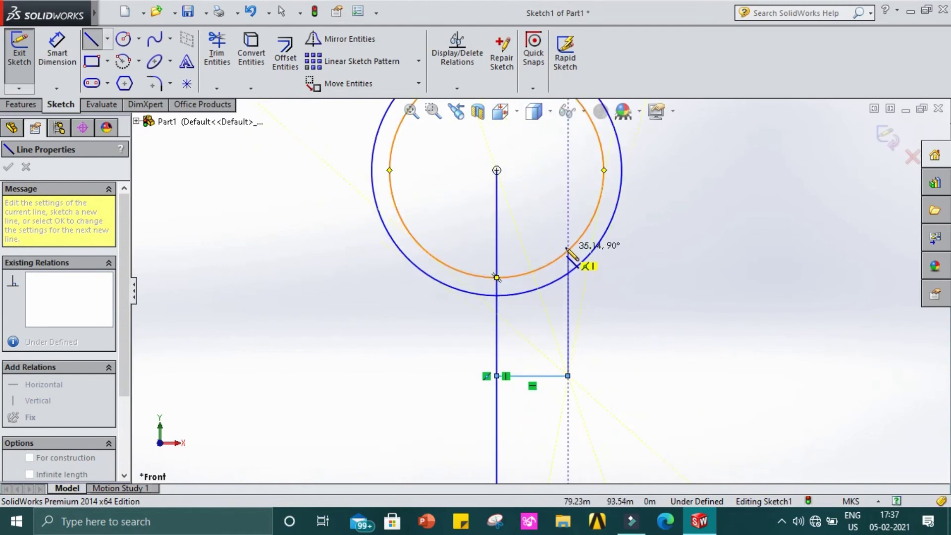
pyautogui.click(567, 230)
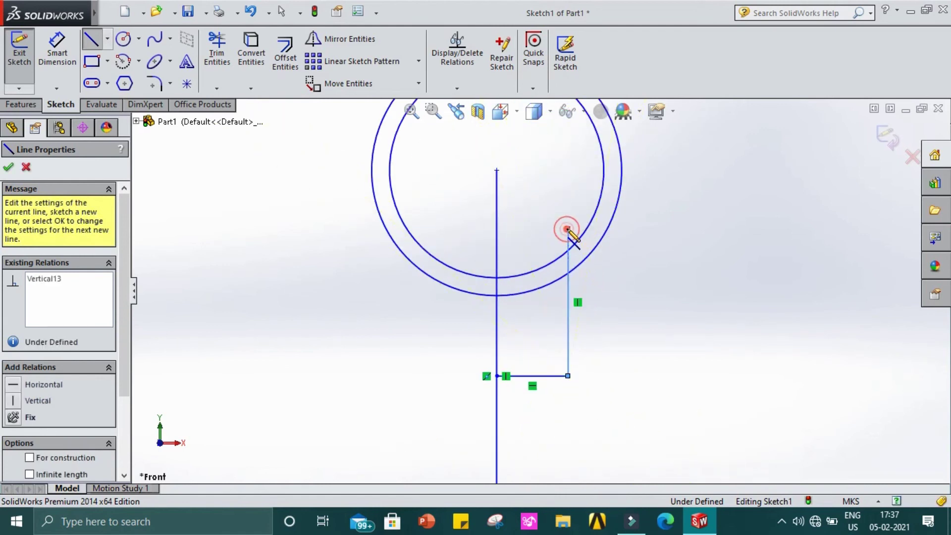
pyautogui.press('Escape')
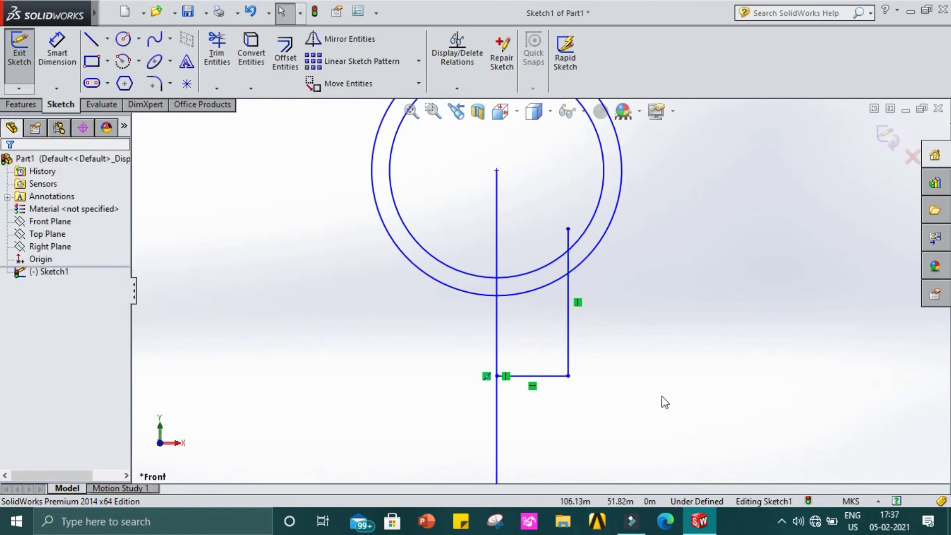
# - Draw a vertical line downward from the free end of the 20 m line, ending inside the base
pyautogui.press('f')
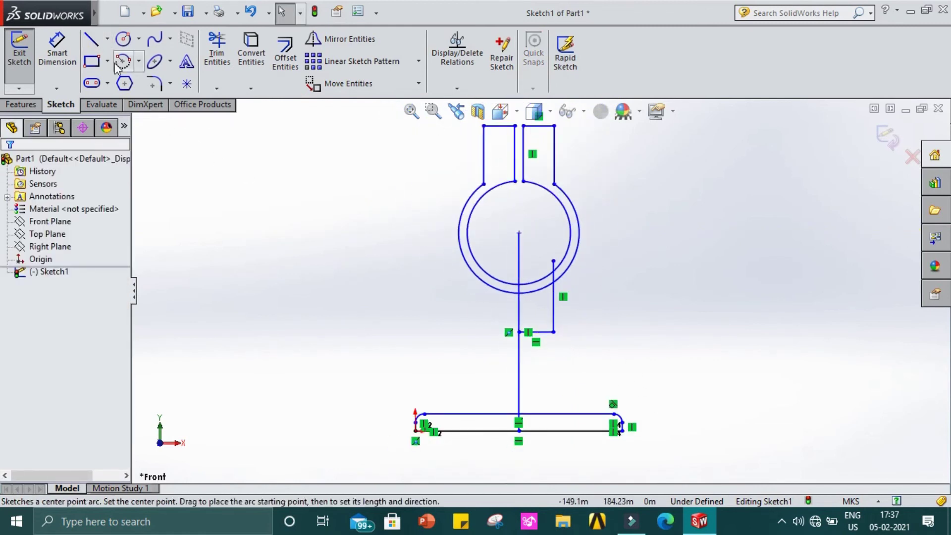
pyautogui.click(92, 40)
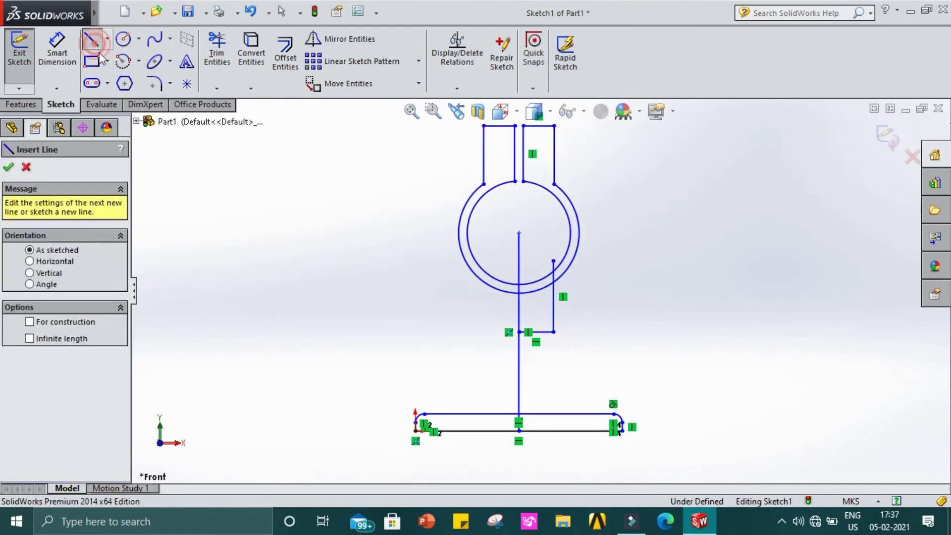
pyautogui.click(554, 332)
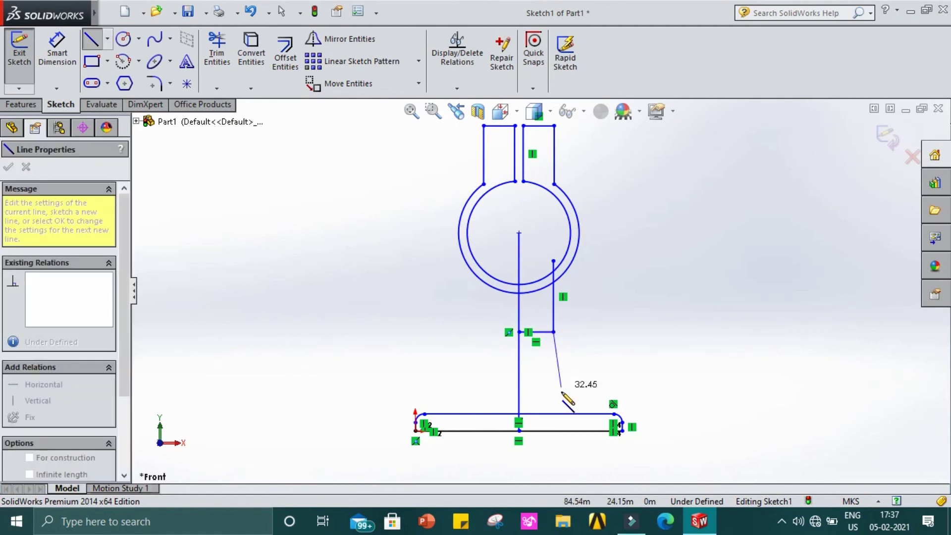
pyautogui.click(554, 422)
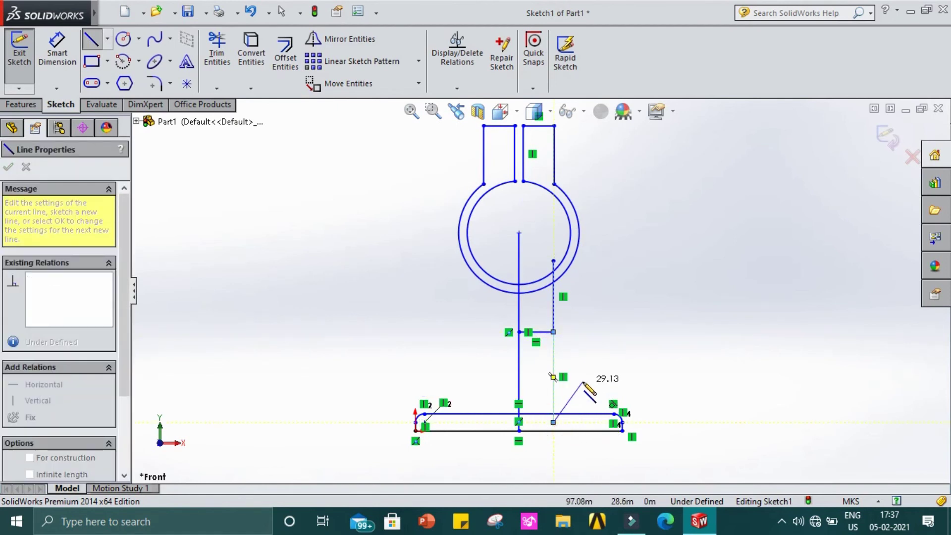
pyautogui.press('Escape')
# - Trim the new vertical line's portions inside the outer circle, and trim away the 20 m horizontal line
pyautogui.scroll(-2, 588, 381)
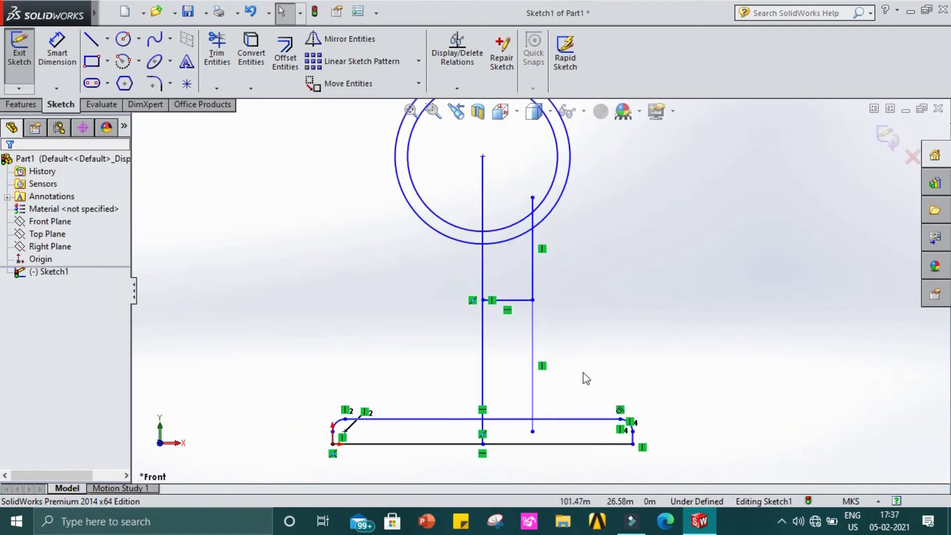
pyautogui.click(215, 55)
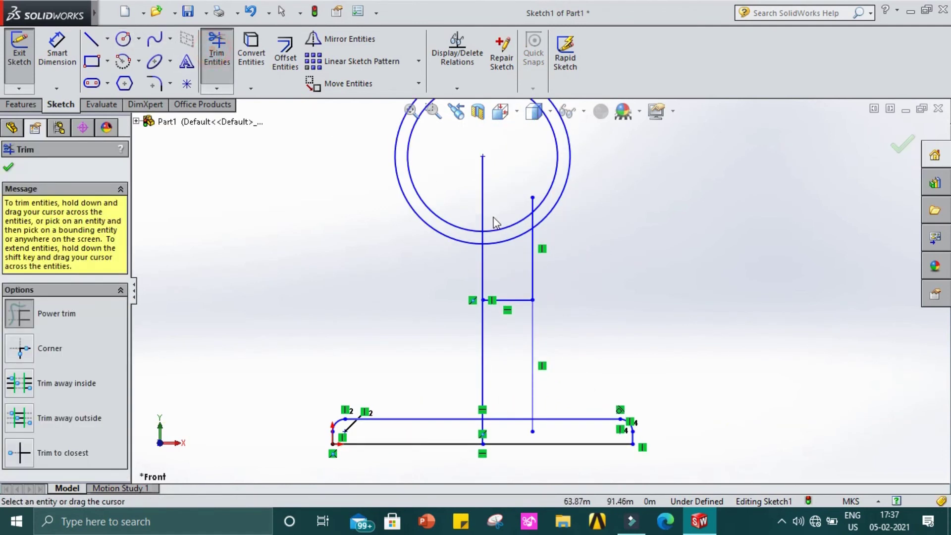
pyautogui.scroll(-5, 535, 221)
pyautogui.moveTo(521, 259); pyautogui.dragTo(560, 253)
pyautogui.moveTo(516, 212); pyautogui.dragTo(549, 199)
pyautogui.scroll(4, 575, 324)
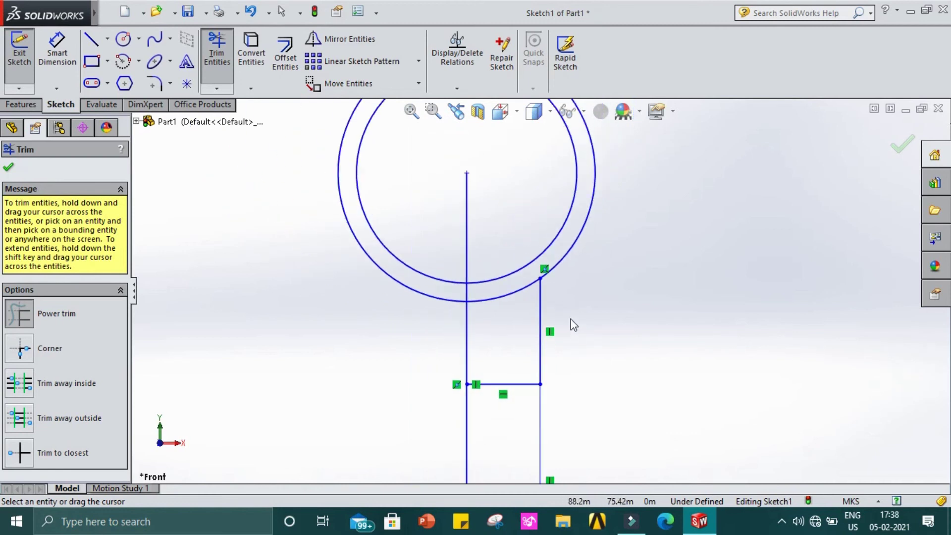
pyautogui.scroll(3, 589, 389)
pyautogui.moveTo(511, 375)
pyautogui.mouseDown()
pyautogui.moveTo(512, 334)
pyautogui.moveTo(573, 346)
pyautogui.mouseUp()
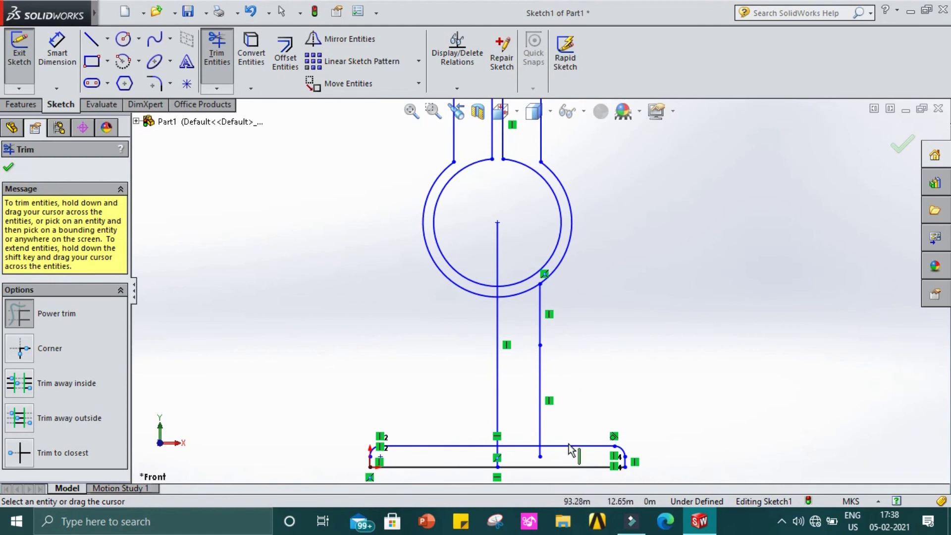
# - Trim the centre line and the vertical stem line below the base's upper edge
pyautogui.scroll(-6, 570, 451)
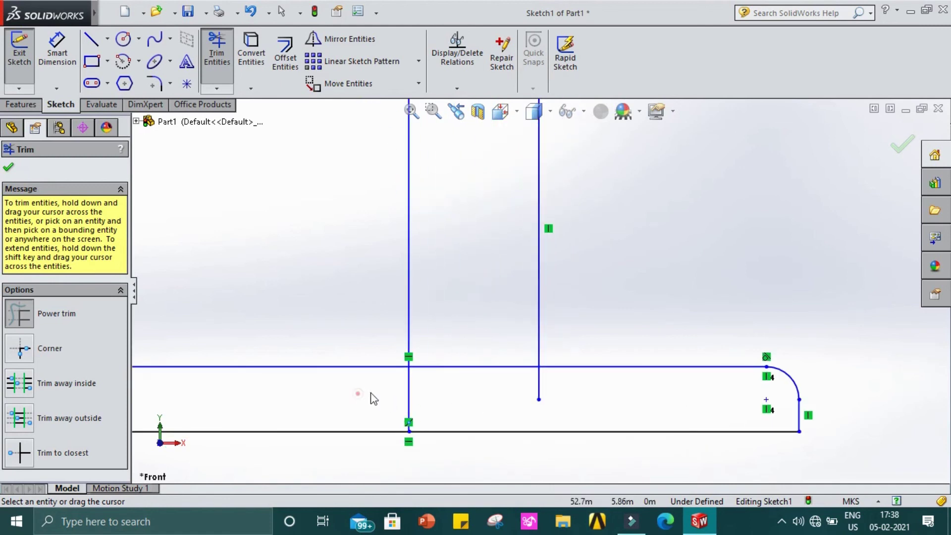
pyautogui.moveTo(371, 393); pyautogui.dragTo(427, 384)
pyautogui.moveTo(505, 392)
pyautogui.mouseDown()
pyautogui.moveTo(503, 384)
pyautogui.moveTo(548, 403)
pyautogui.mouseUp()
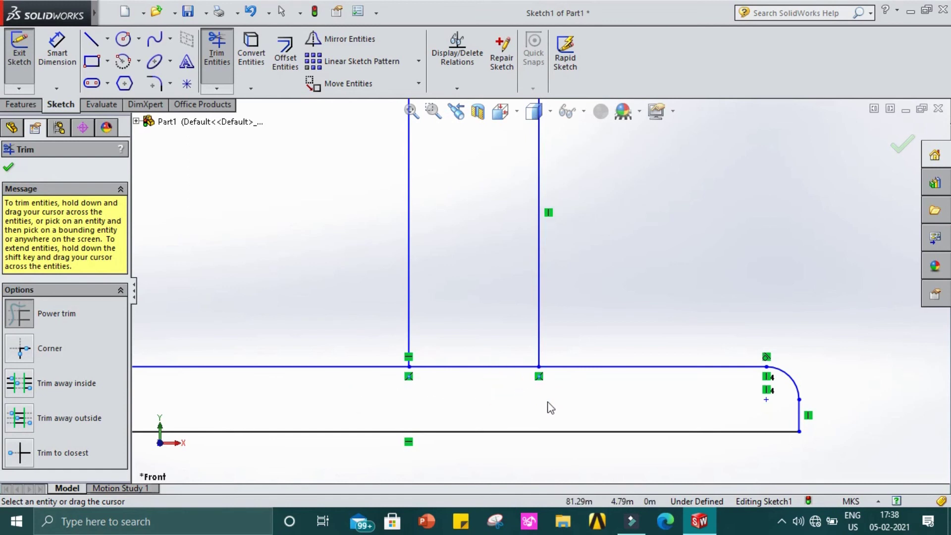
pyautogui.scroll(5, 545, 404)
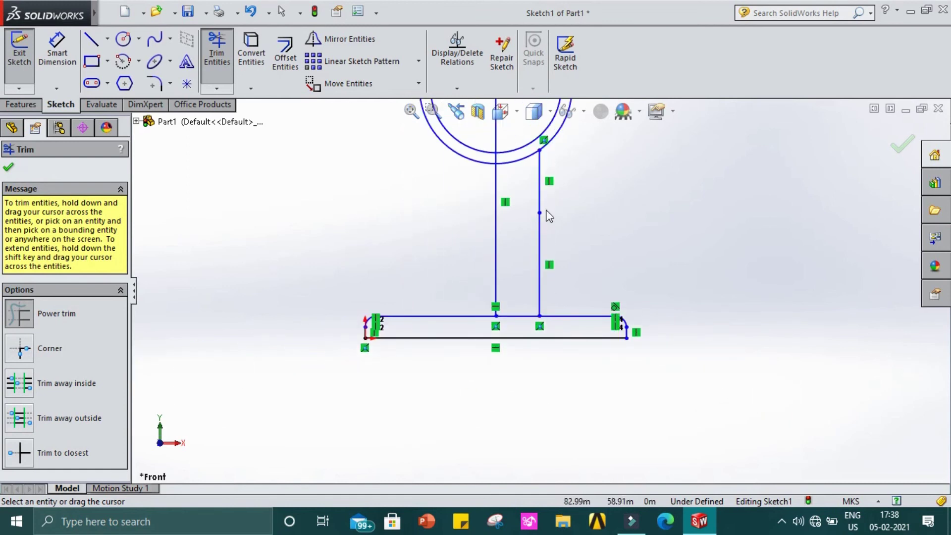
# - Trim the outer circle's lower arc between the centre line and the vertical stem line
pyautogui.scroll(1, 558, 298)
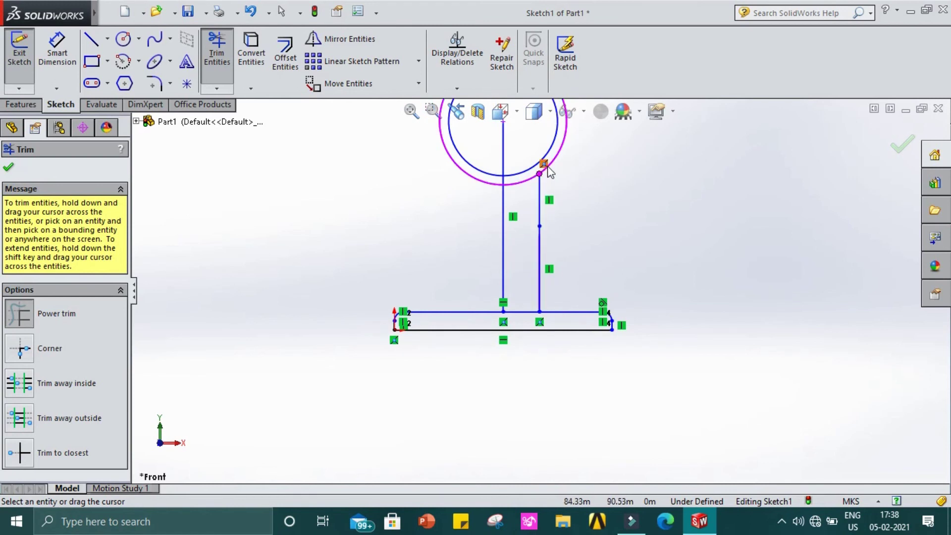
pyautogui.scroll(-1, 551, 174)
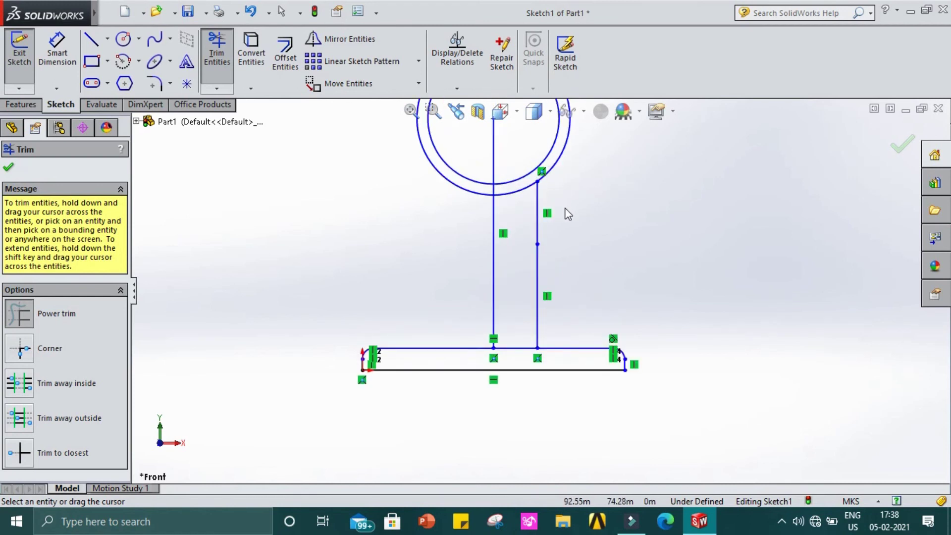
pyautogui.scroll(2, 536, 291)
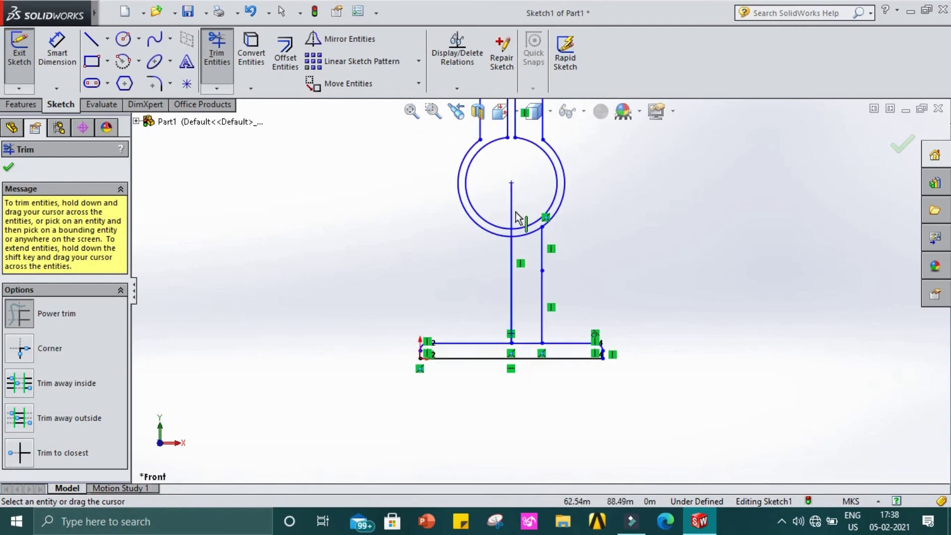
pyautogui.scroll(-1, 518, 218)
pyautogui.scroll(-1, 537, 267)
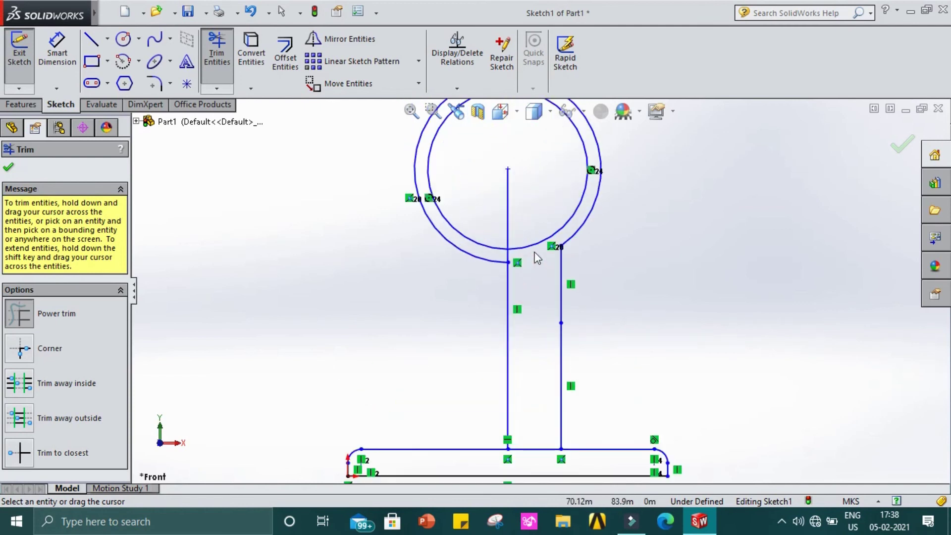
pyautogui.scroll(2, 534, 296)
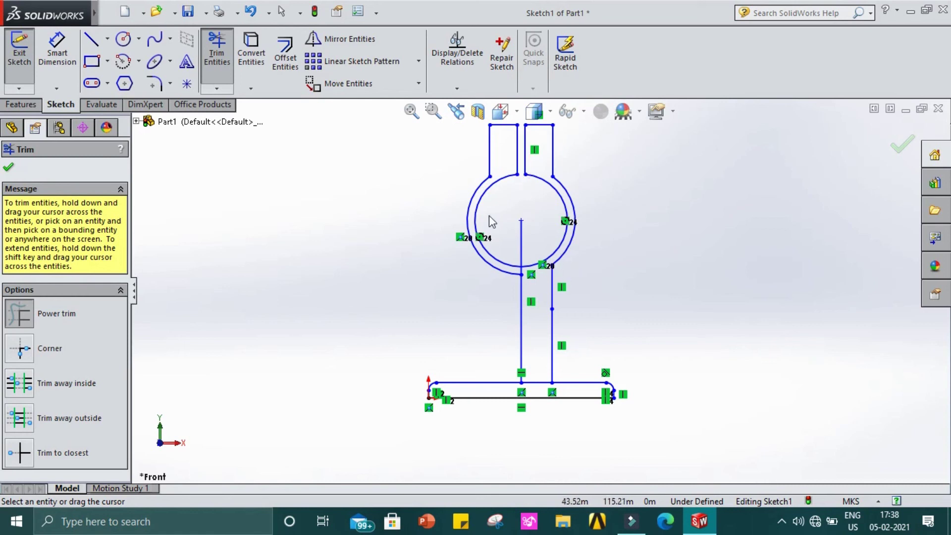
pyautogui.click(8, 169)
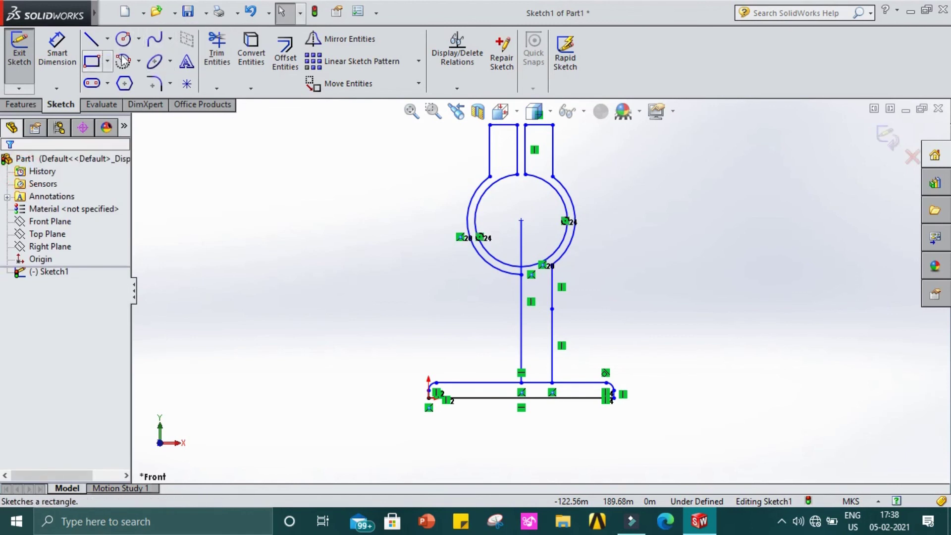
# - Mirror the two collinear stem line segments about the vertical centre line, keeping the originals
pyautogui.click(331, 45)
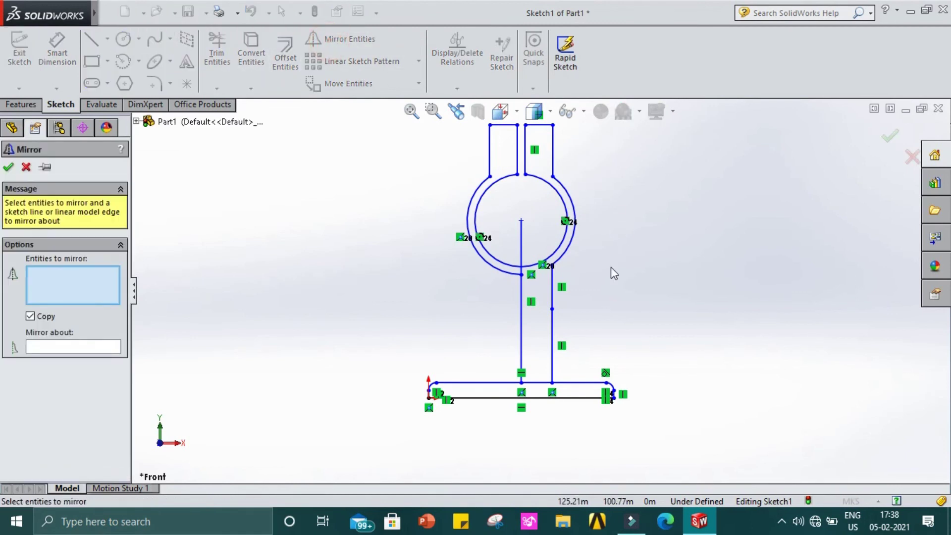
pyautogui.scroll(-5, 545, 314)
pyautogui.click(544, 325)
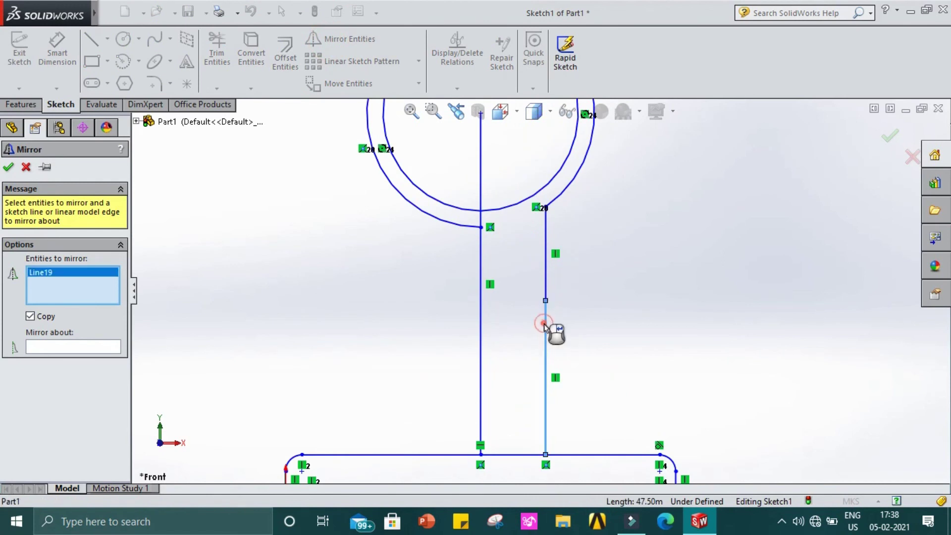
pyautogui.click(545, 273)
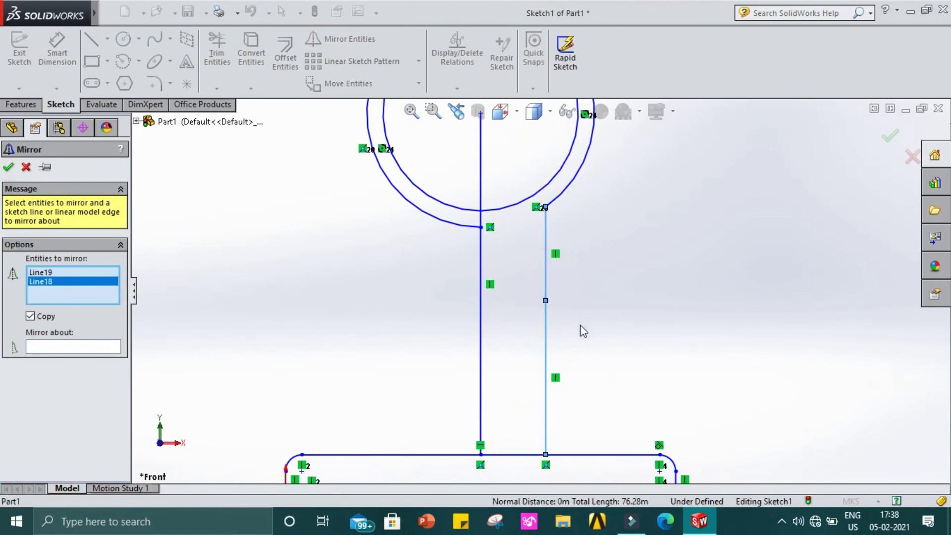
pyautogui.scroll(2, 621, 347)
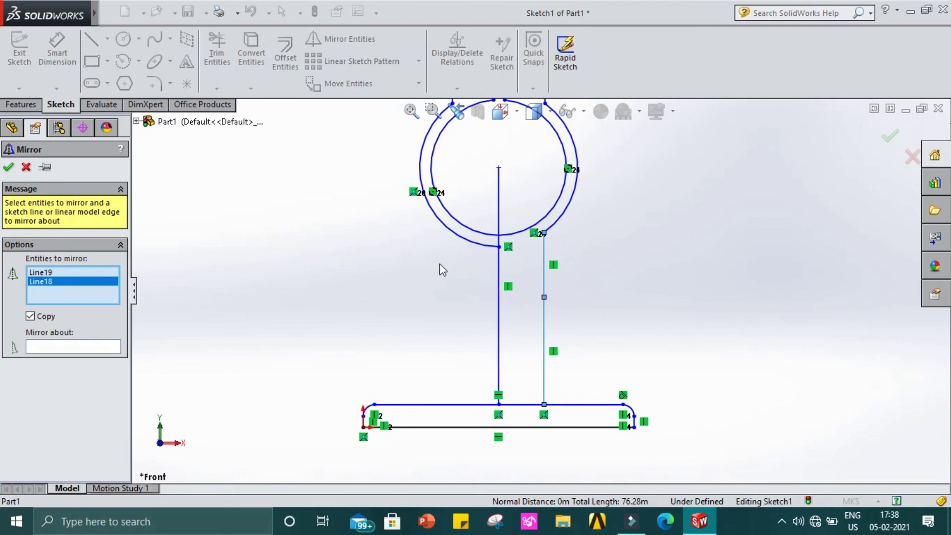
pyautogui.click(84, 343)
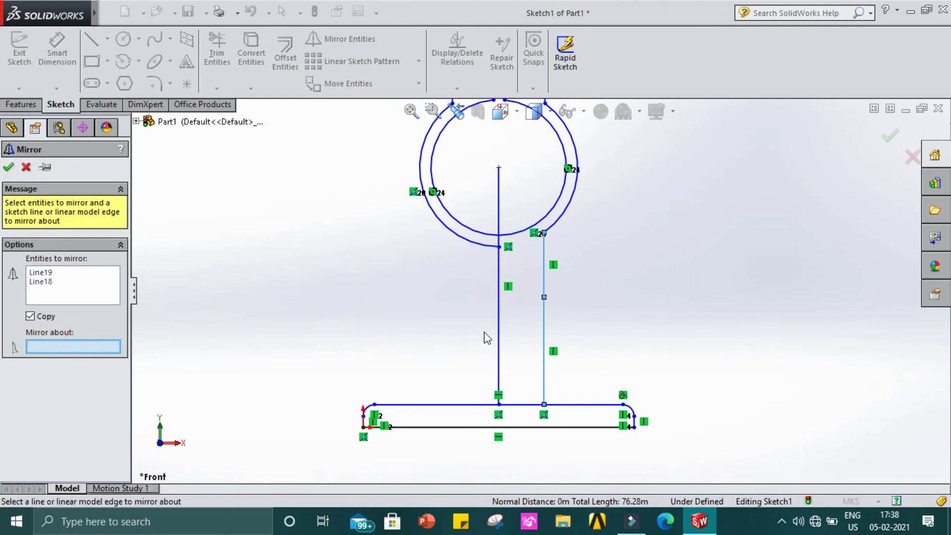
pyautogui.click(500, 339)
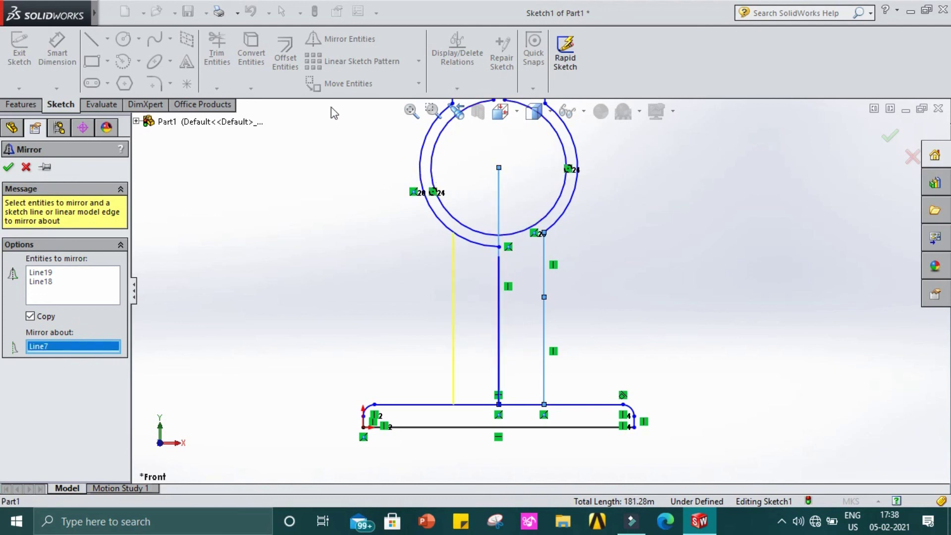
pyautogui.click(9, 169)
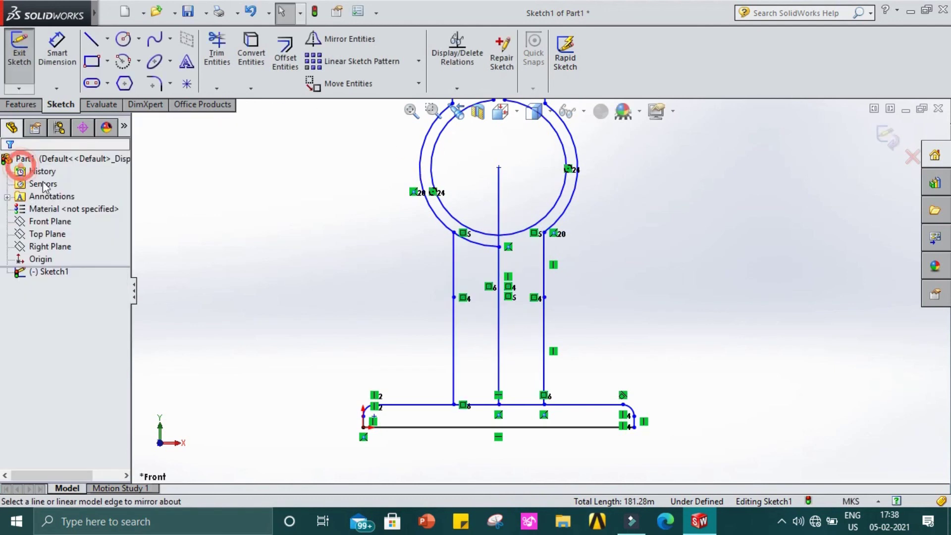
# - Trim away the centre line and the outer circle's remaining arc between the two stem lines
pyautogui.scroll(1, 446, 342)
pyautogui.click(218, 54)
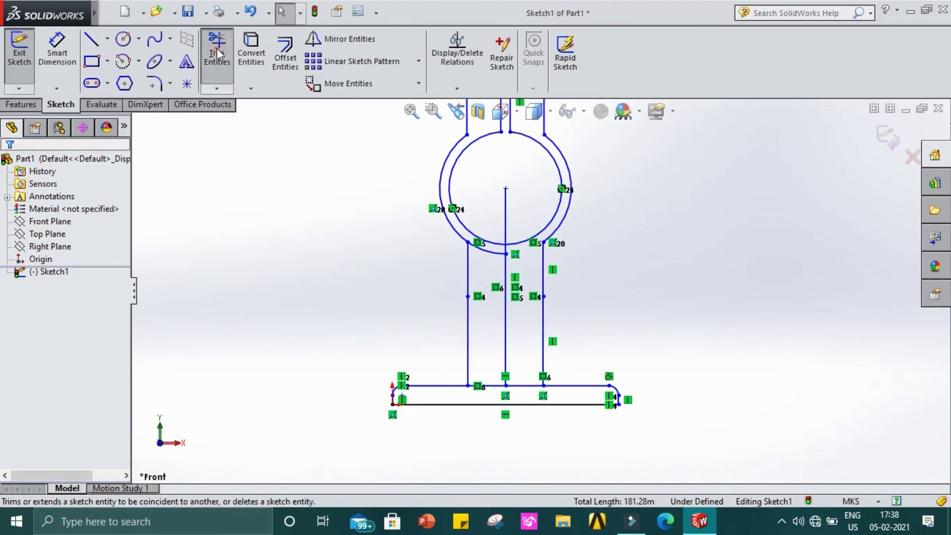
pyautogui.moveTo(501, 312)
pyautogui.mouseDown()
pyautogui.moveTo(512, 322)
pyautogui.moveTo(499, 335)
pyautogui.moveTo(531, 313)
pyautogui.mouseUp()
pyautogui.scroll(-4, 498, 218)
pyautogui.moveTo(503, 248); pyautogui.dragTo(537, 246)
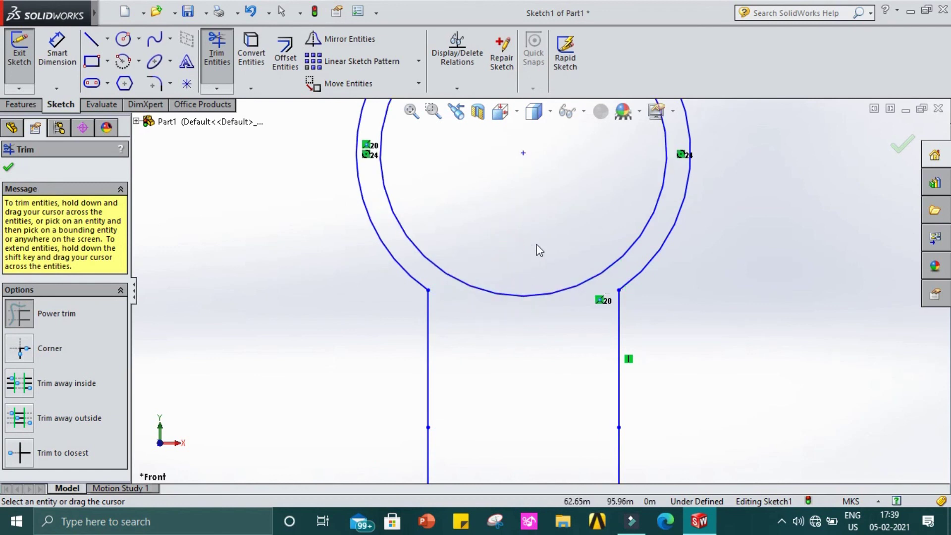
# - Trim the base's upper edge between the two vertical stem lines
pyautogui.scroll(8, 538, 297)
pyautogui.scroll(-5, 546, 350)
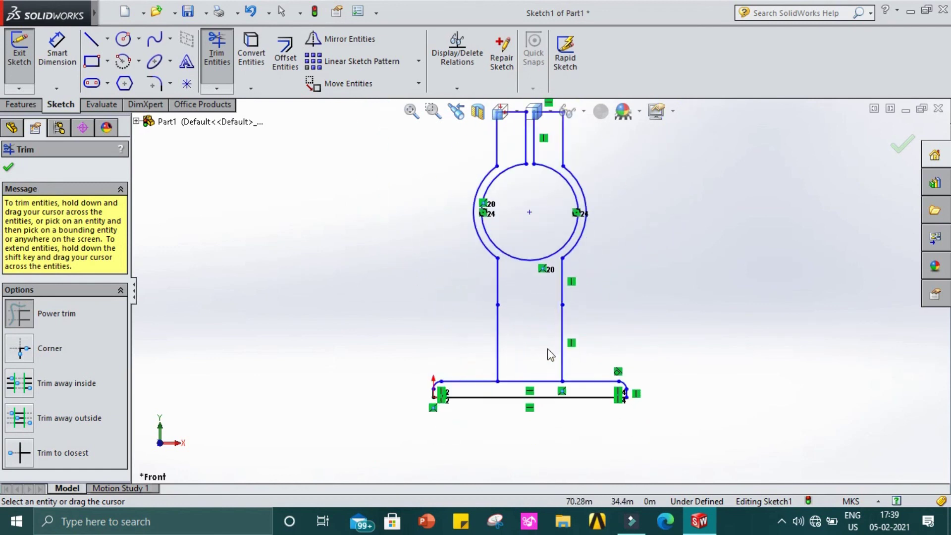
pyautogui.scroll(-1, 542, 357)
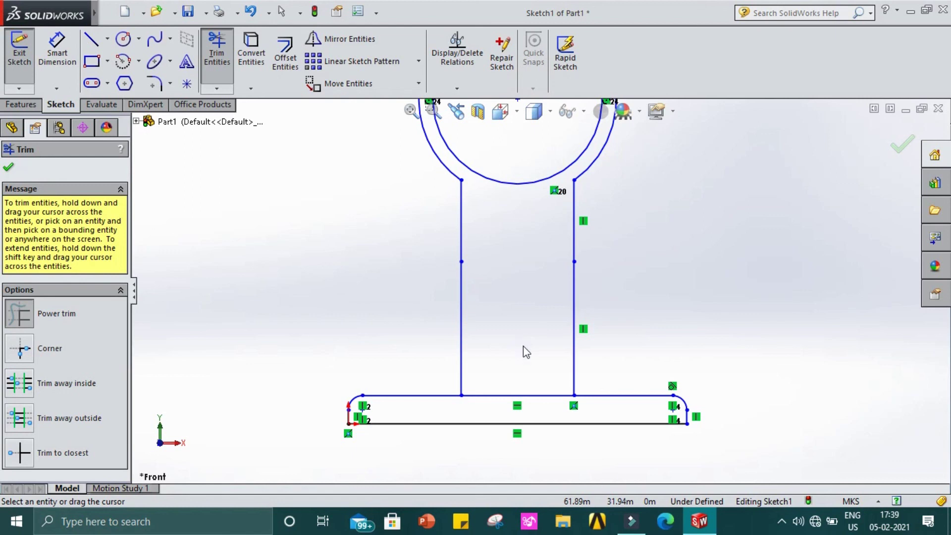
pyautogui.moveTo(530, 374); pyautogui.dragTo(536, 400)
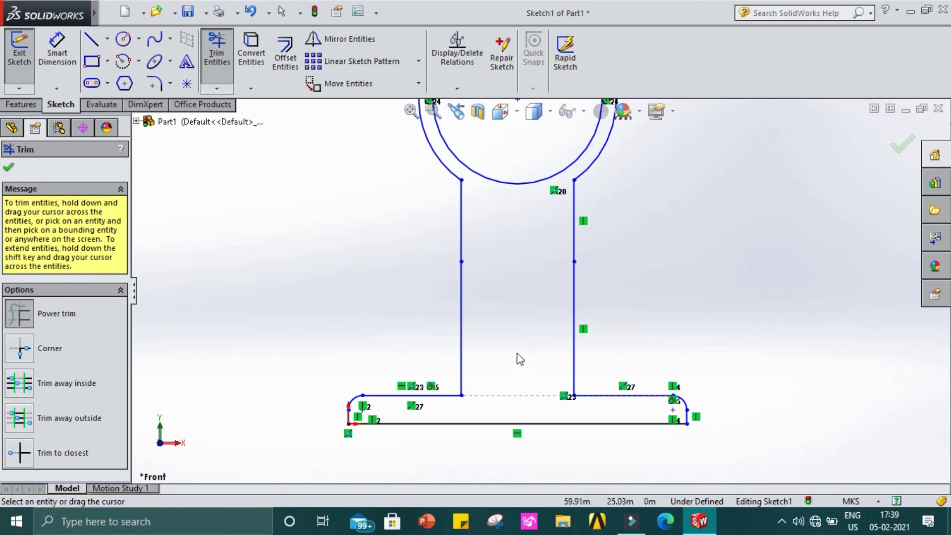
pyautogui.scroll(5, 521, 364)
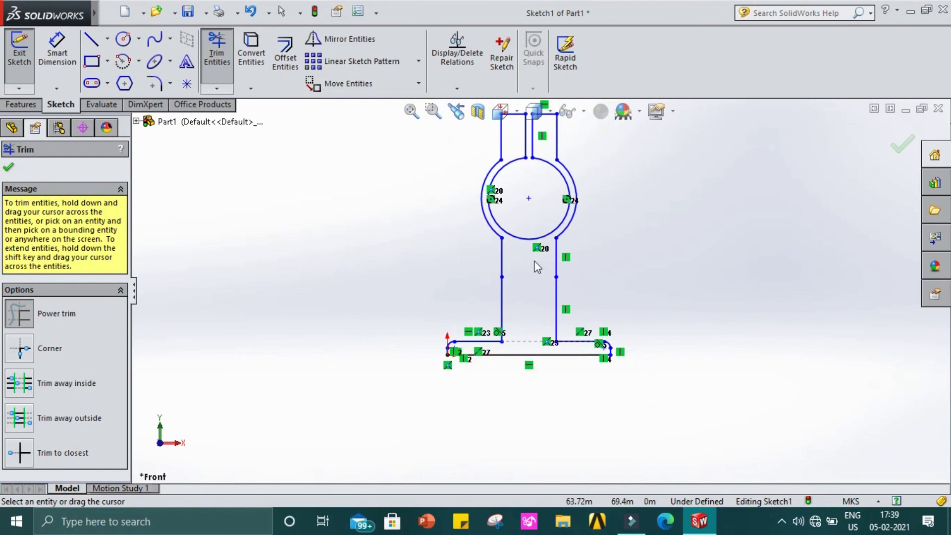
# - Fillet both corners between the vertical stem lines and the base's upper edge with a 16 m radius
pyautogui.scroll(-3, 581, 347)
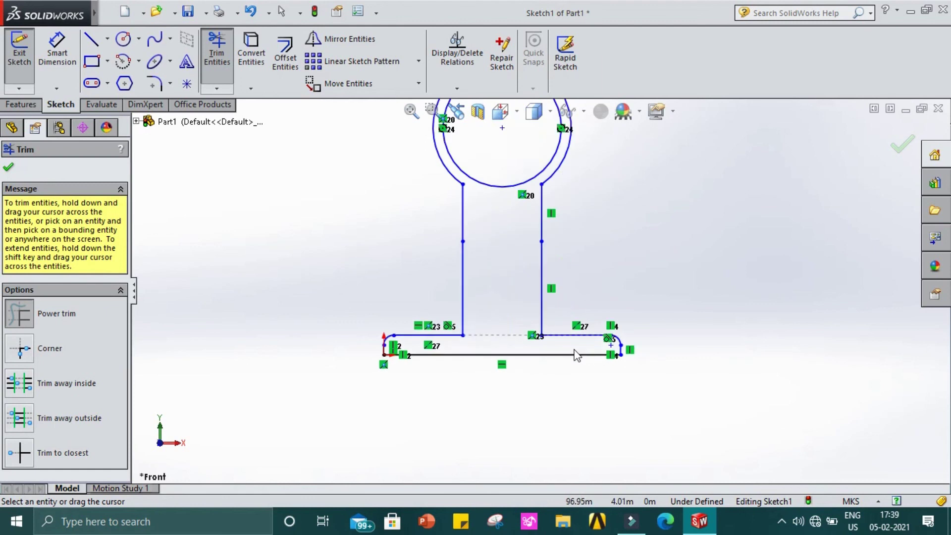
pyautogui.click(160, 88)
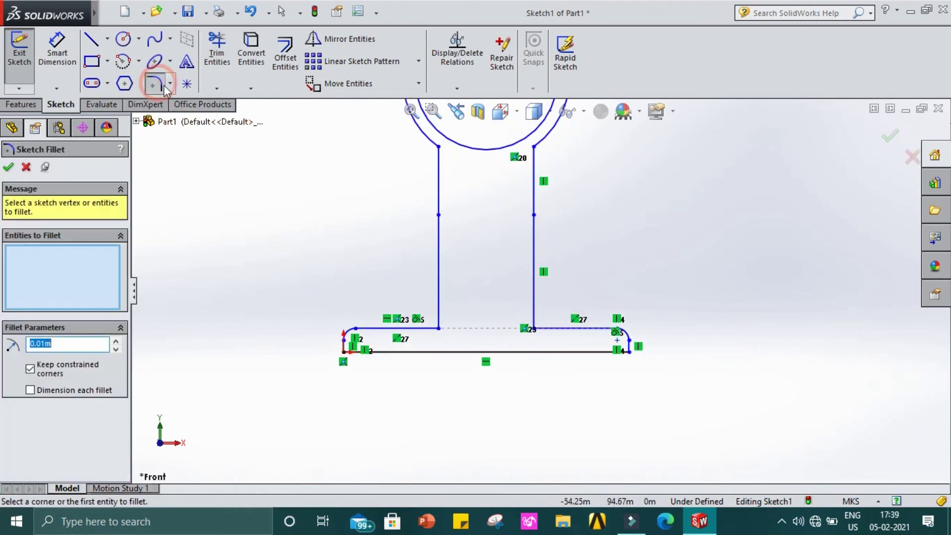
pyautogui.click(551, 328)
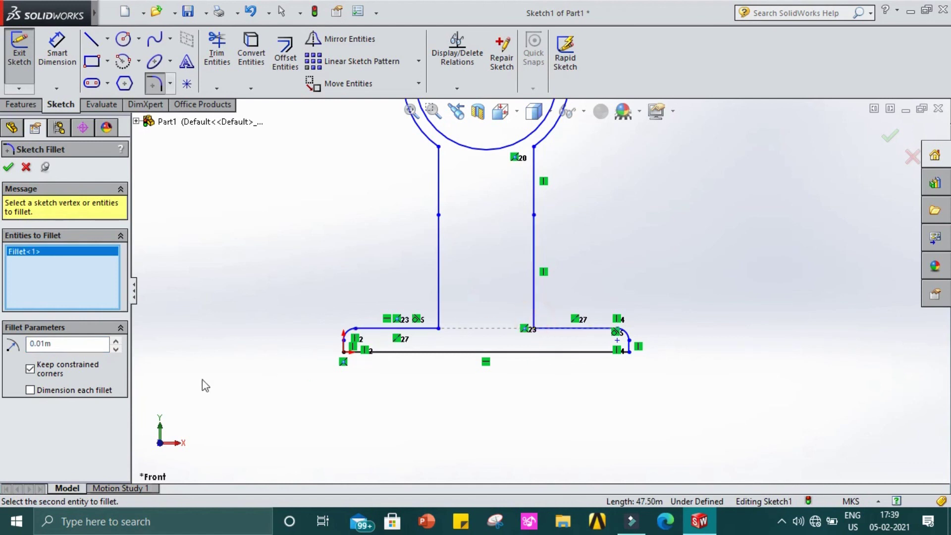
pyautogui.doubleClick(73, 347)
pyautogui.write('16')
pyautogui.press('Return')
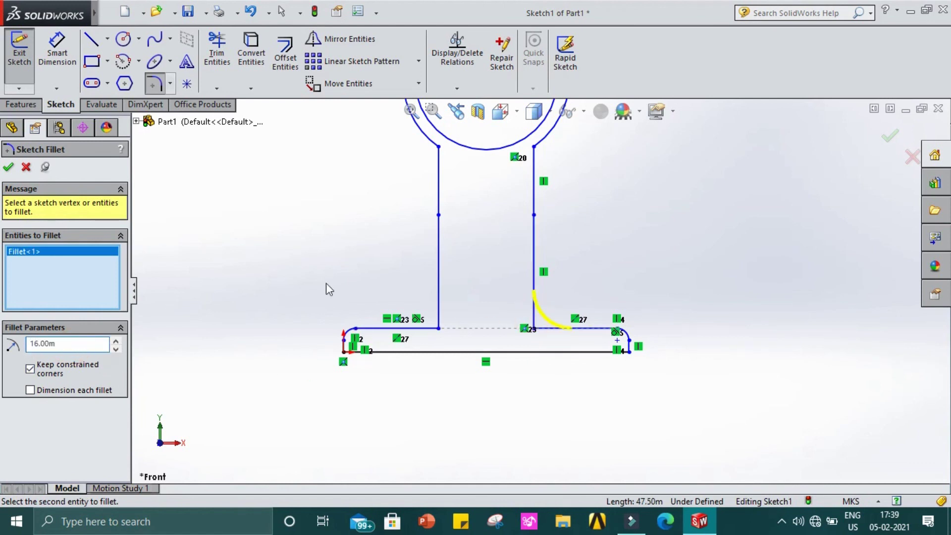
pyautogui.click(439, 312)
pyautogui.click(424, 329)
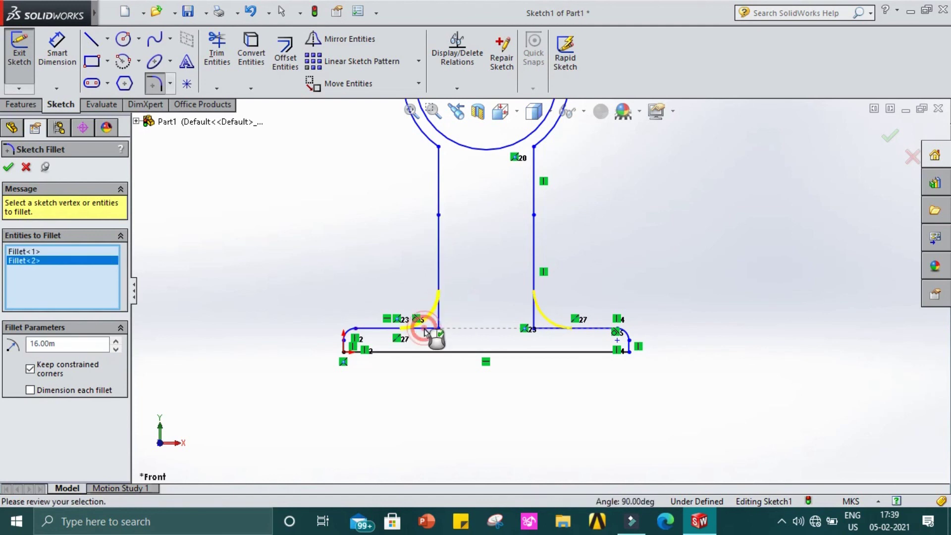
pyautogui.click(8, 167)
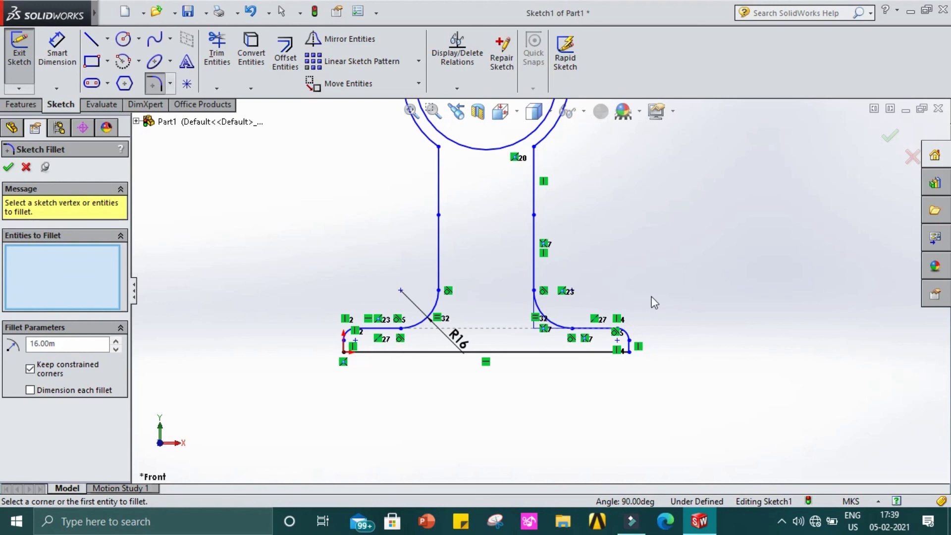
# - Examine the profile from the split neck and circles down to the filleted base for remaining sketch errors
pyautogui.click(690, 286)
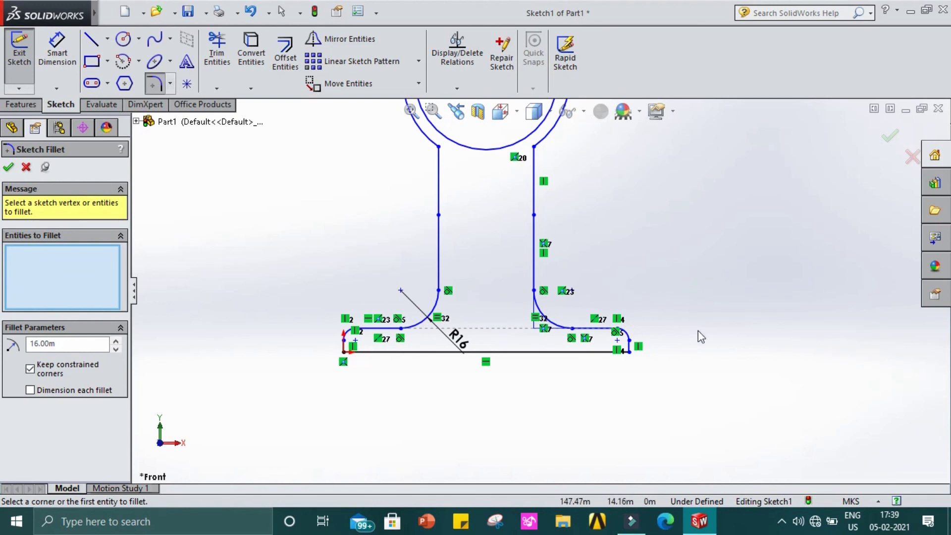
pyautogui.scroll(2, 701, 347)
pyautogui.scroll(2, 709, 376)
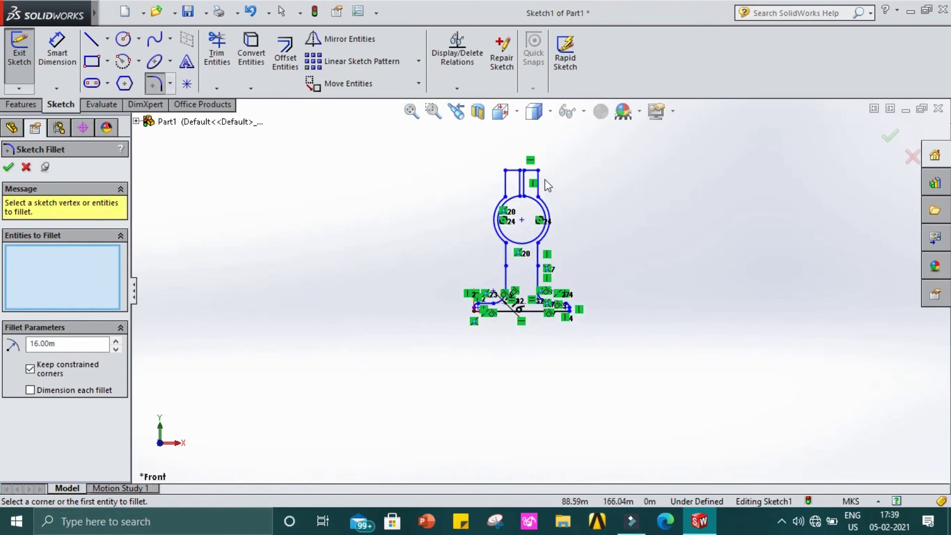
pyautogui.scroll(-3, 543, 187)
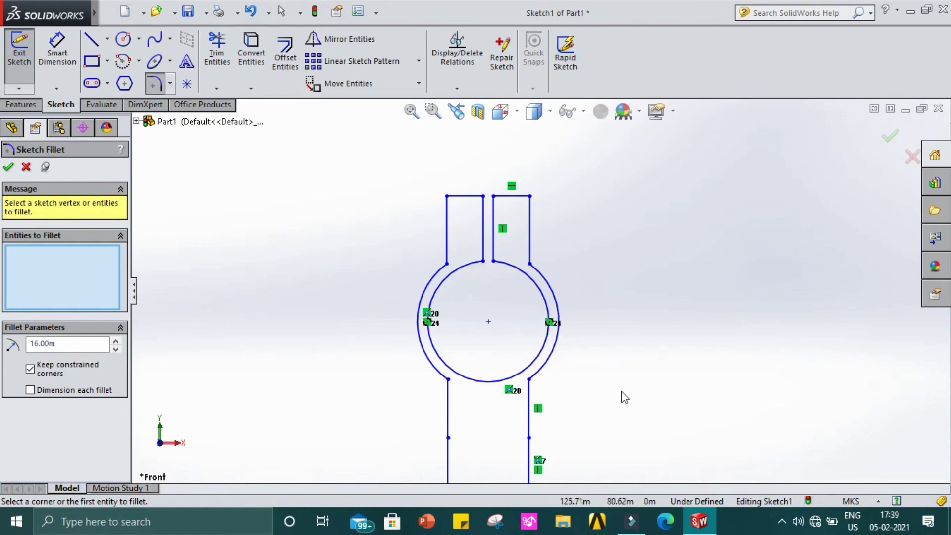
pyautogui.scroll(-2, 624, 396)
pyautogui.scroll(4, 669, 322)
pyautogui.scroll(-3, 498, 409)
pyautogui.scroll(-2, 498, 409)
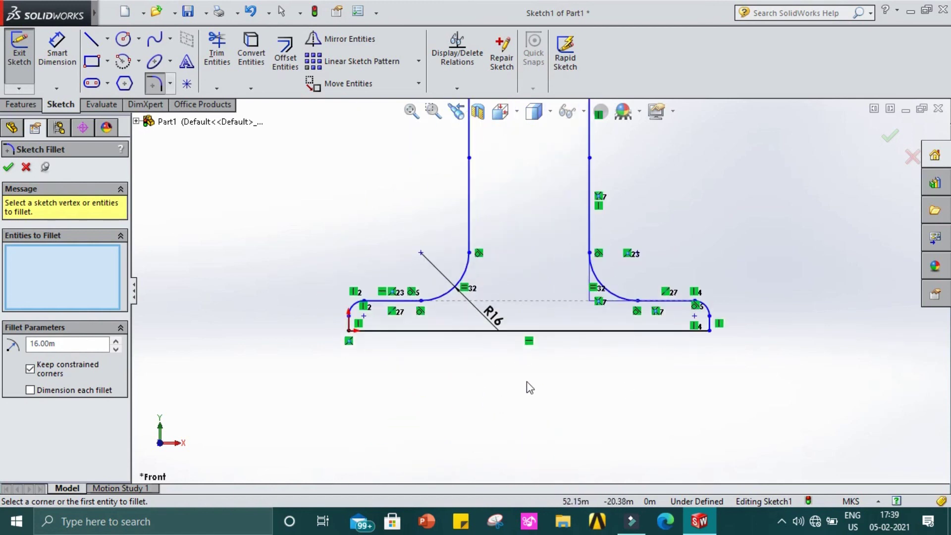
pyautogui.scroll(-2, 664, 314)
pyautogui.scroll(4, 651, 382)
pyautogui.scroll(3, 652, 382)
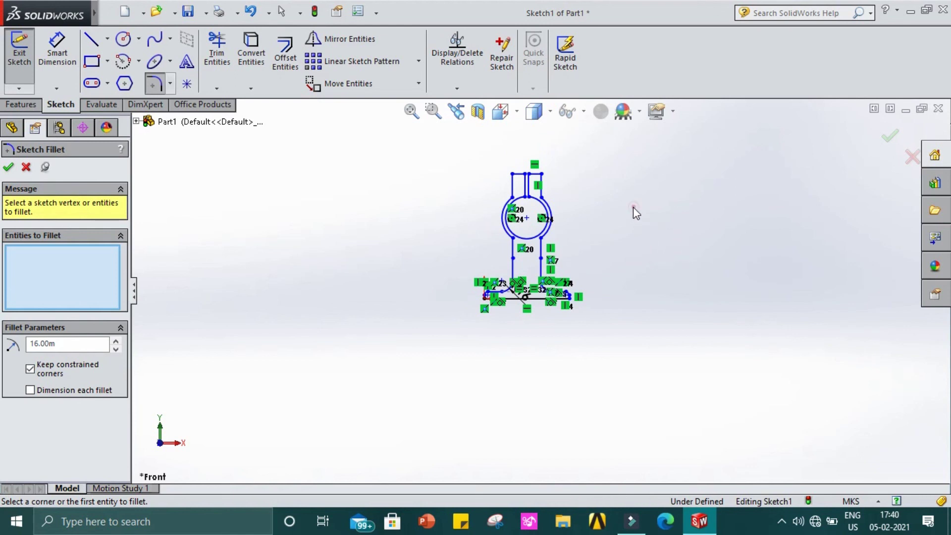
# - Close the Sketch Fillet command and exit the profile sketch
pyautogui.click(229, 227)
pyautogui.click(23, 167)
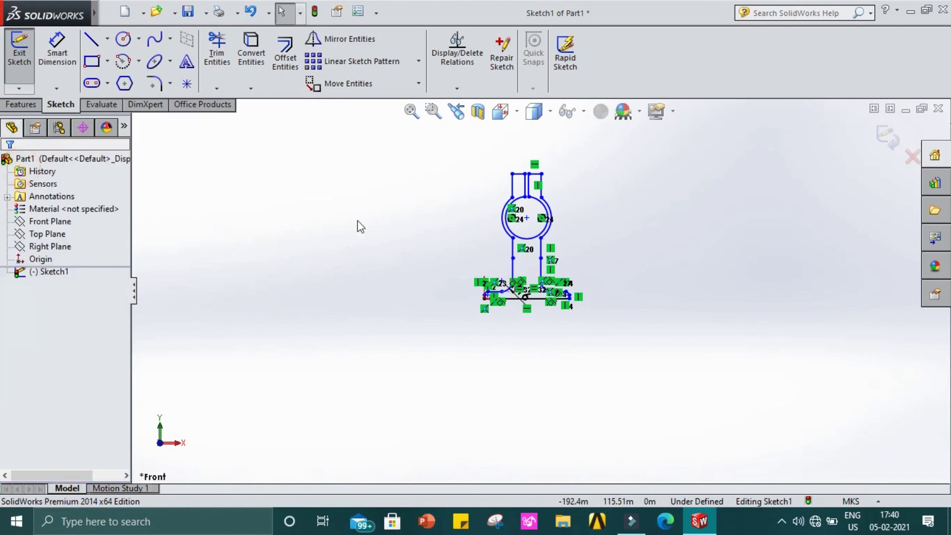
pyautogui.doubleClick(361, 221)
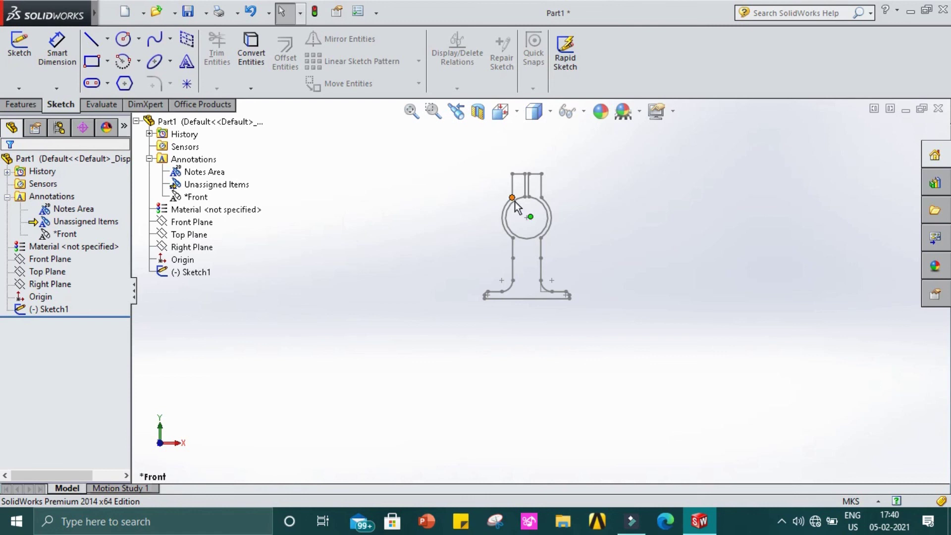
pyautogui.scroll(-3, 515, 201)
pyautogui.scroll(3, 655, 295)
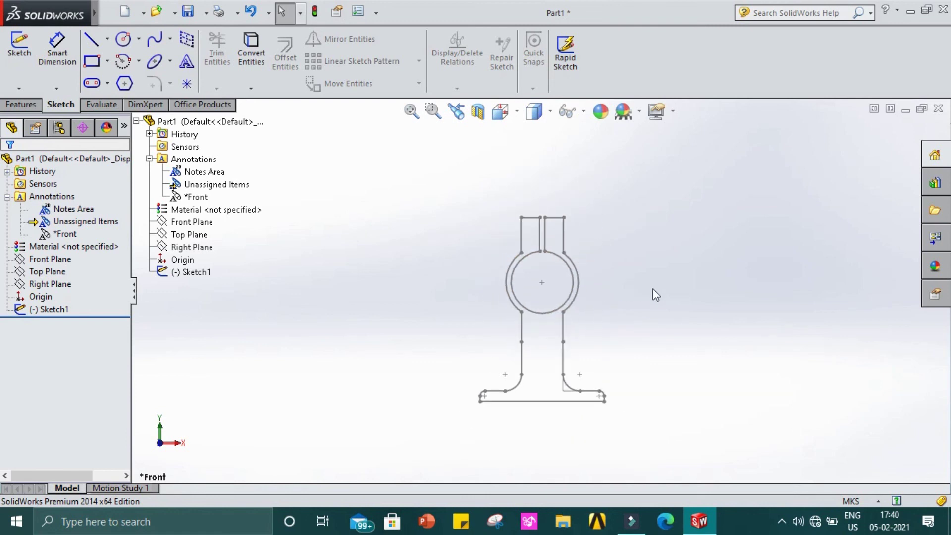